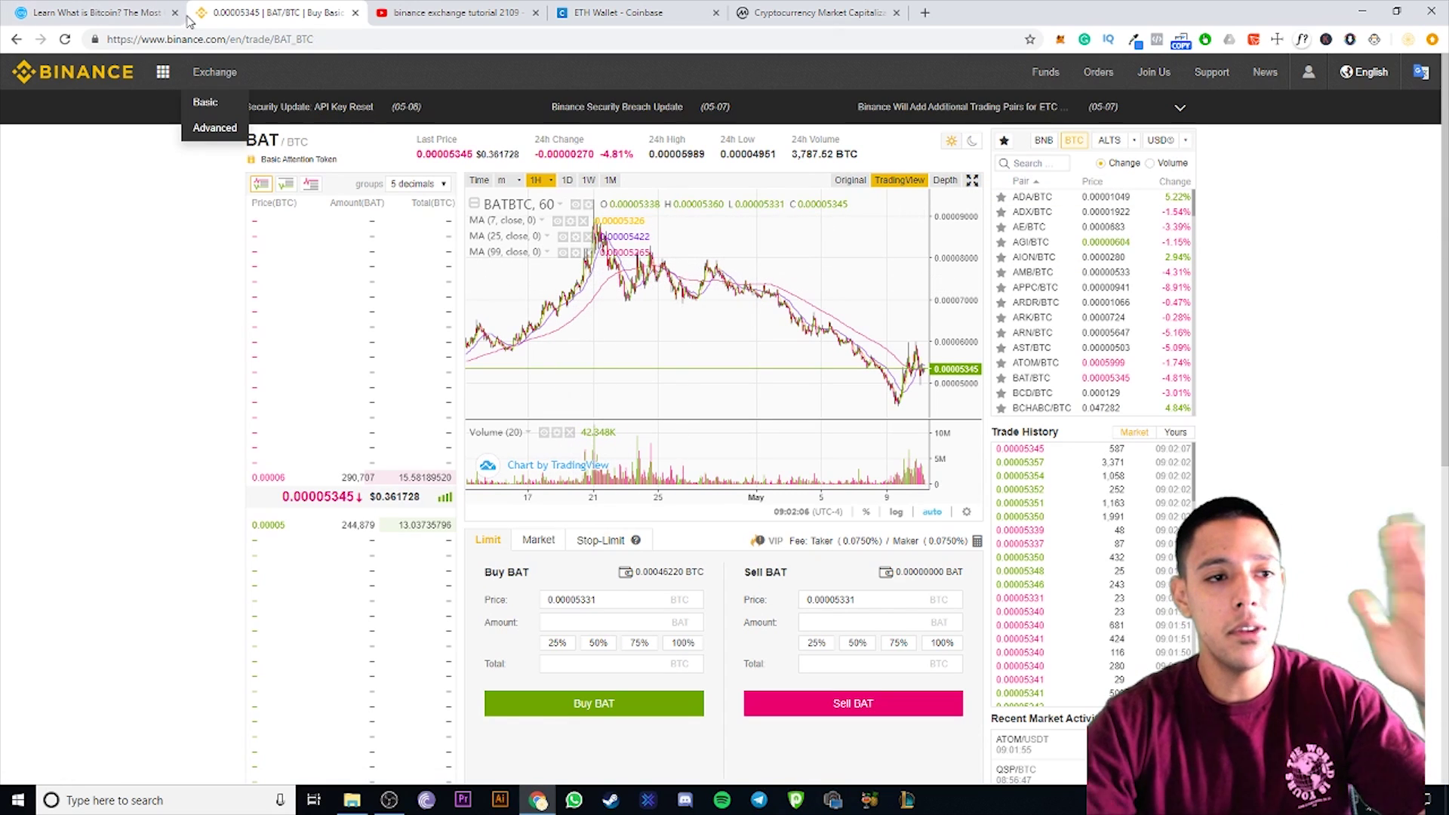
Open the Advanced trading view of the BAT/BTC exchange and return to the basic view.
mouse_move(223, 91)
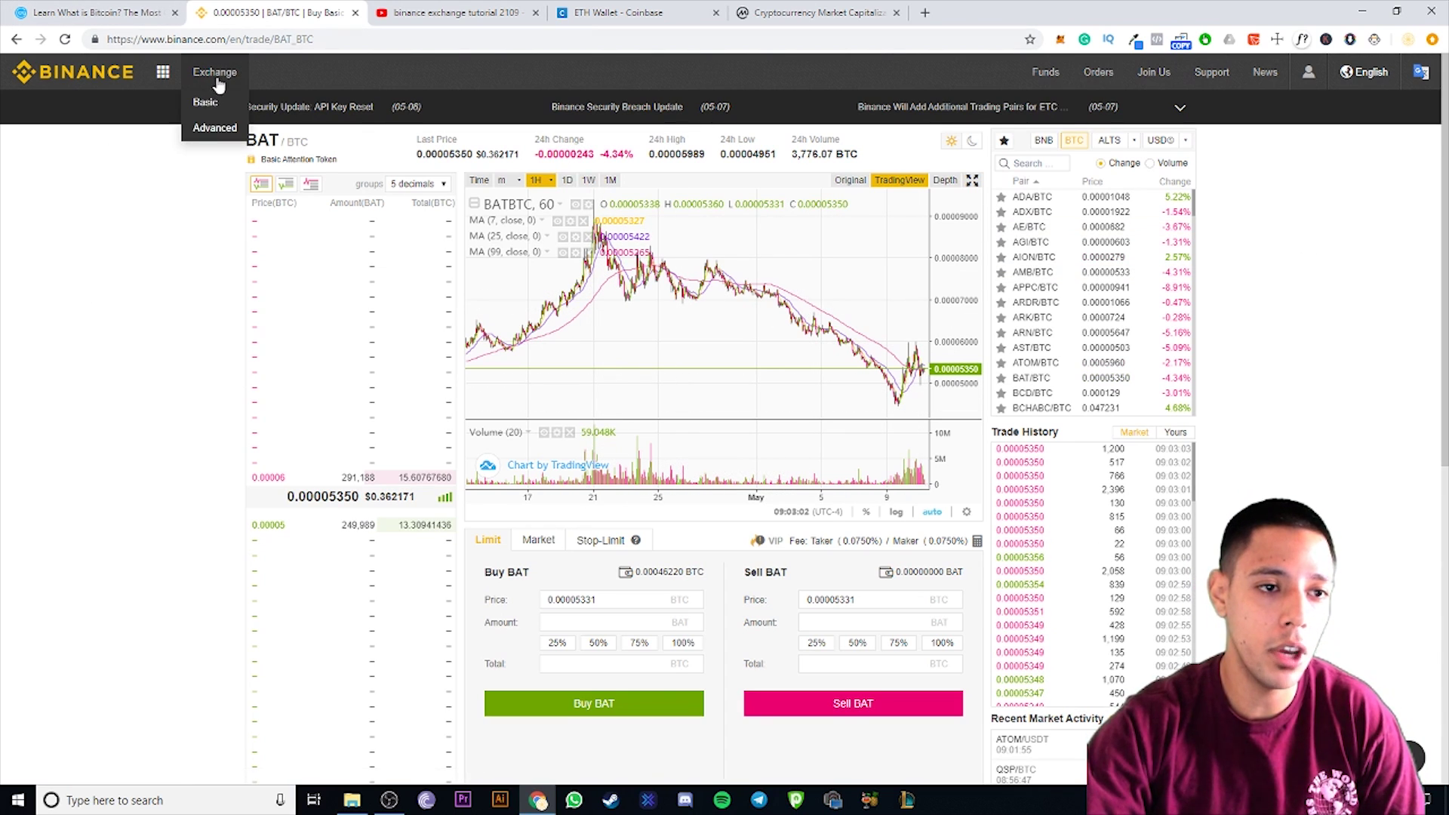
click(214, 128)
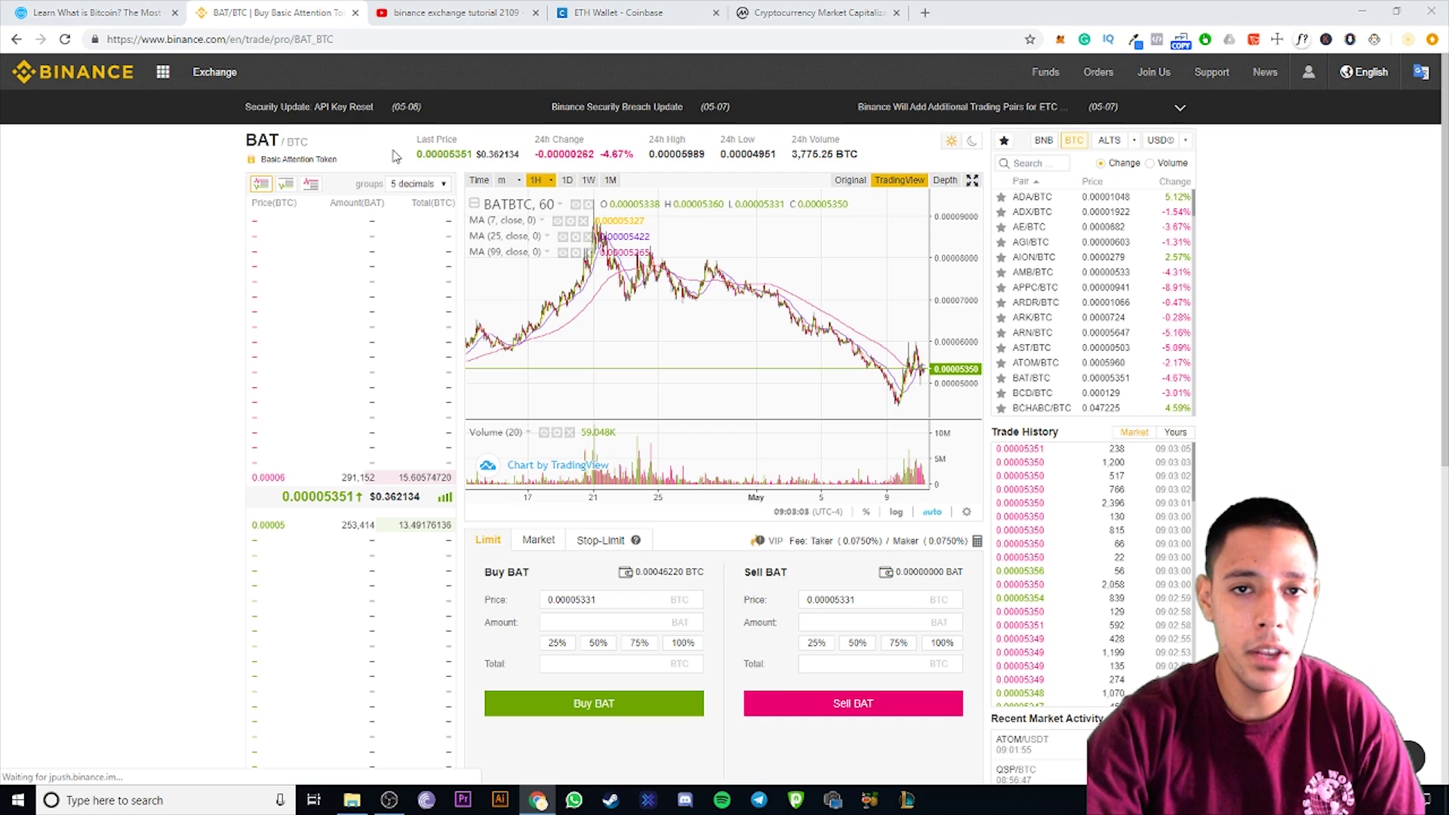
key(super)
click(676, 234)
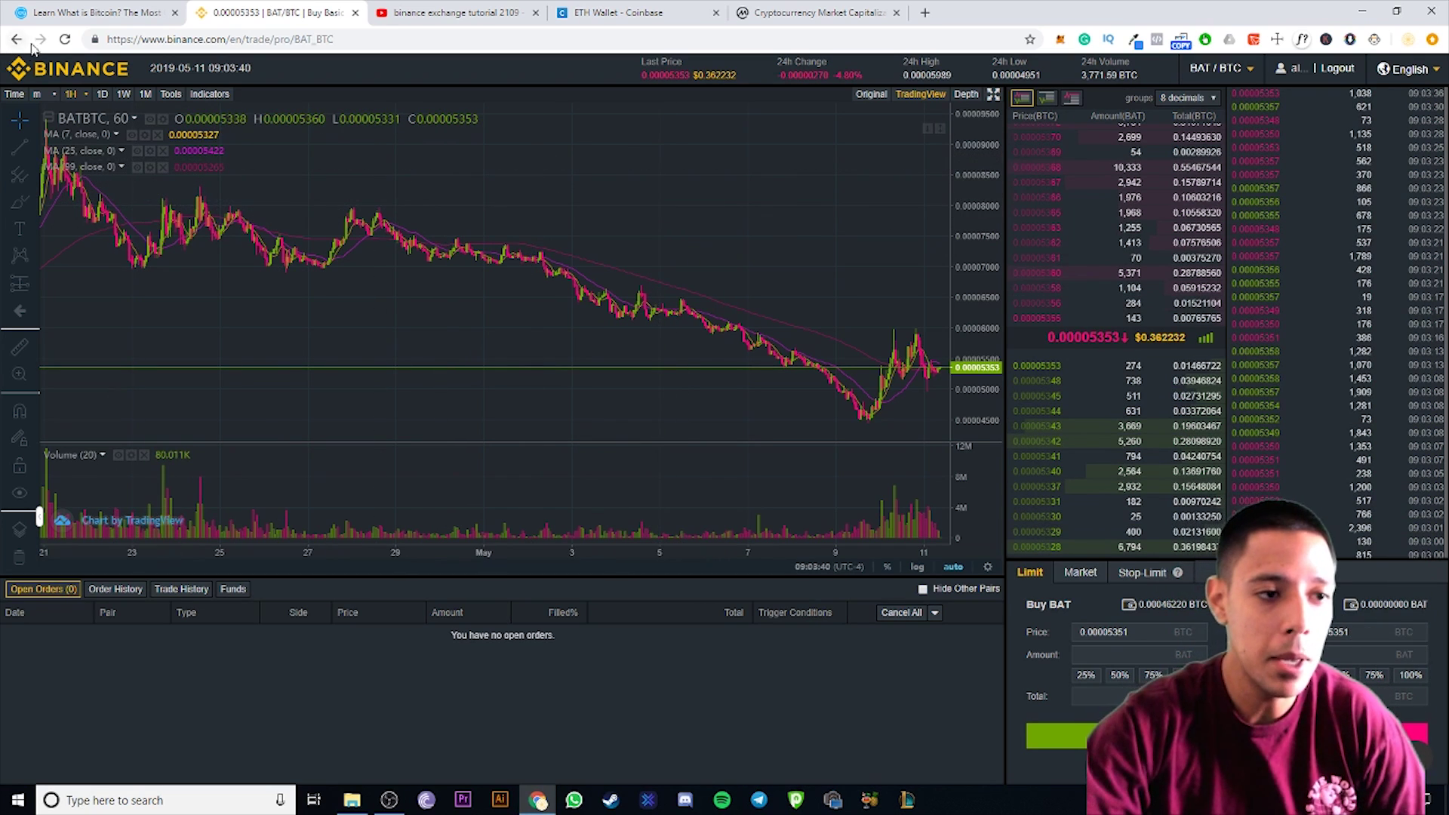
click(97, 69)
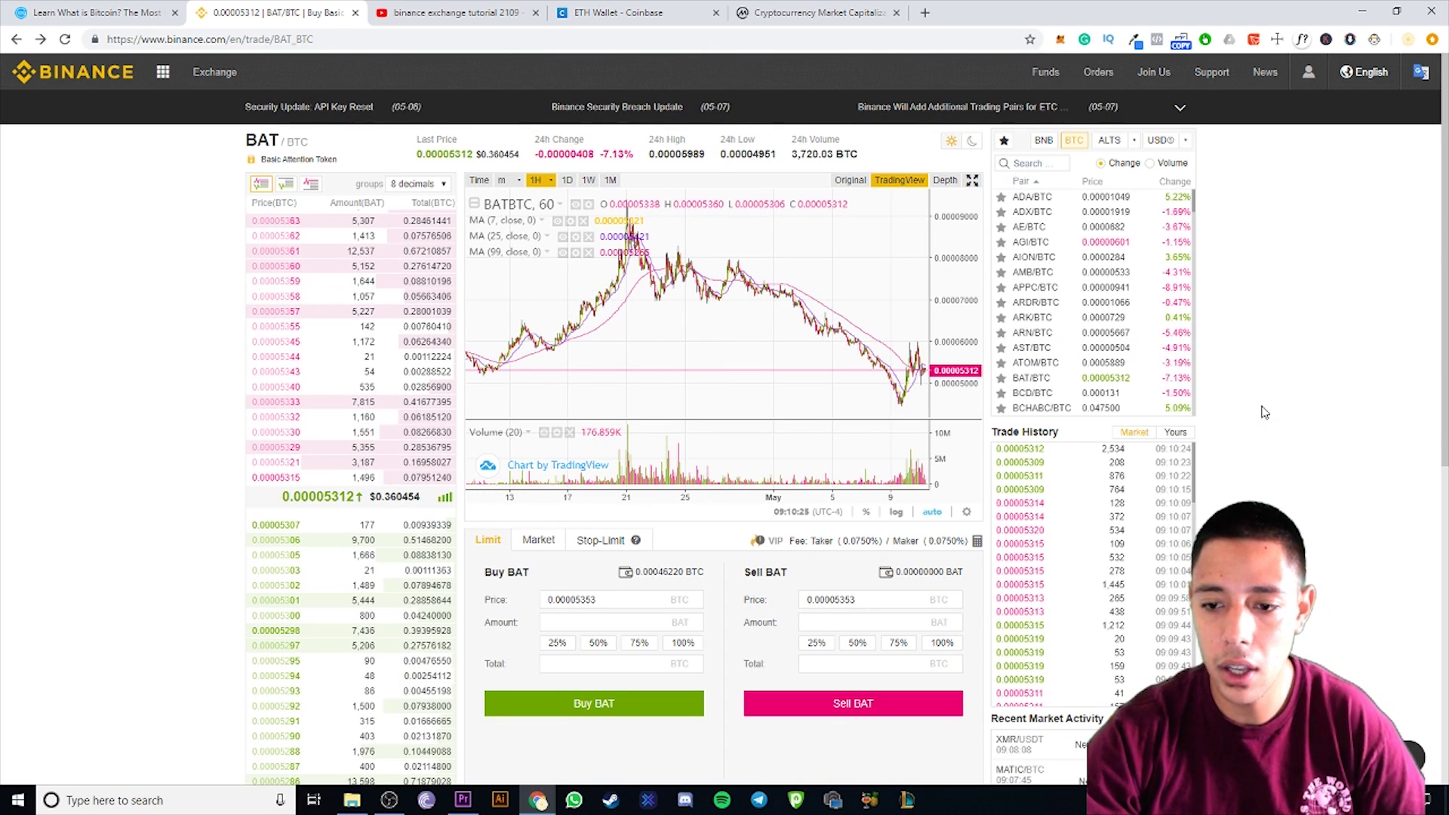
View your own trades in the BAT/BTC trade history and switch back to the market trades.
scroll(1238, 407, down, 2)
scroll(1119, 601, up, 2)
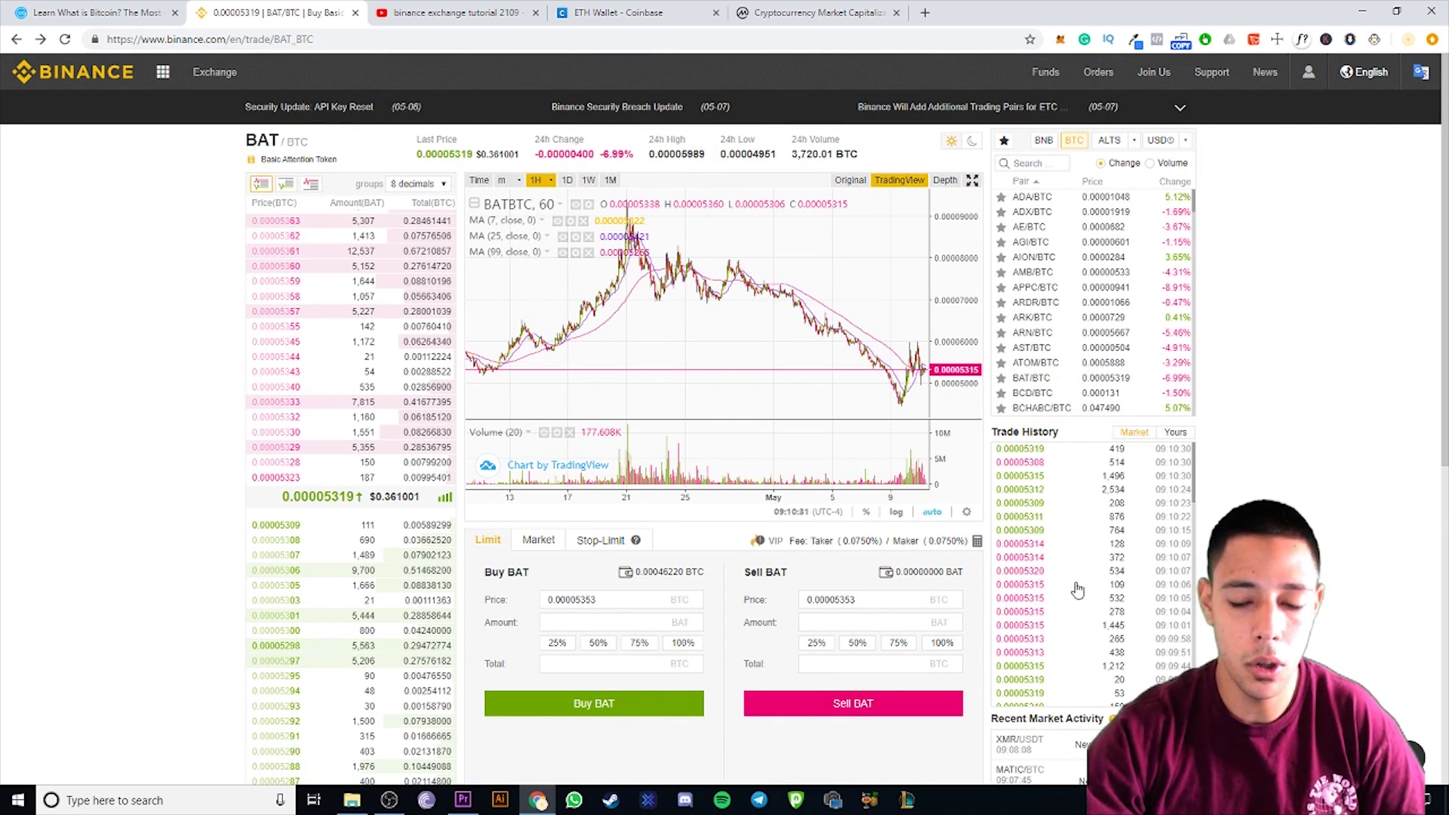
click(1181, 432)
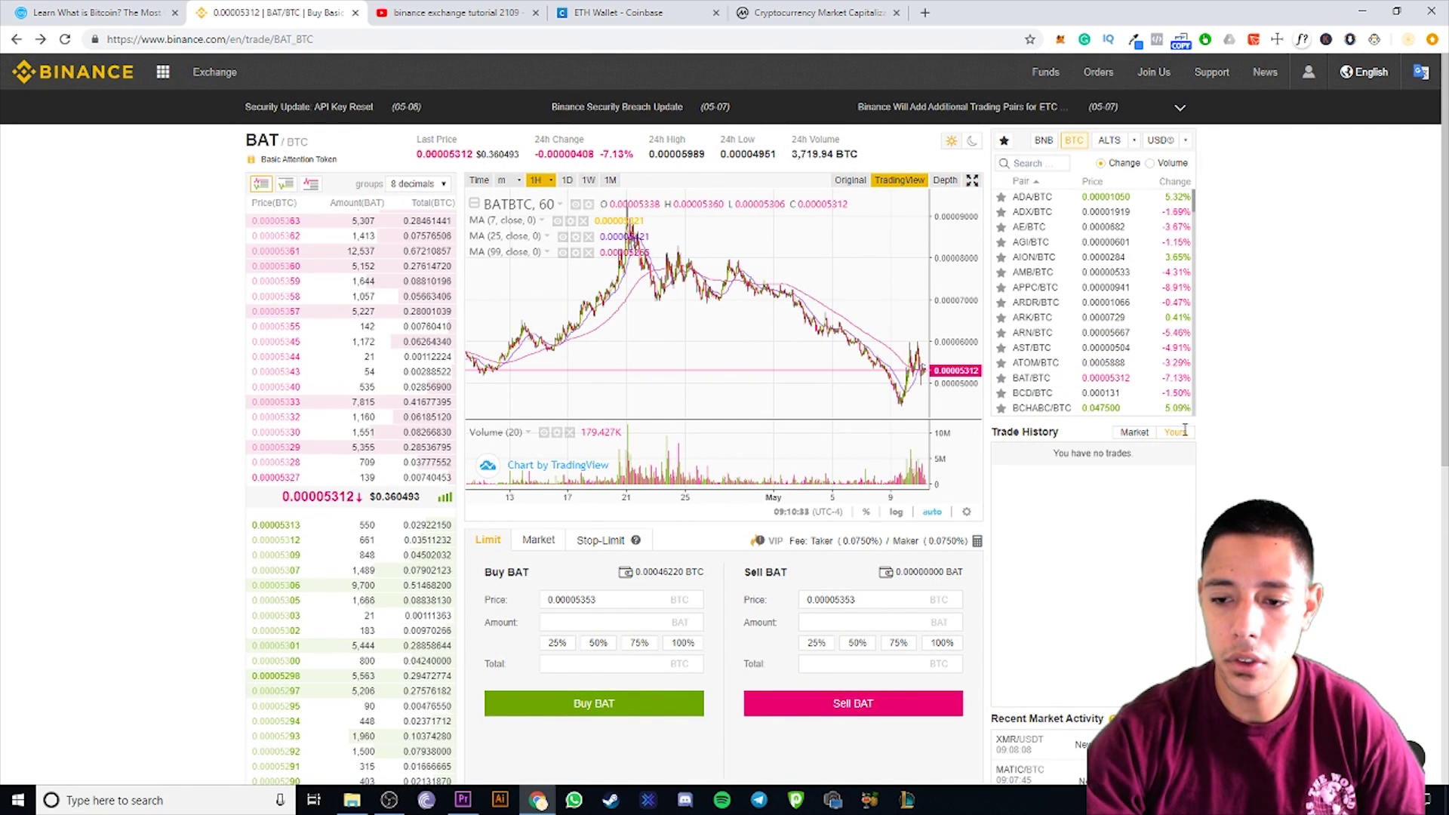
click(1134, 431)
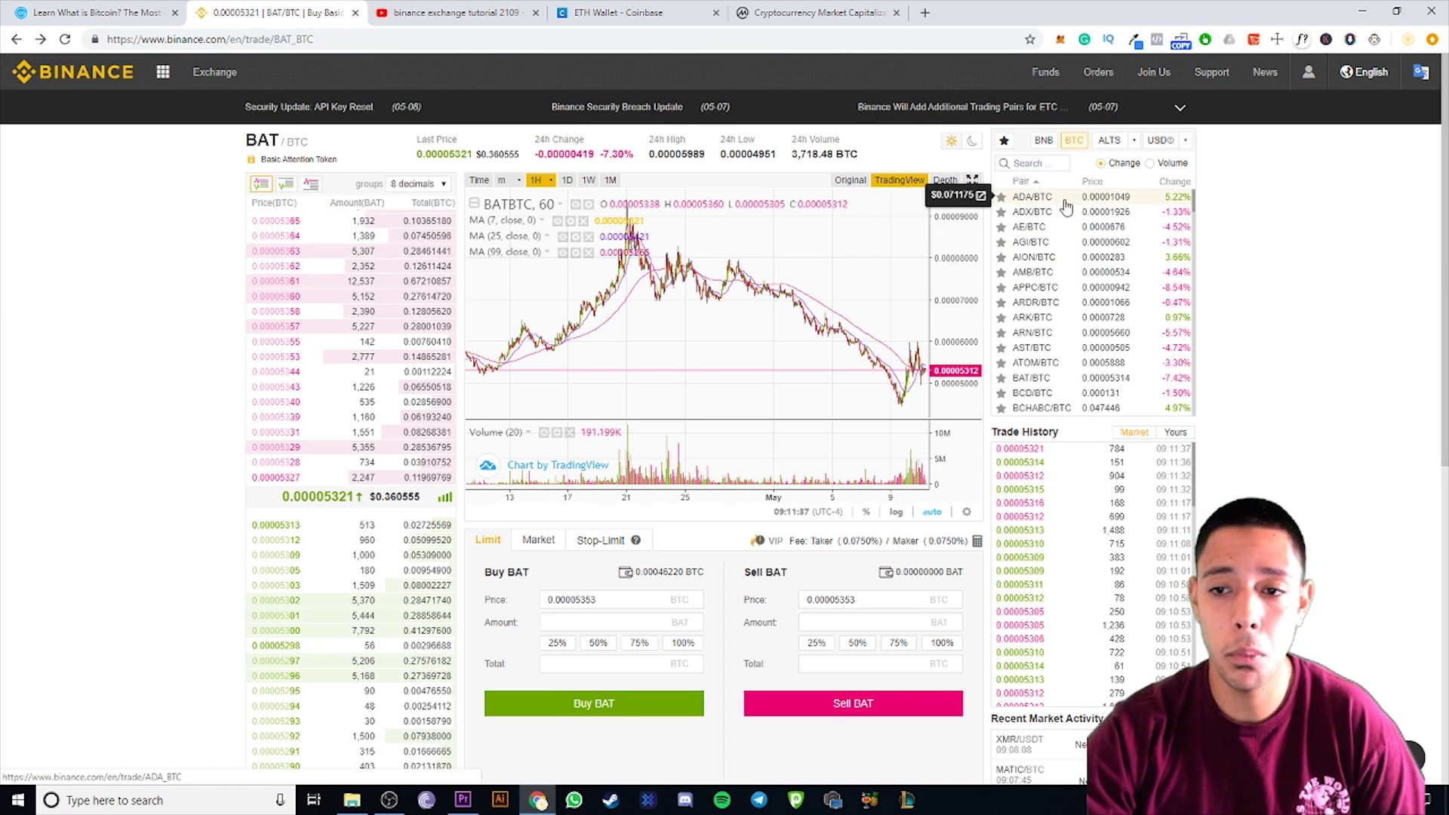
Switch to CoinMarketCap and examine the BTC Dominance figure.
click(792, 21)
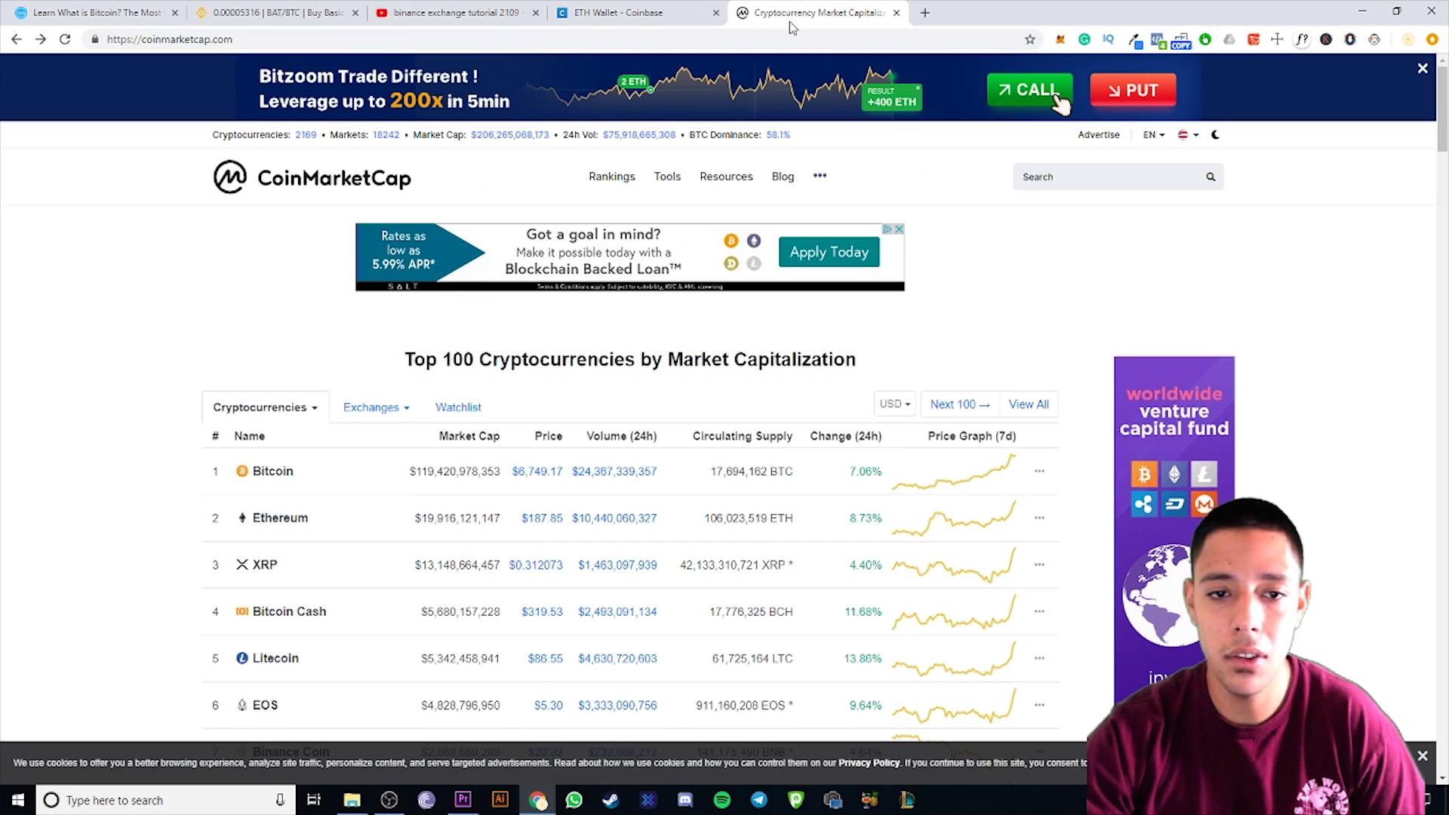
drag(807, 141, 745, 135)
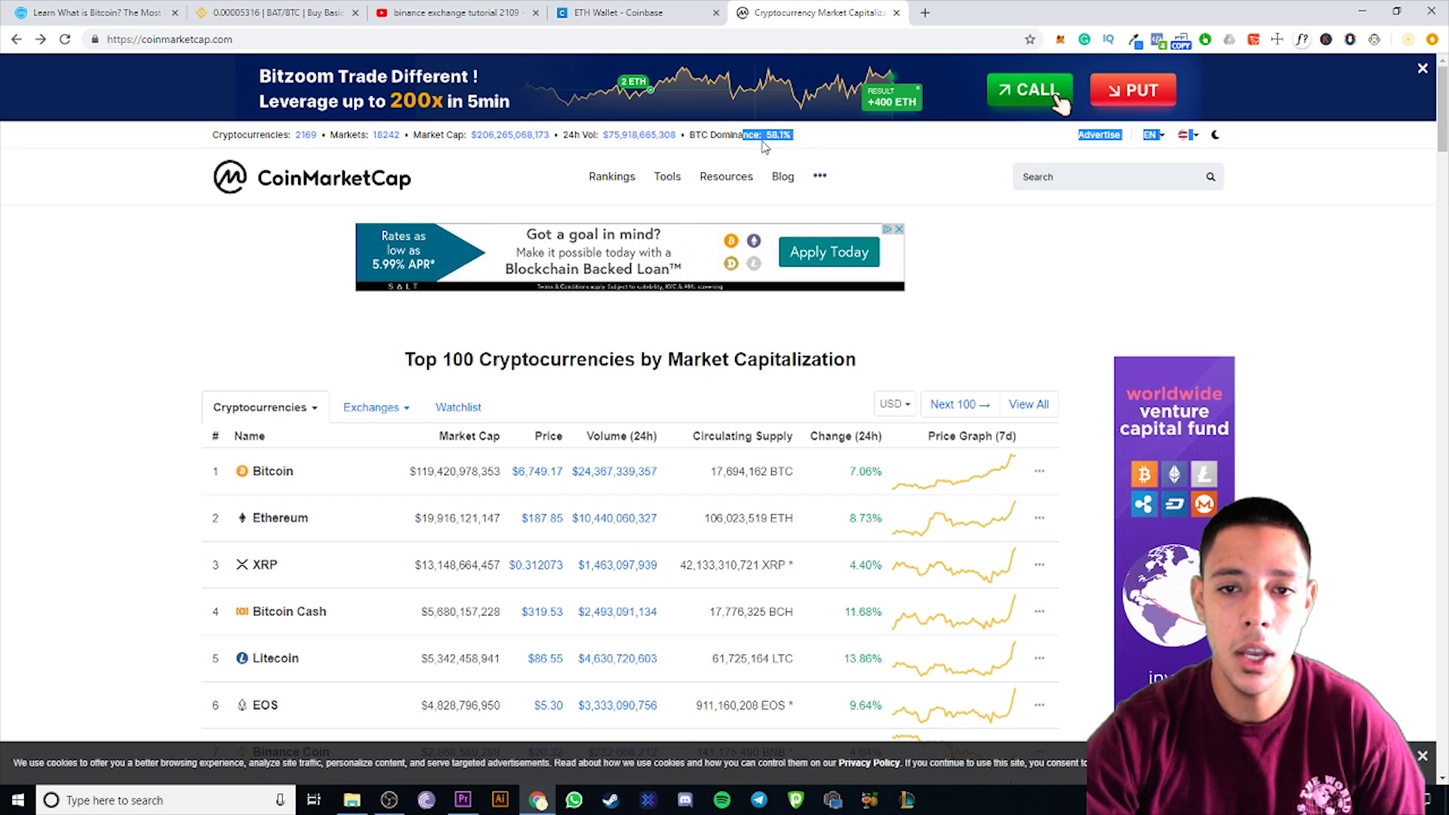
click(814, 140)
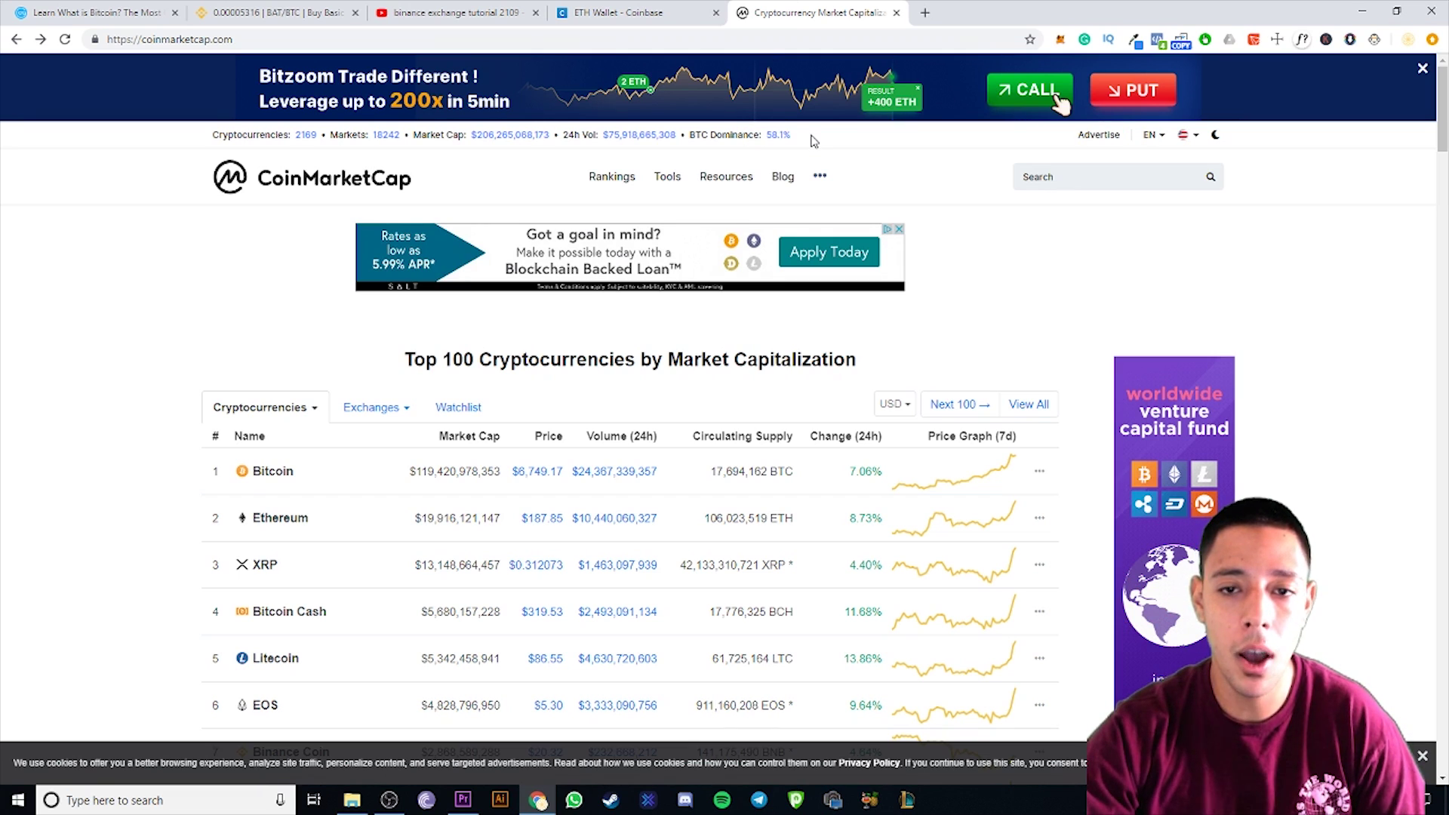
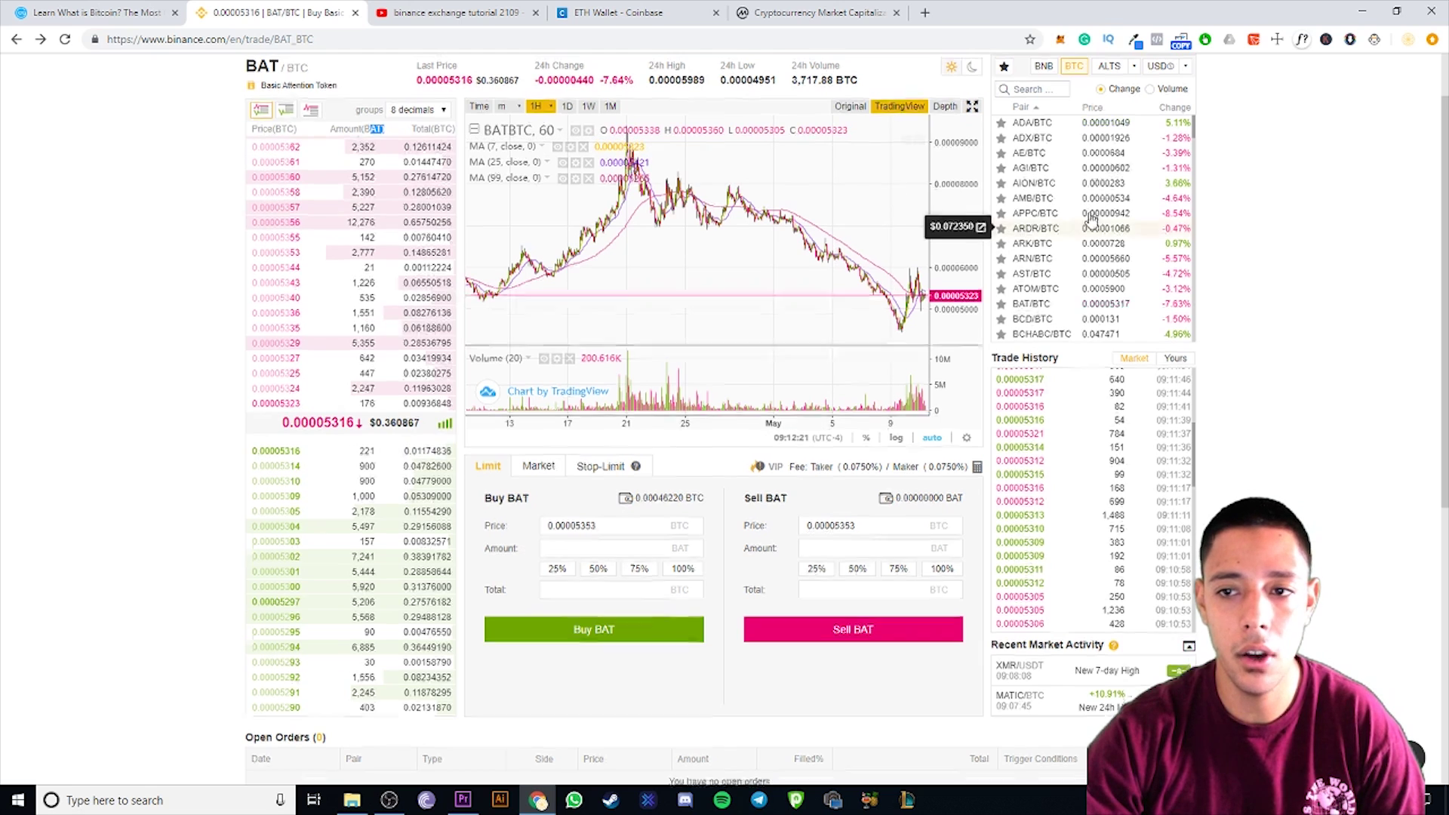
Filter the BTC trading pairs on Binance by "bat".
scroll(1040, 163, up, 1)
click(1036, 163)
text(bat)
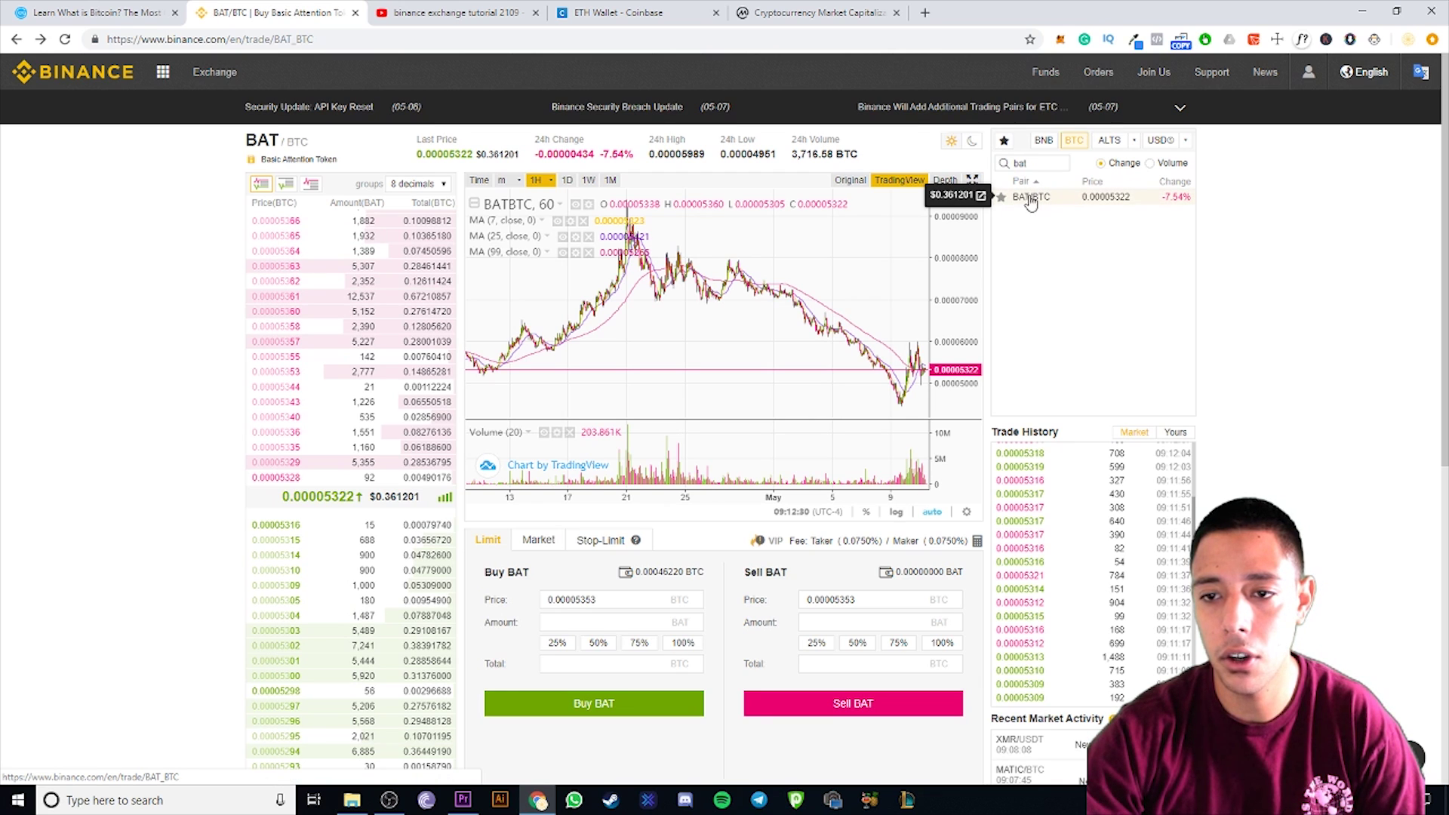
Switch to CoinMarketCap and examine the top 100 cryptocurrencies by market capitalization.
click(821, 15)
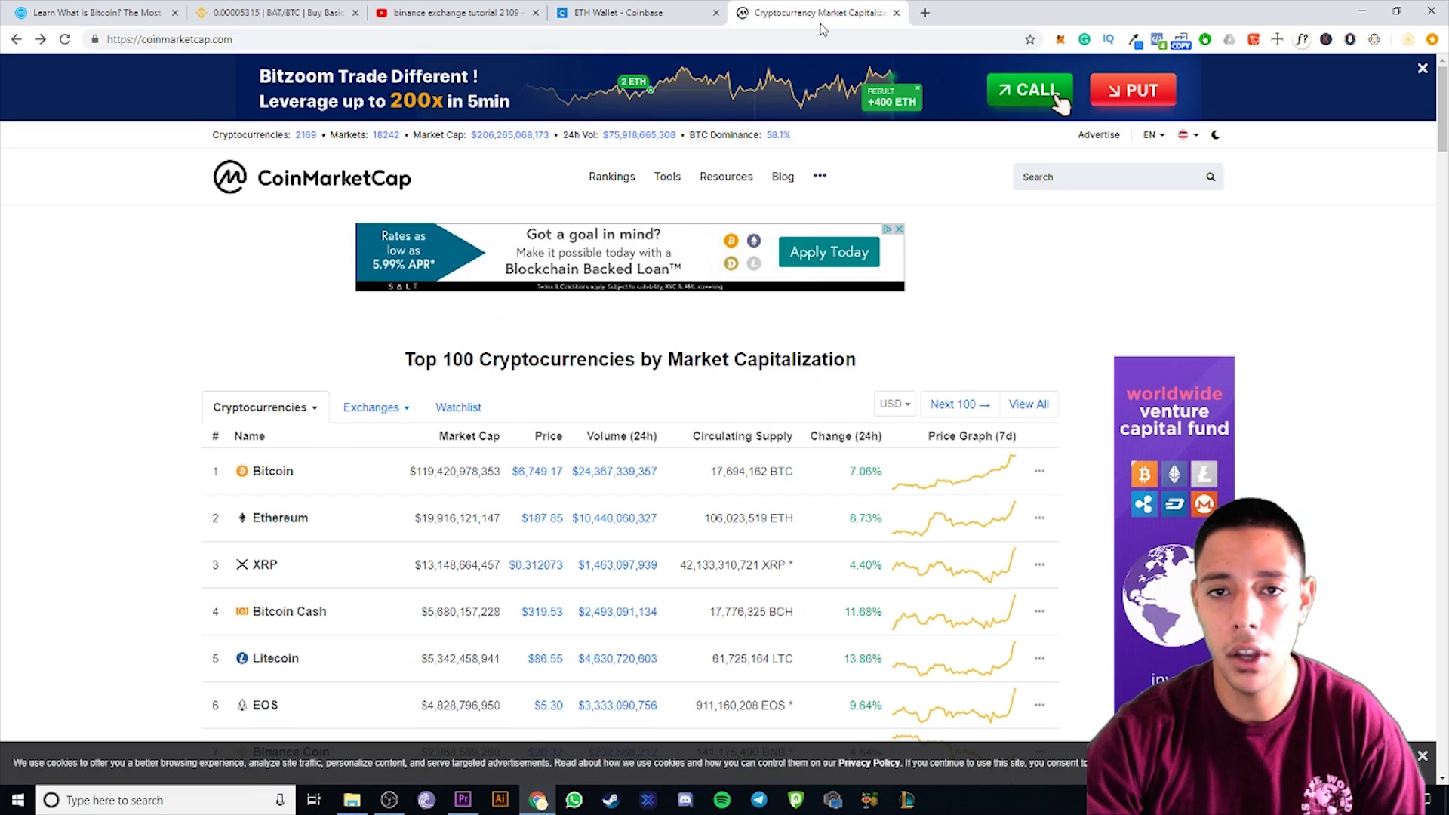
scroll(377, 408, down, 4)
scroll(452, 305, up, 4)
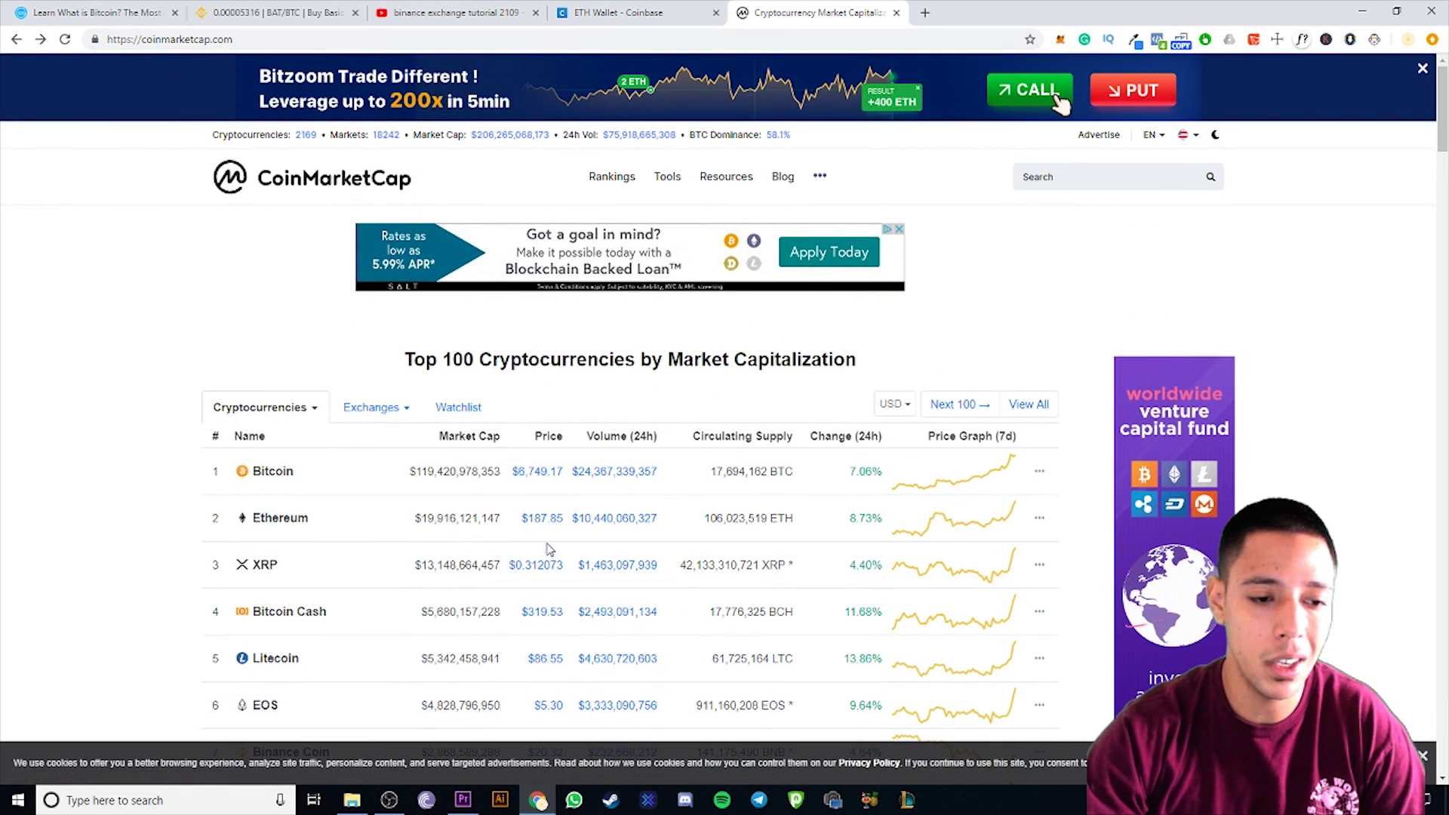
scroll(569, 453, down, 2)
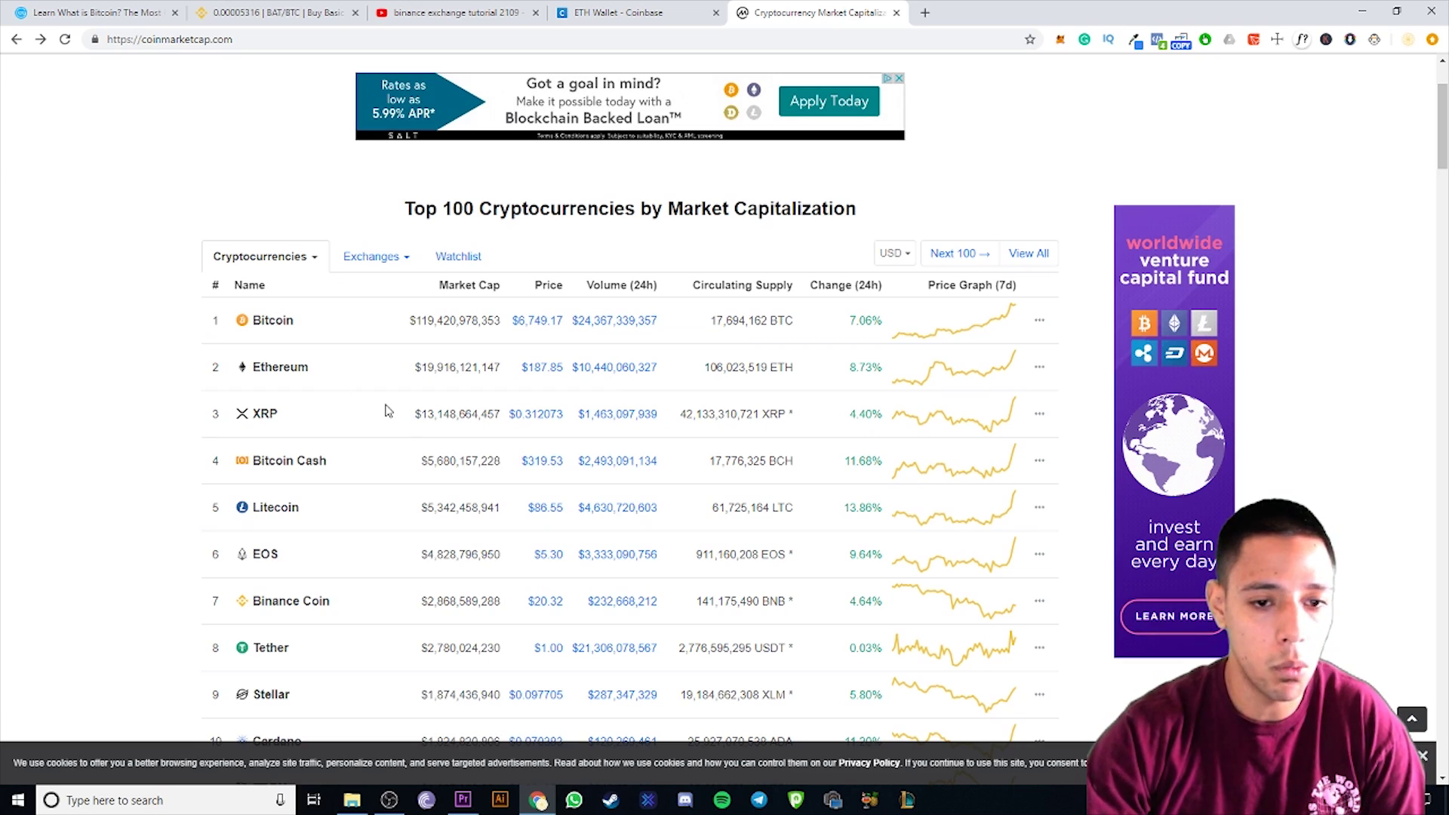
scroll(314, 323, down, 3)
scroll(487, 363, up, 4)
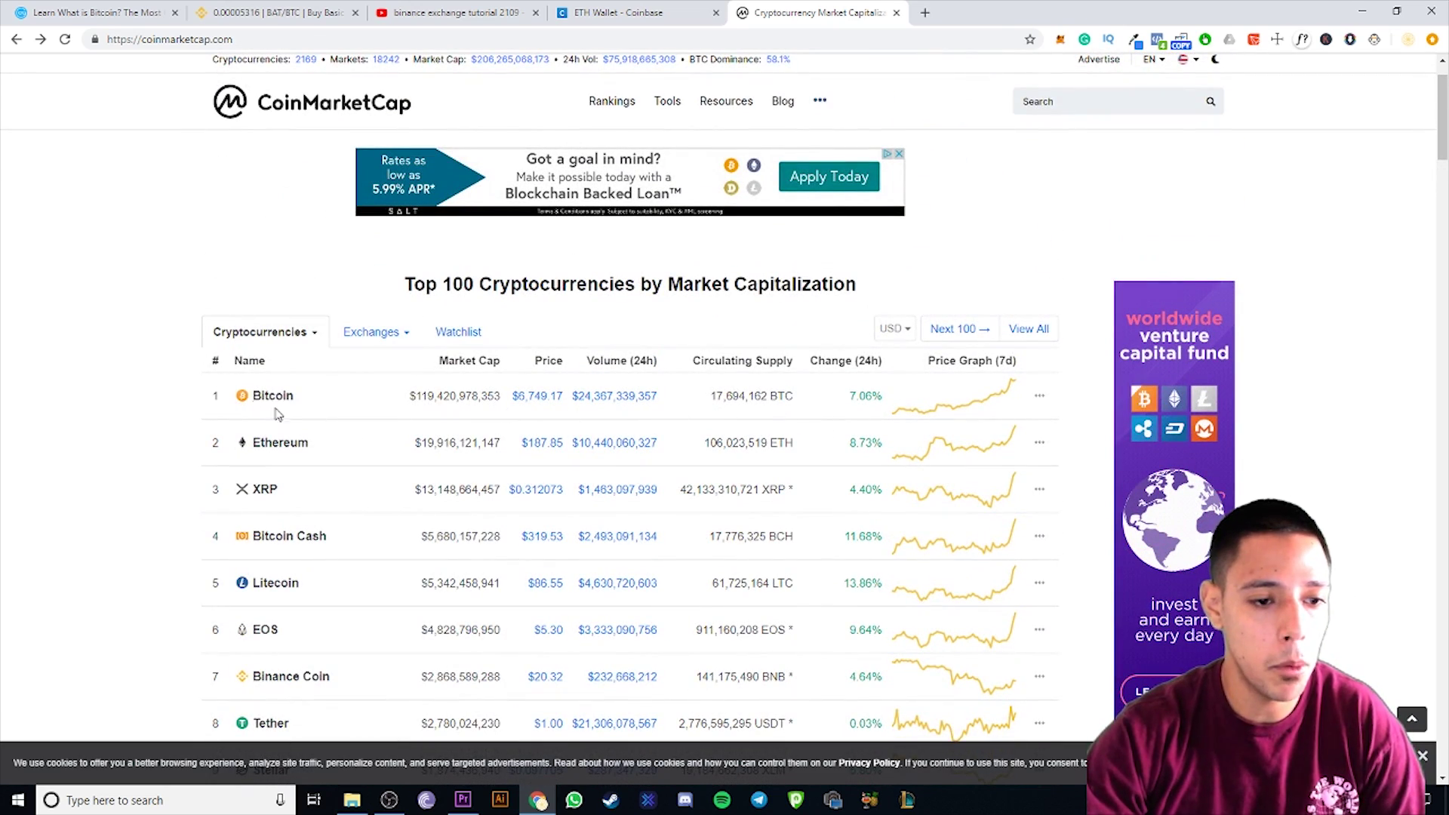
scroll(414, 316, down, 5)
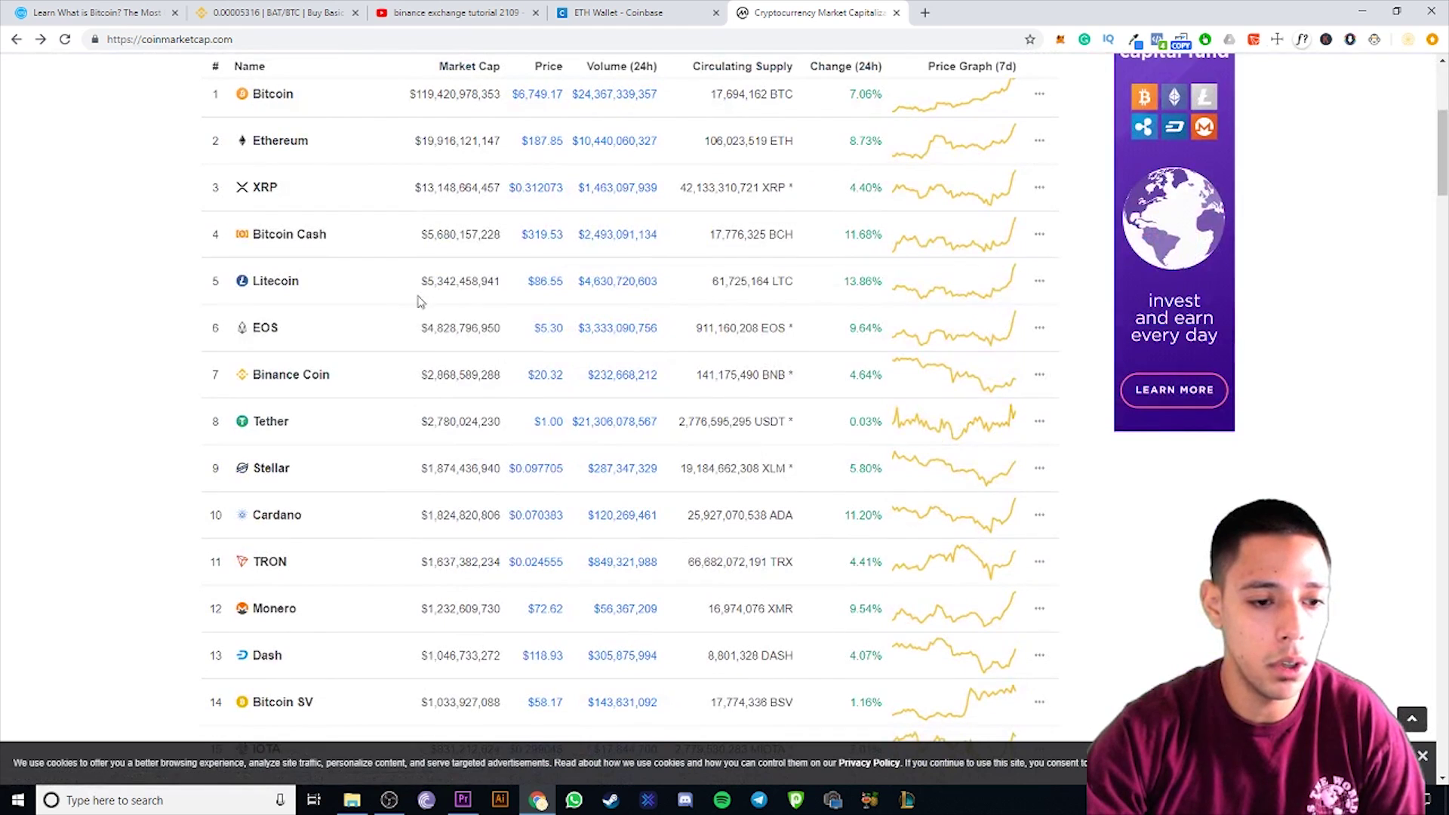
scroll(421, 301, up, 5)
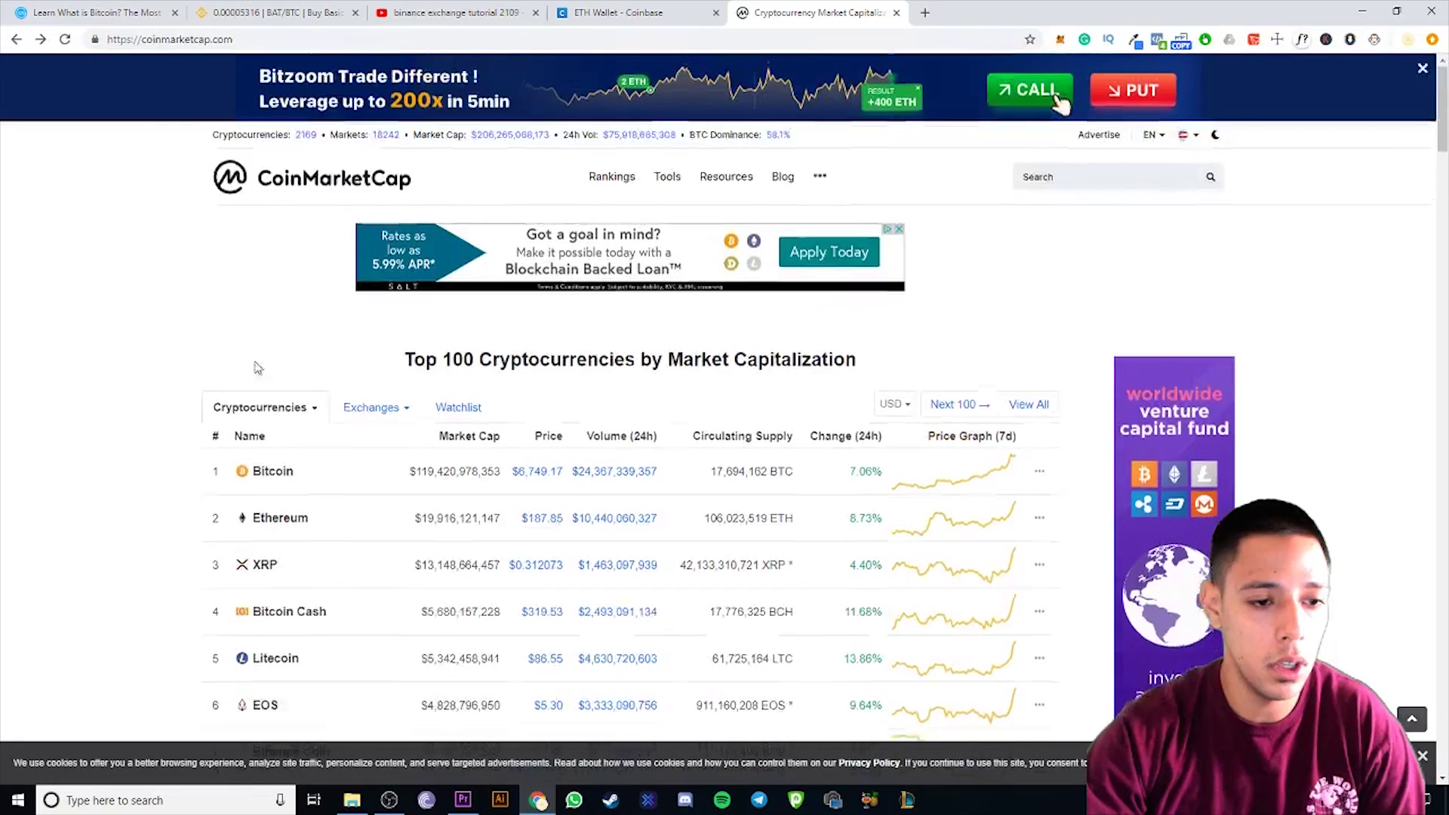
Check the ticker symbols on the detail pages of Bitcoin and Ethereum.
click(275, 475)
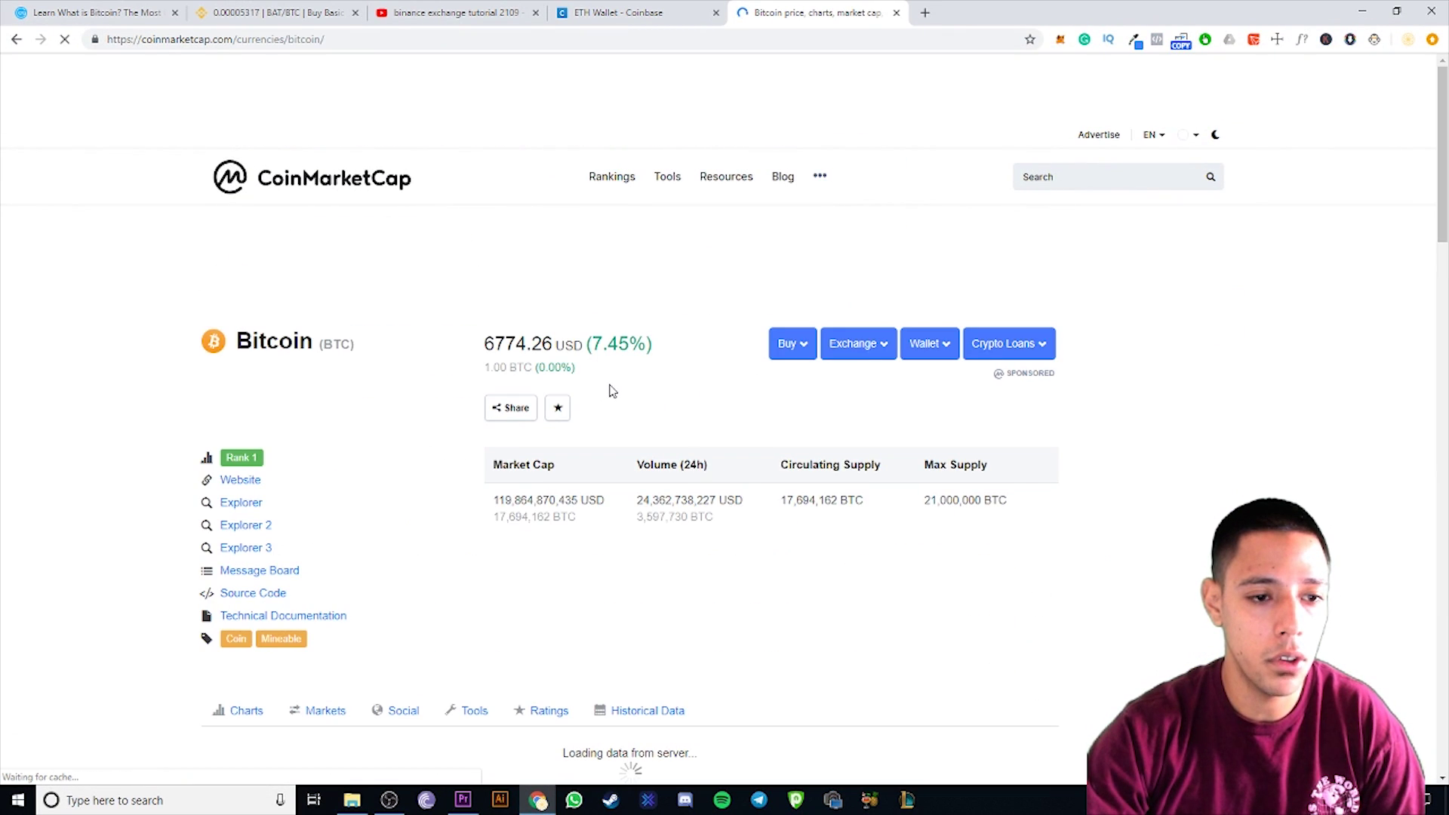
drag(306, 346, 355, 345)
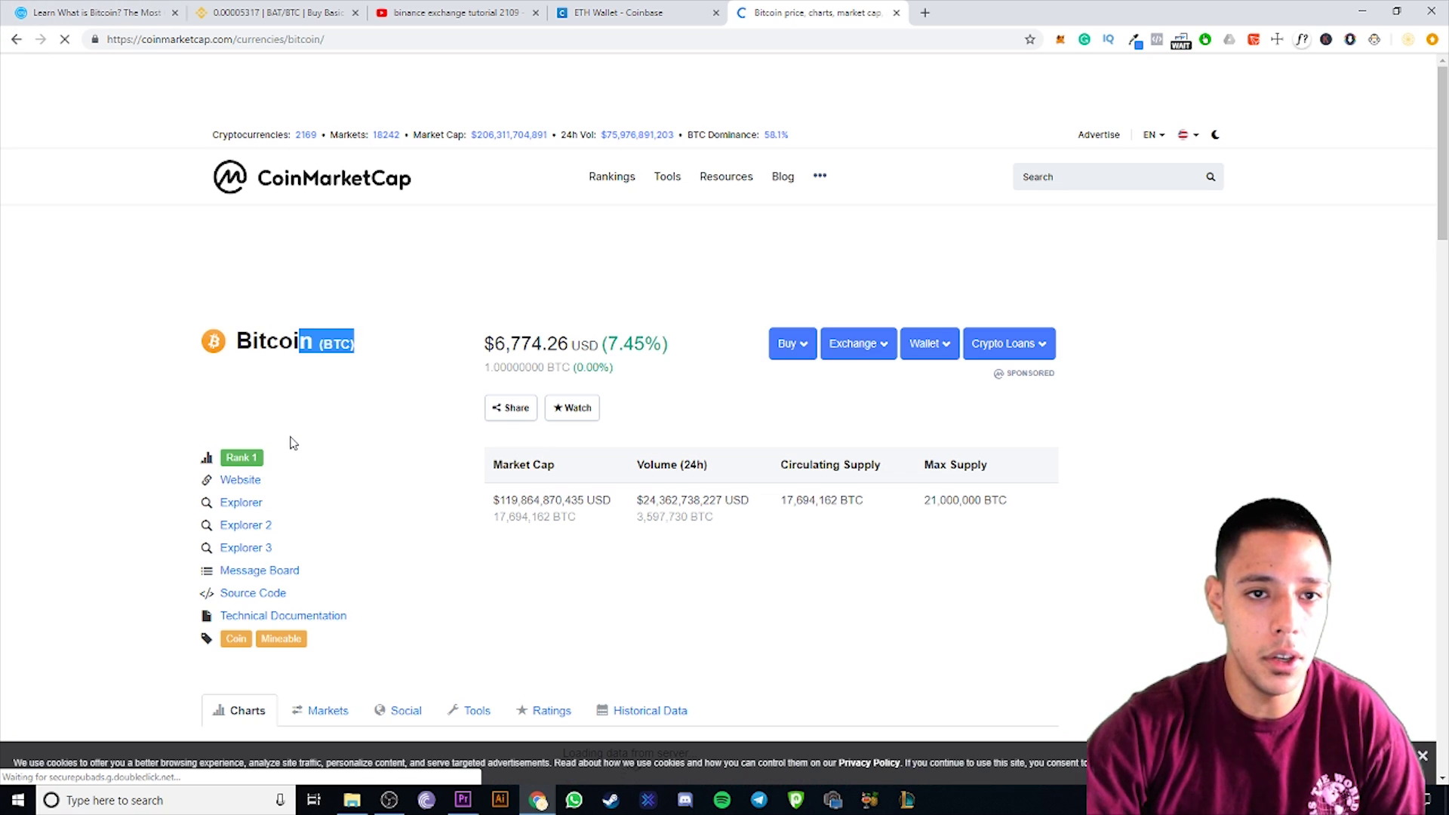
key(alt+Left)
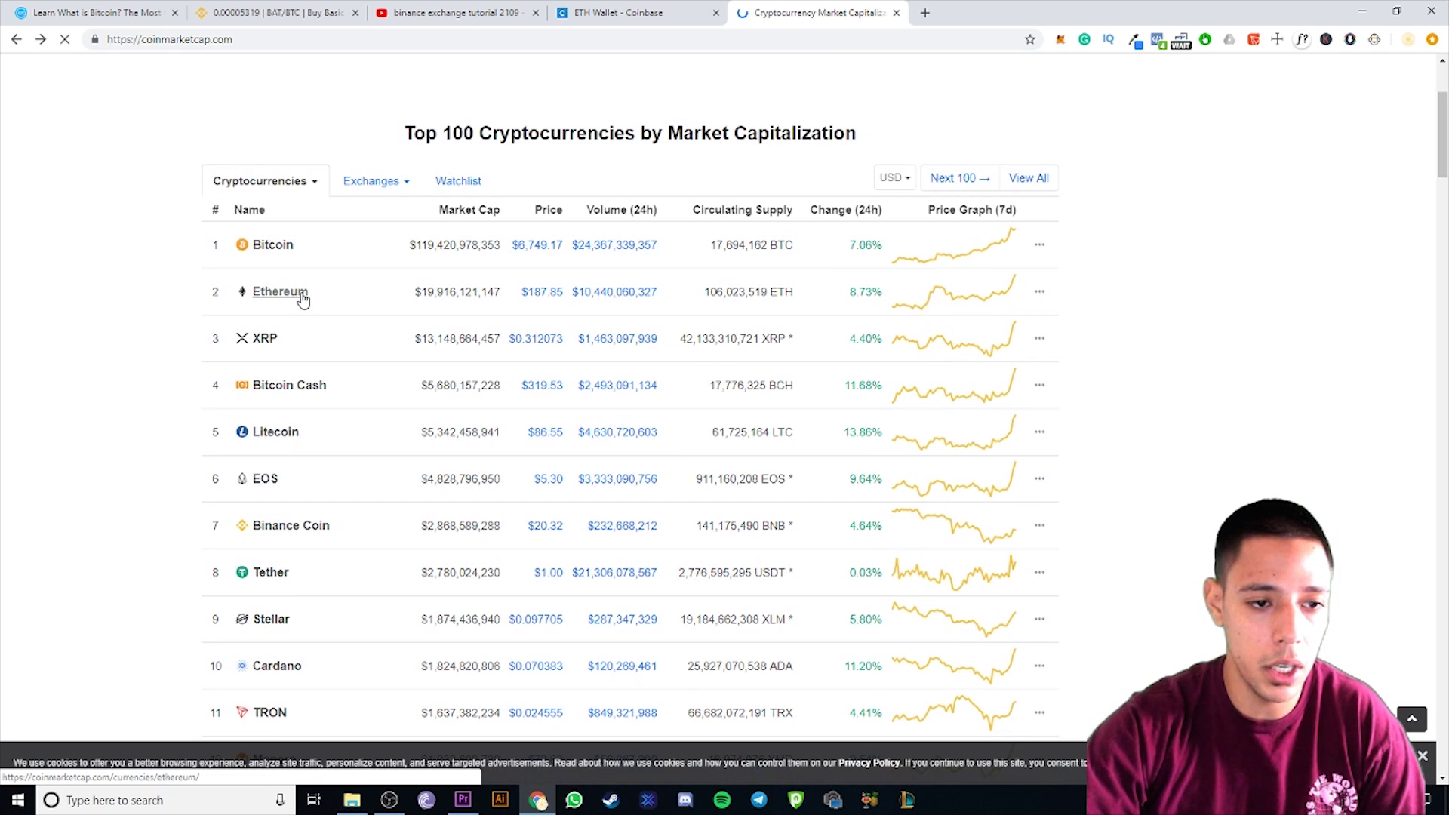
click(301, 295)
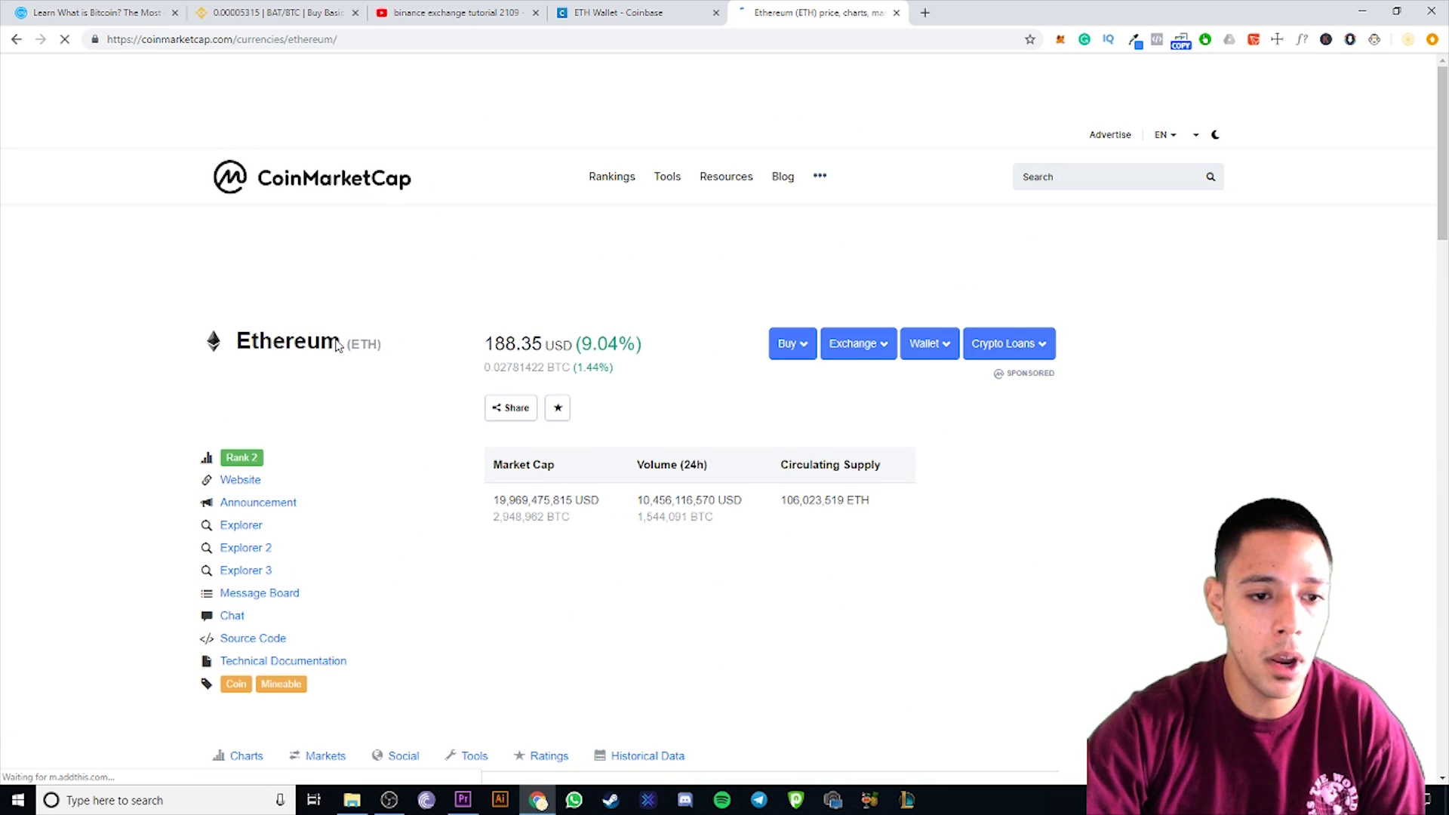
Switch back to Binance and look over the BAT/BTC order book, order form and open orders.
click(272, 12)
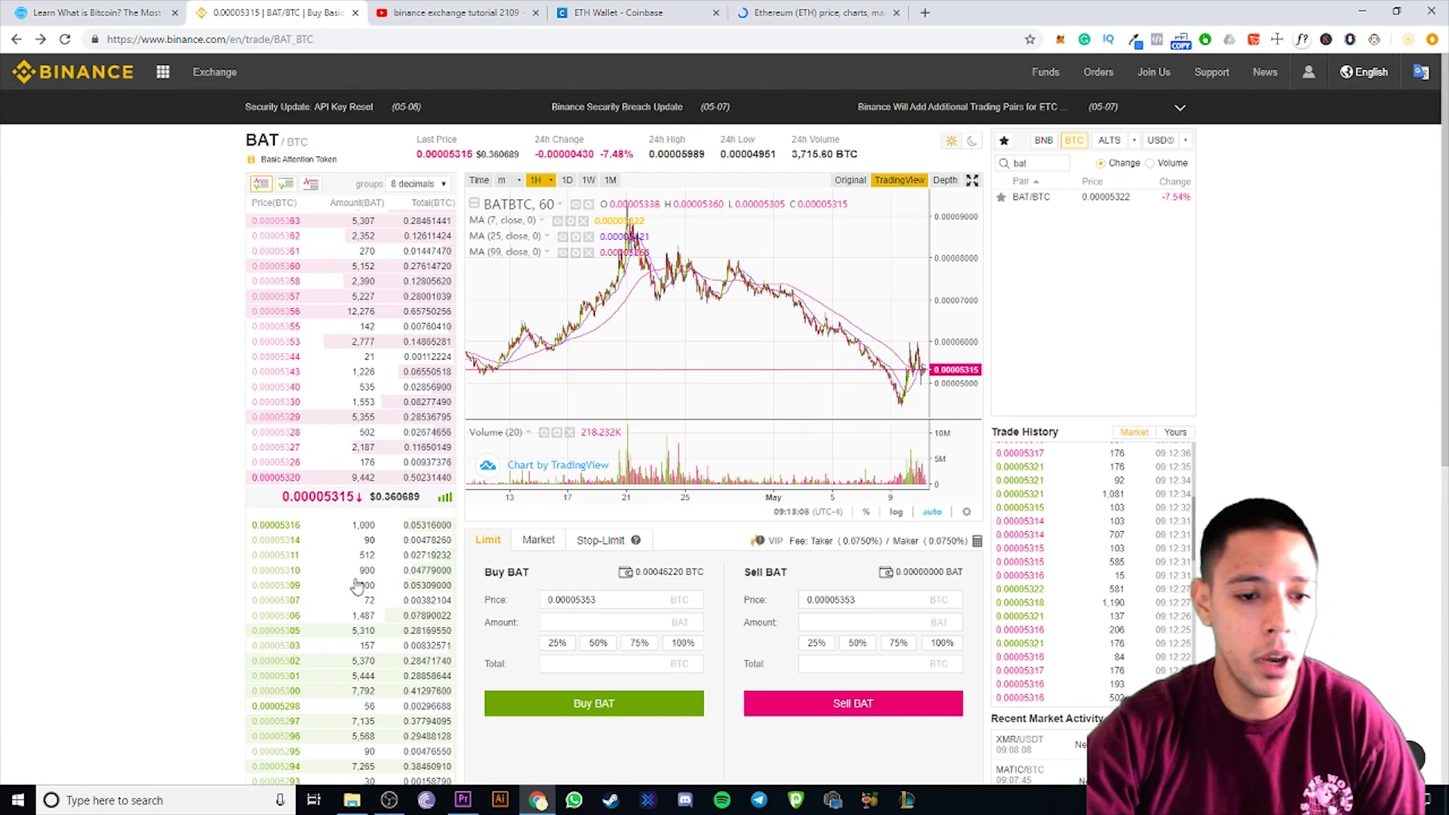
scroll(357, 586, down, 3)
scroll(346, 495, up, 3)
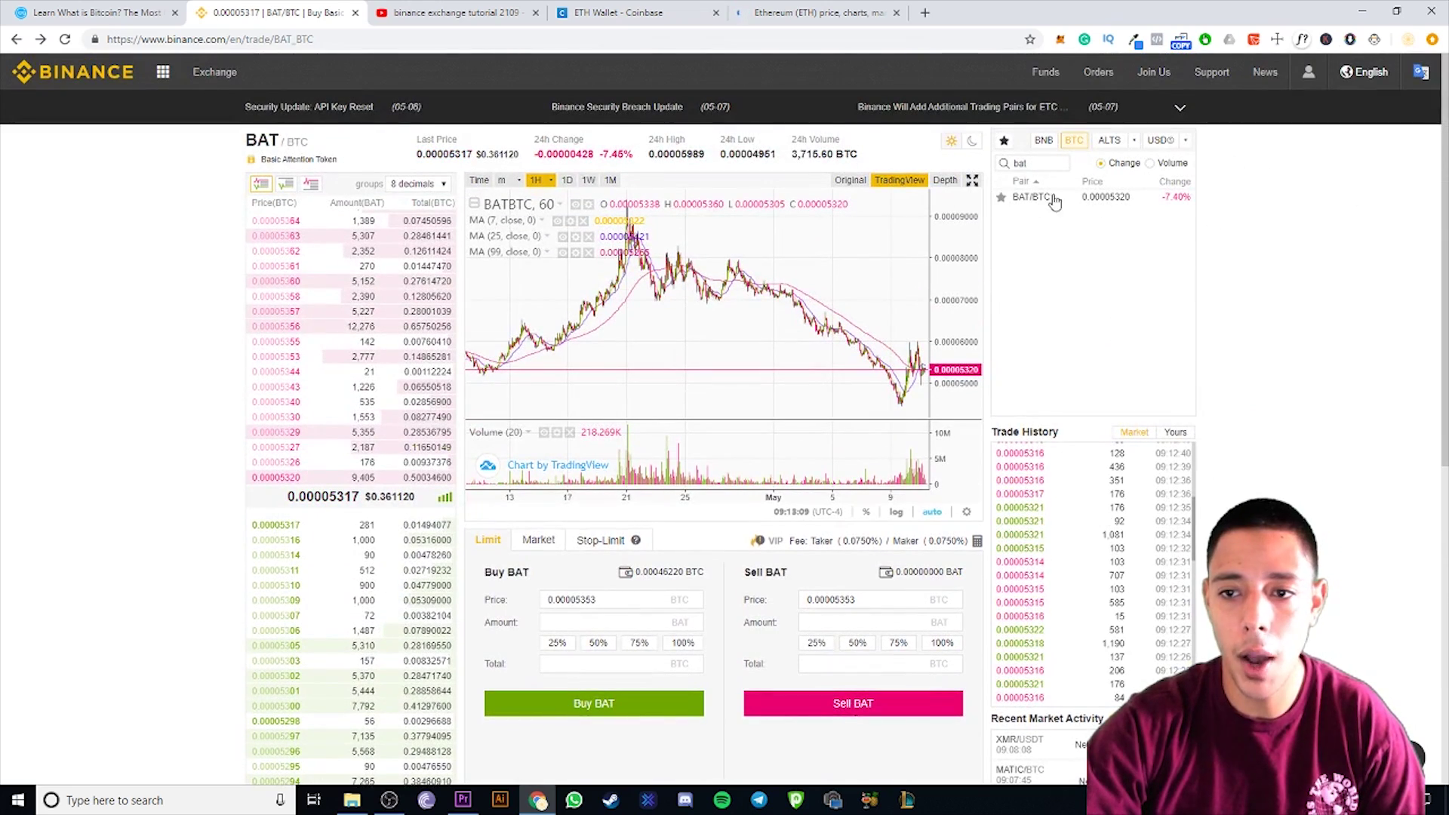
scroll(355, 363, down, 1)
scroll(360, 139, up, 1)
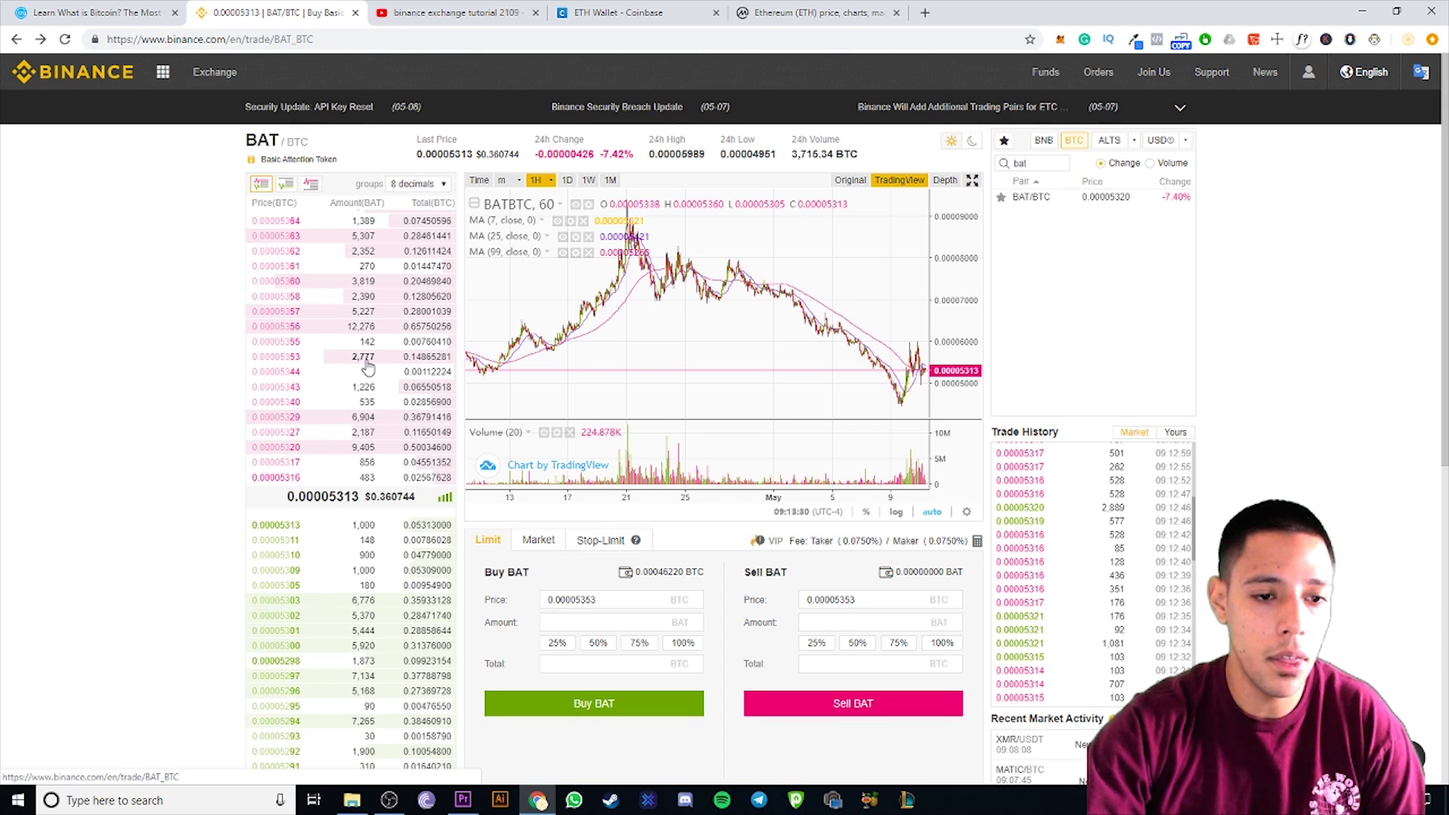
scroll(362, 603, down, 3)
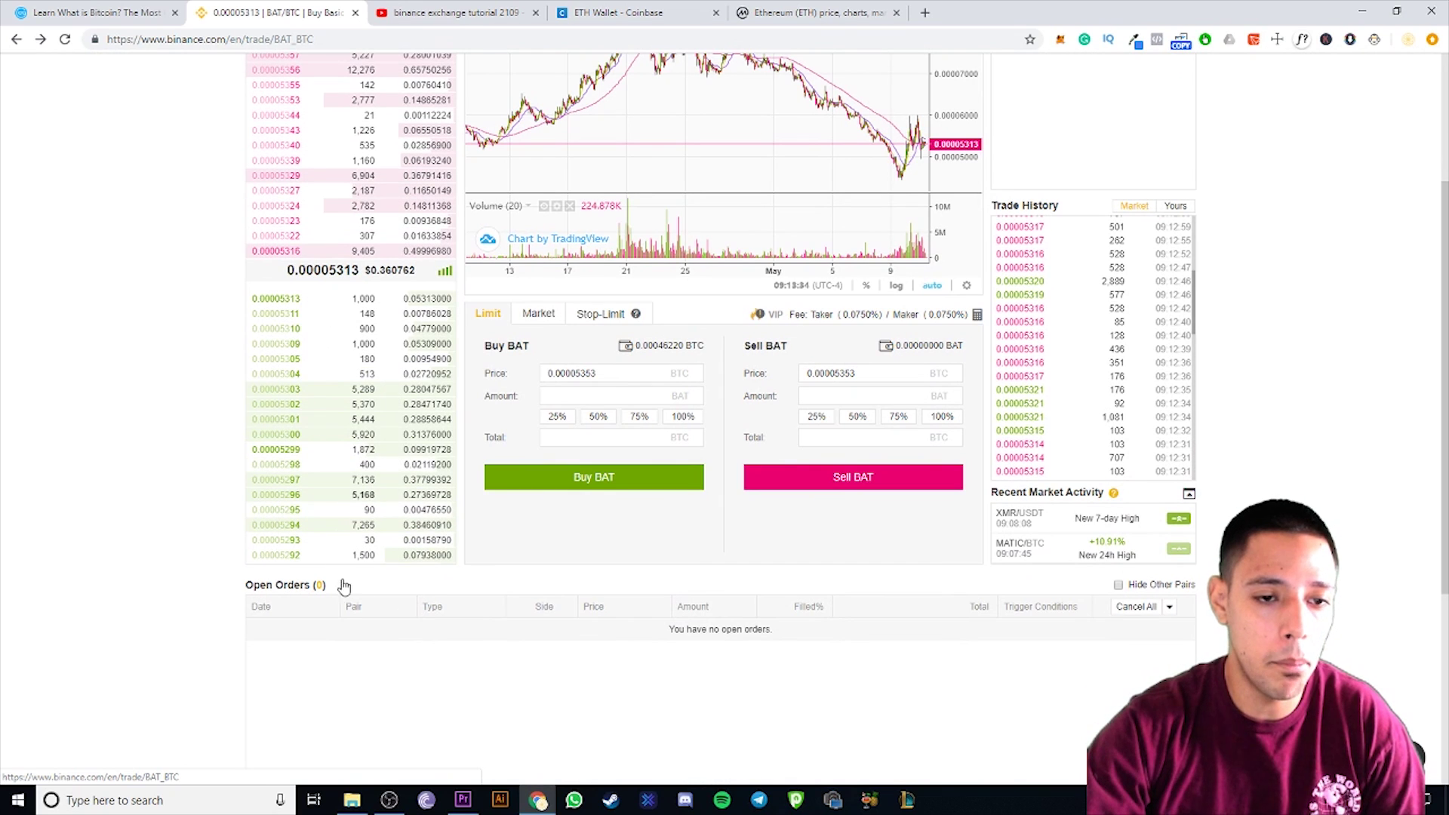
scroll(332, 558, up, 3)
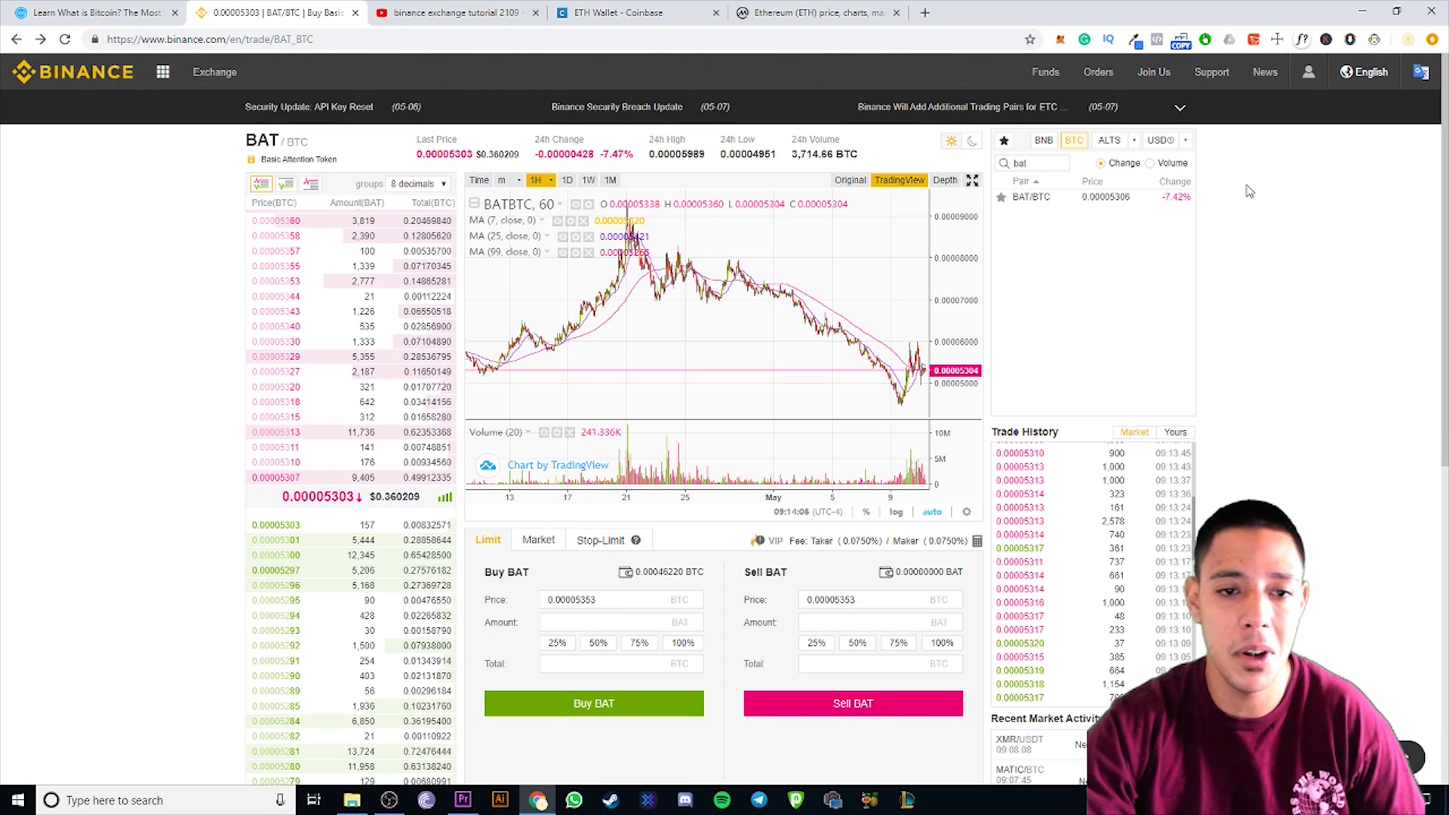
Set the price of the BAT limit buy order to 0.00004471 BTC.
scroll(1056, 377, down, 4)
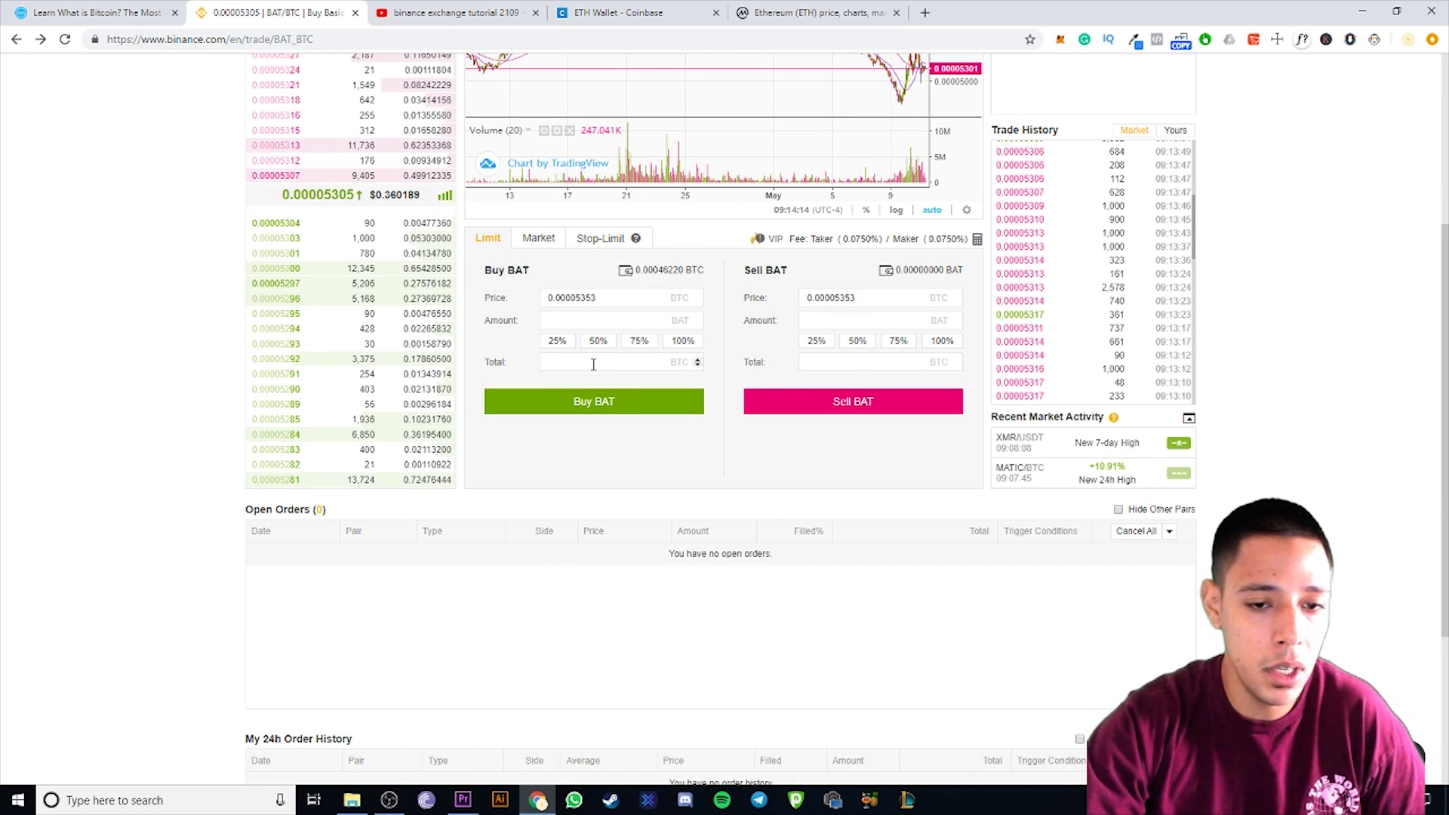
scroll(616, 353, up, 3)
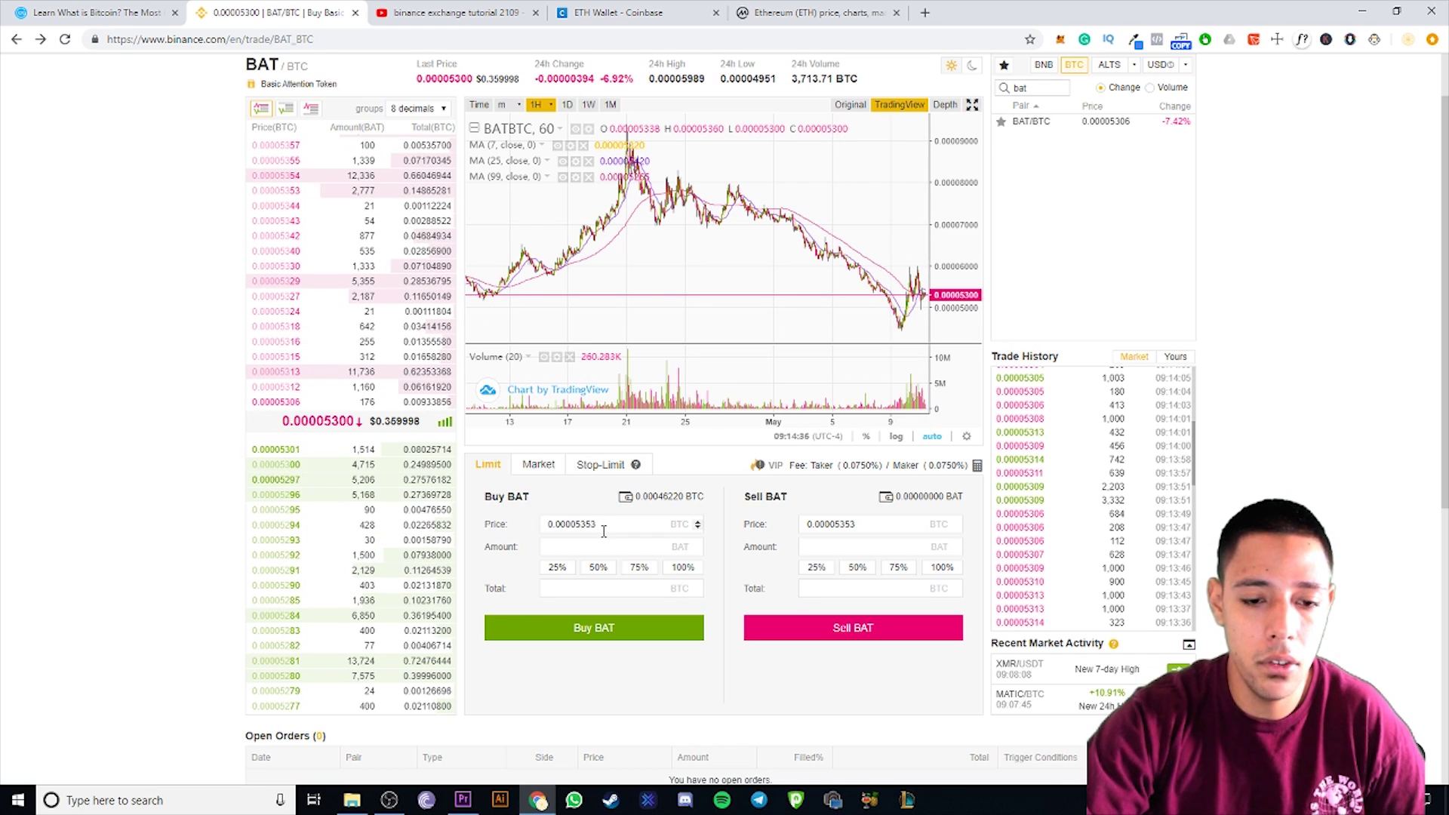
drag(596, 523, 575, 524)
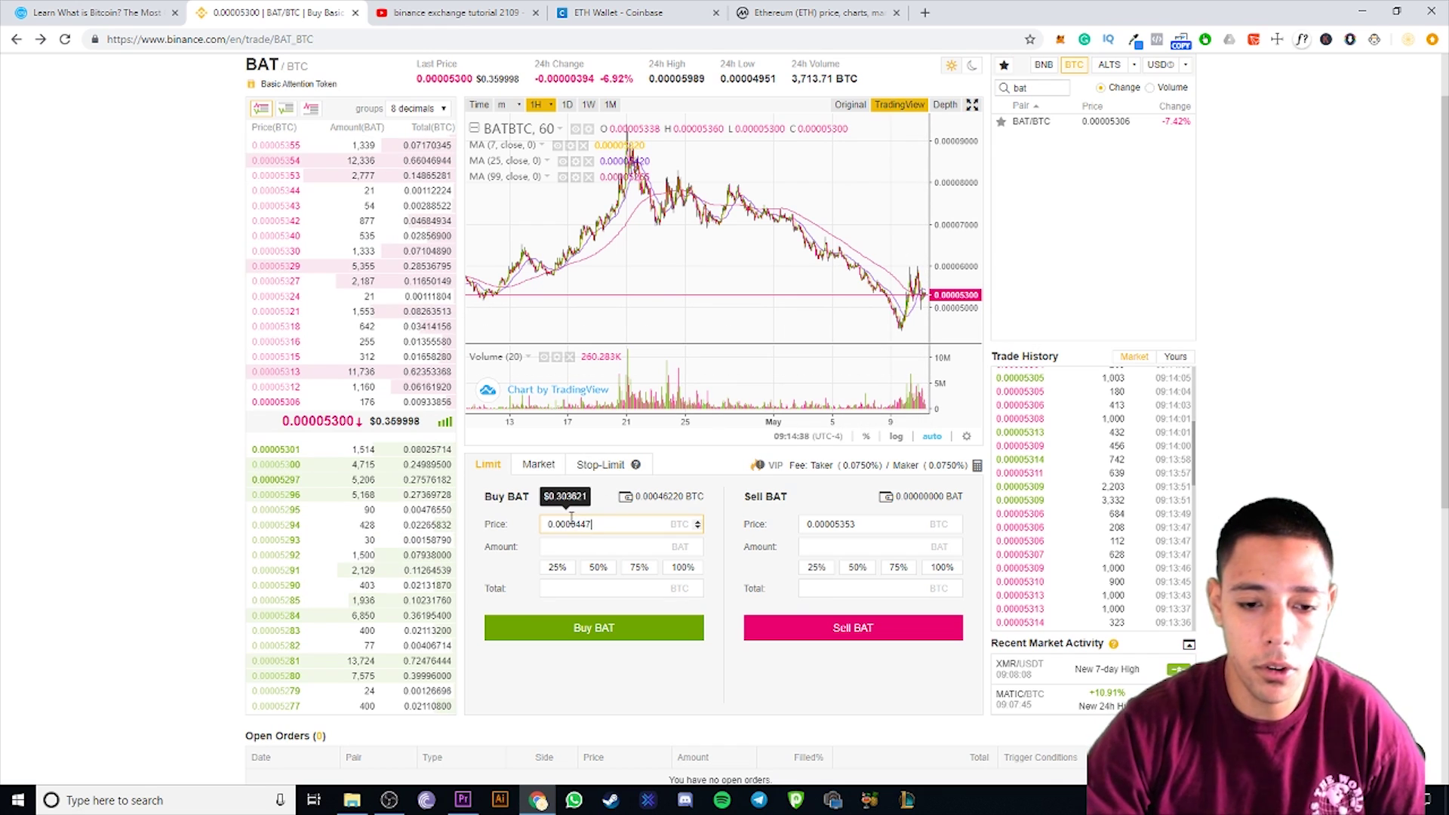
text(4471)
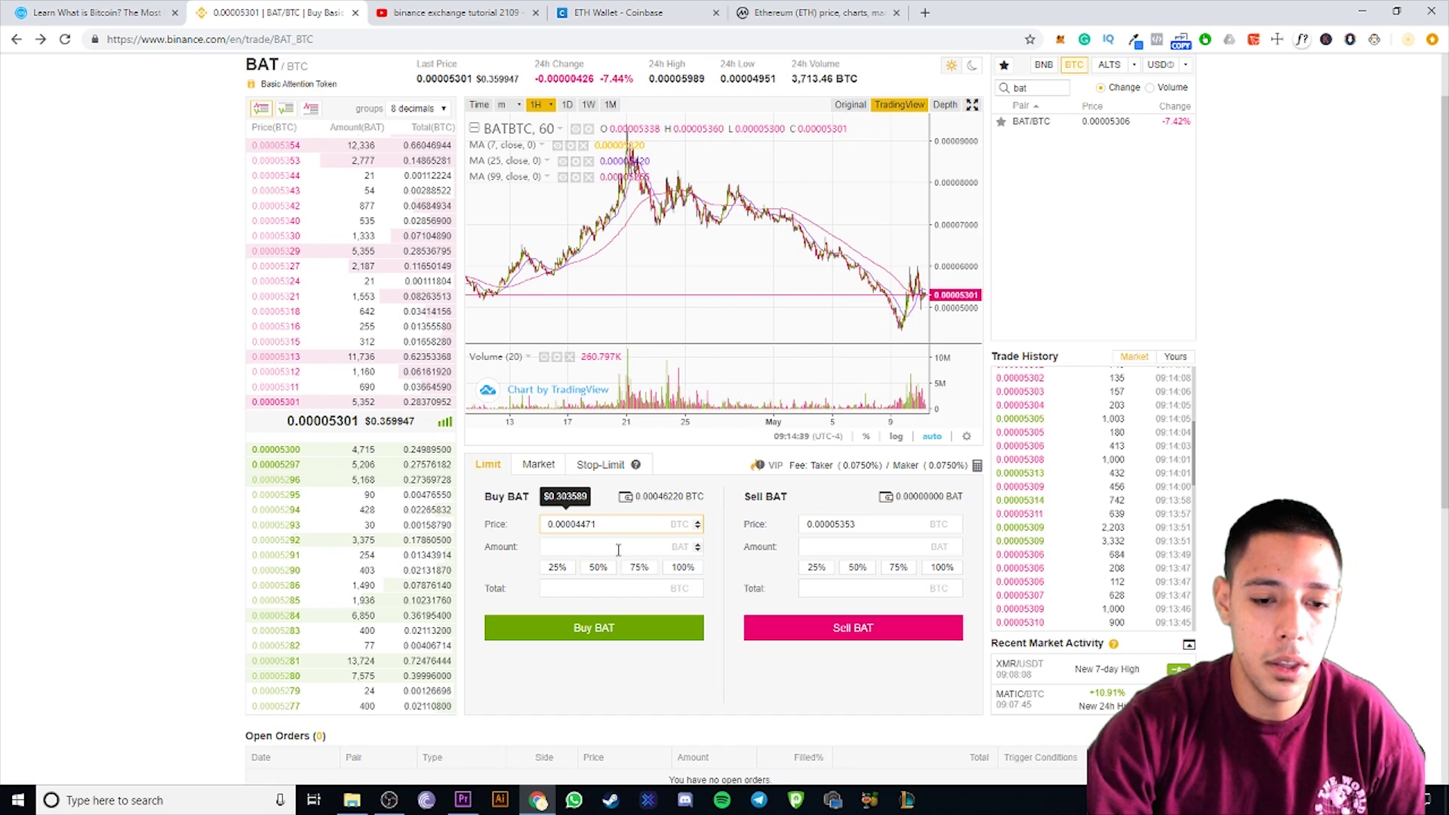
Enter 100 BAT as the amount of the limit buy order.
click(624, 547)
text(100)
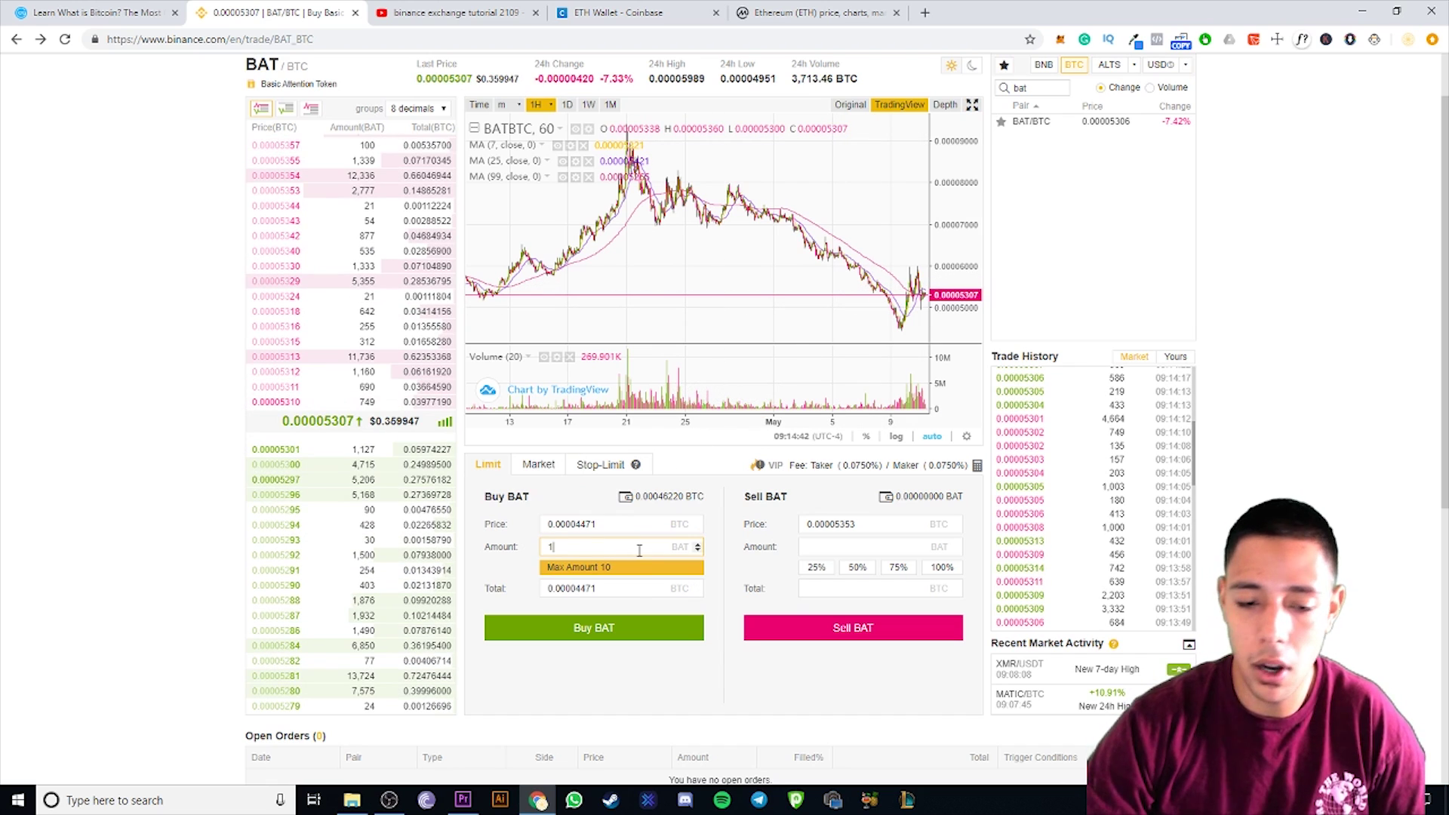
click(721, 602)
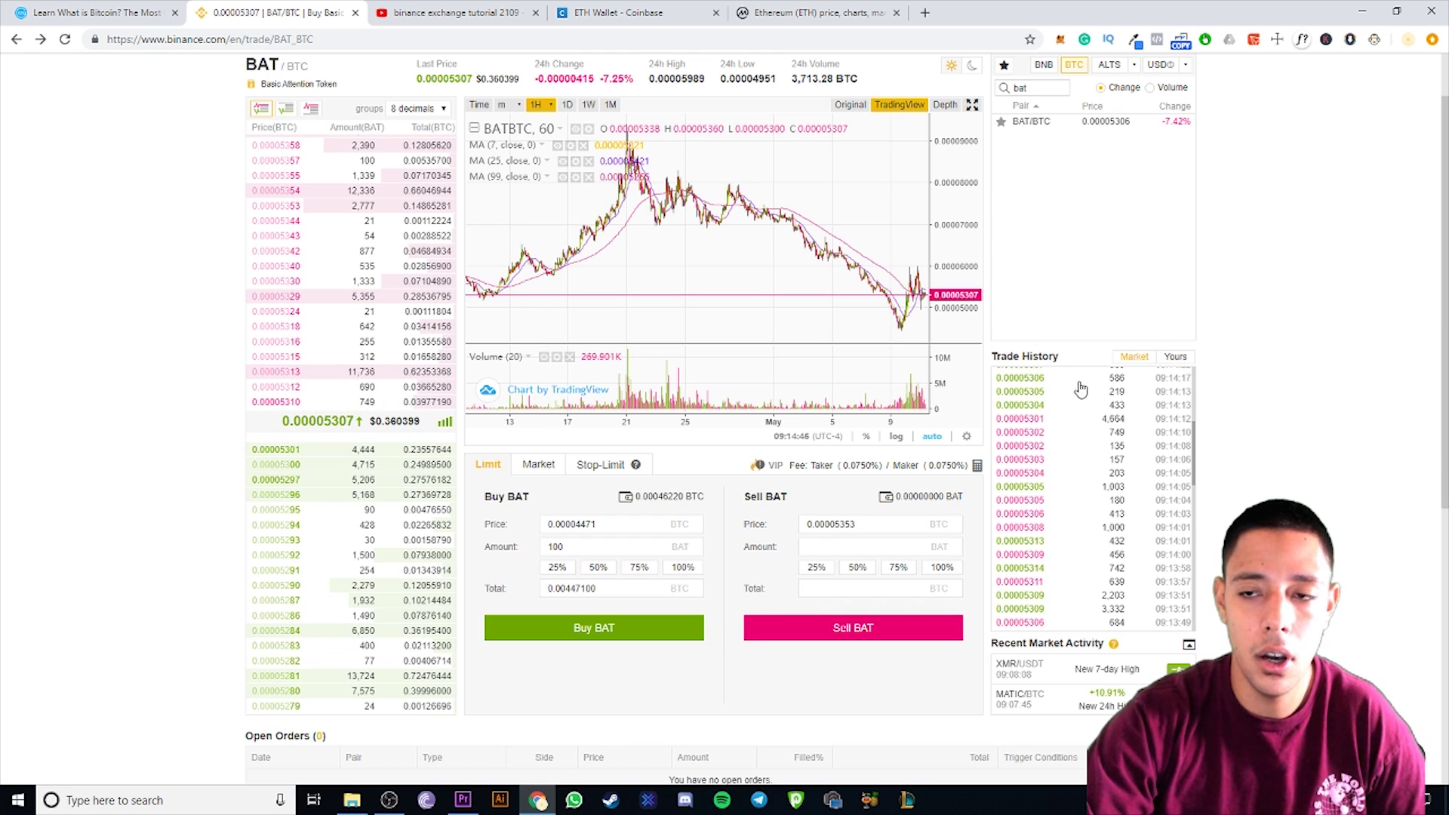
Size the BAT buy order at 50% of the available BTC balance, and reduce it to 25%.
click(599, 567)
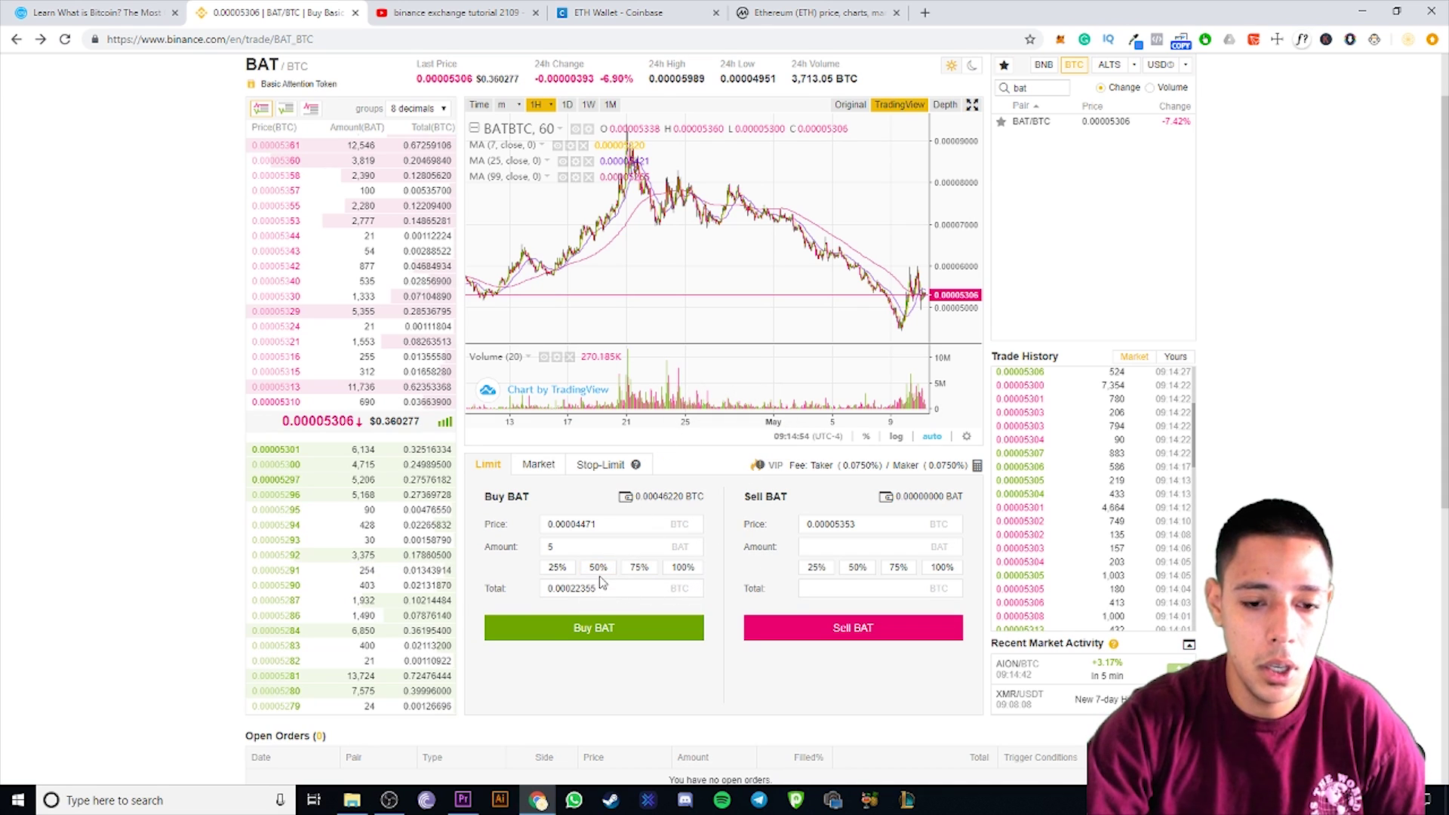
click(572, 577)
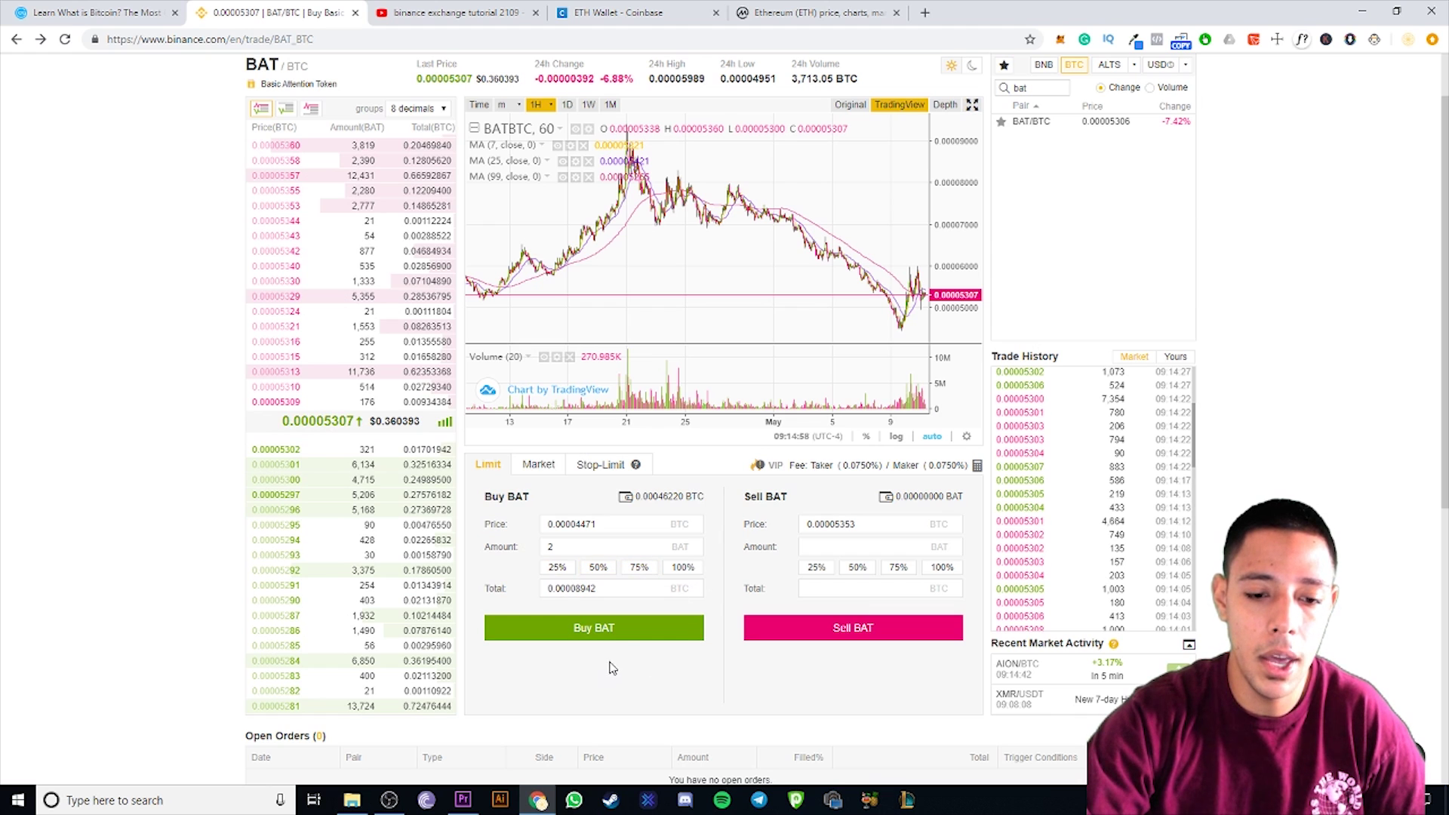
Examine the open orders, the 24h order history and the funds options around the BAT limit buy order.
scroll(623, 623, down, 3)
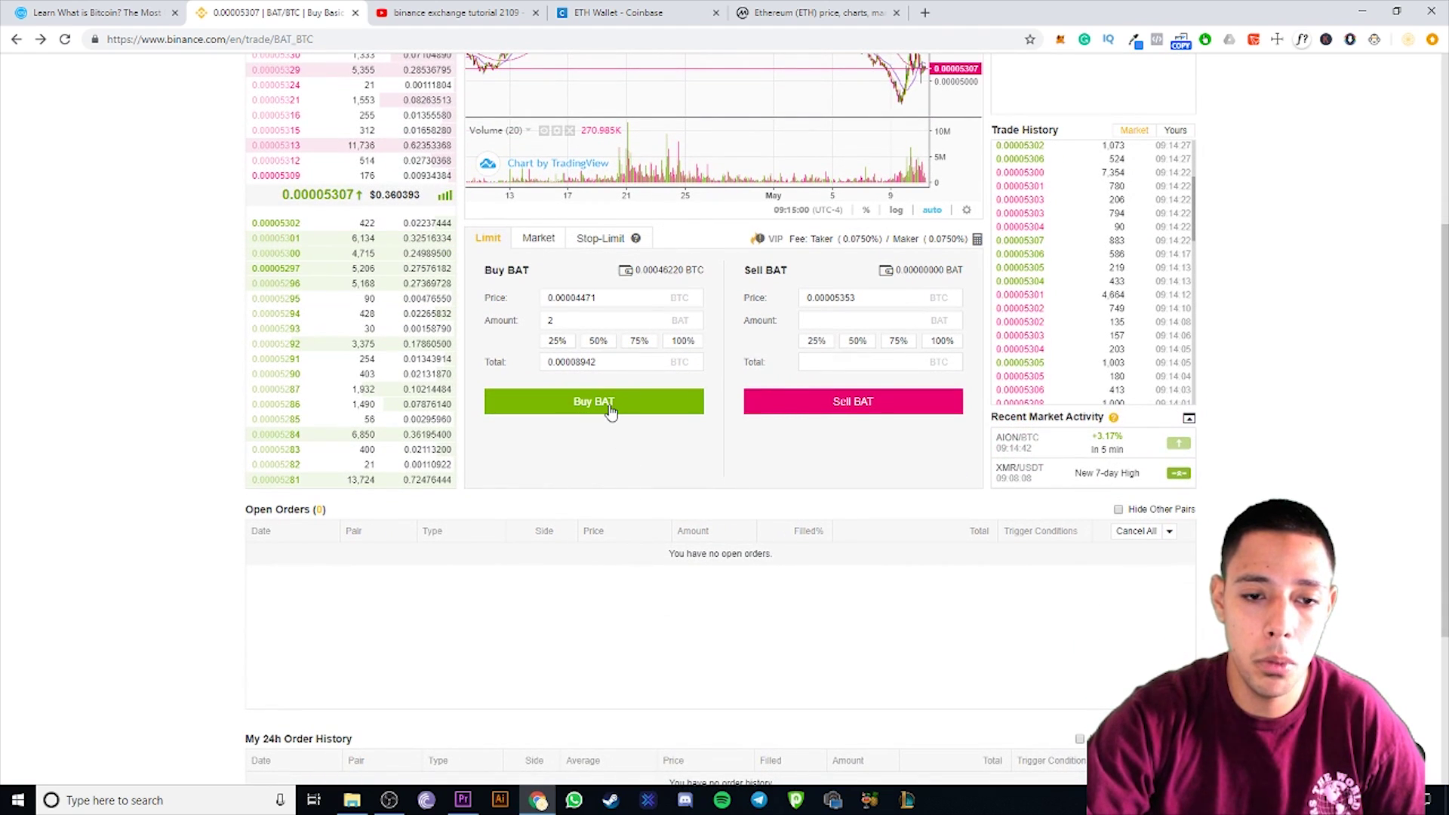
scroll(841, 447, down, 2)
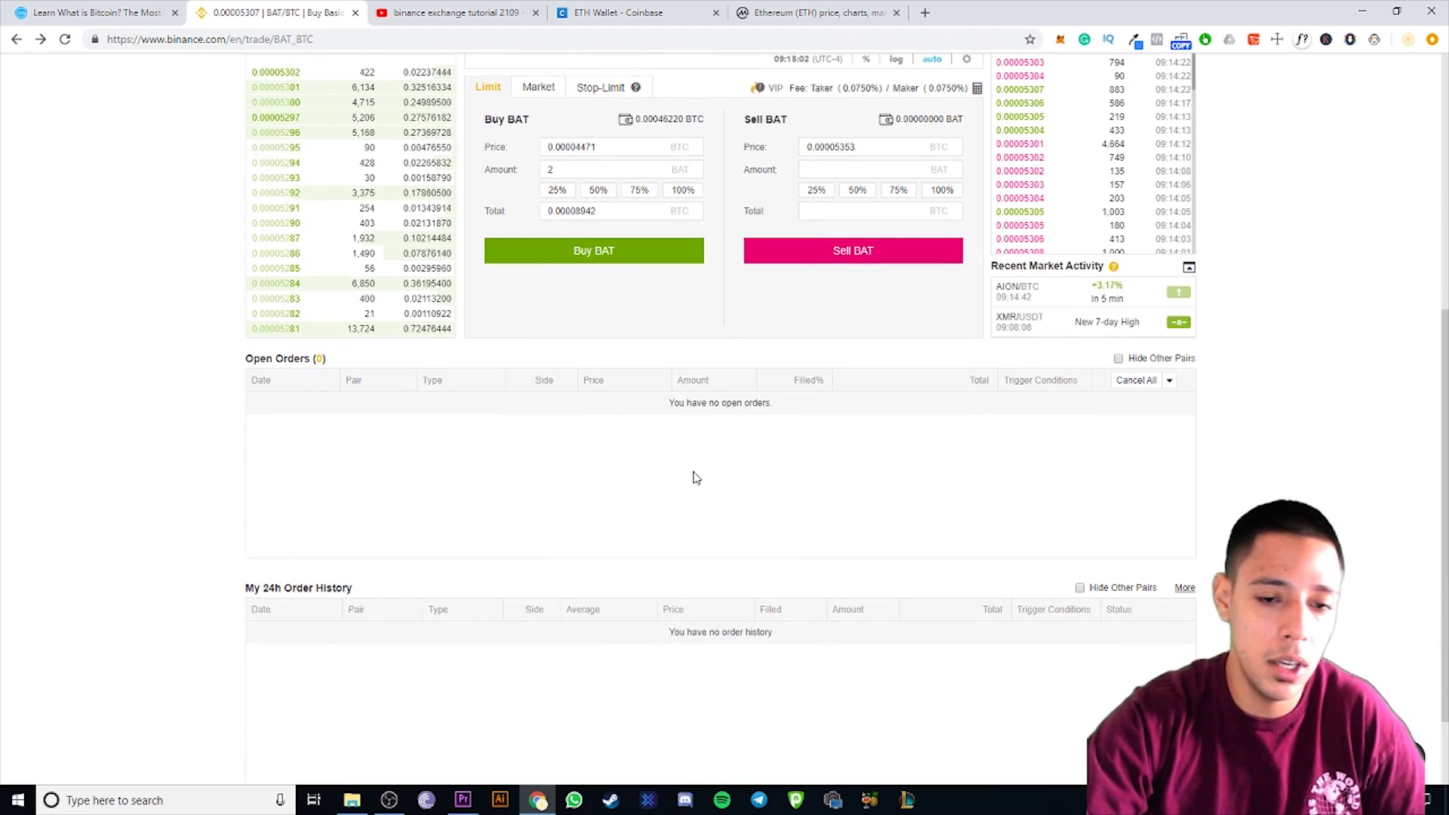
drag(276, 440, 1056, 458)
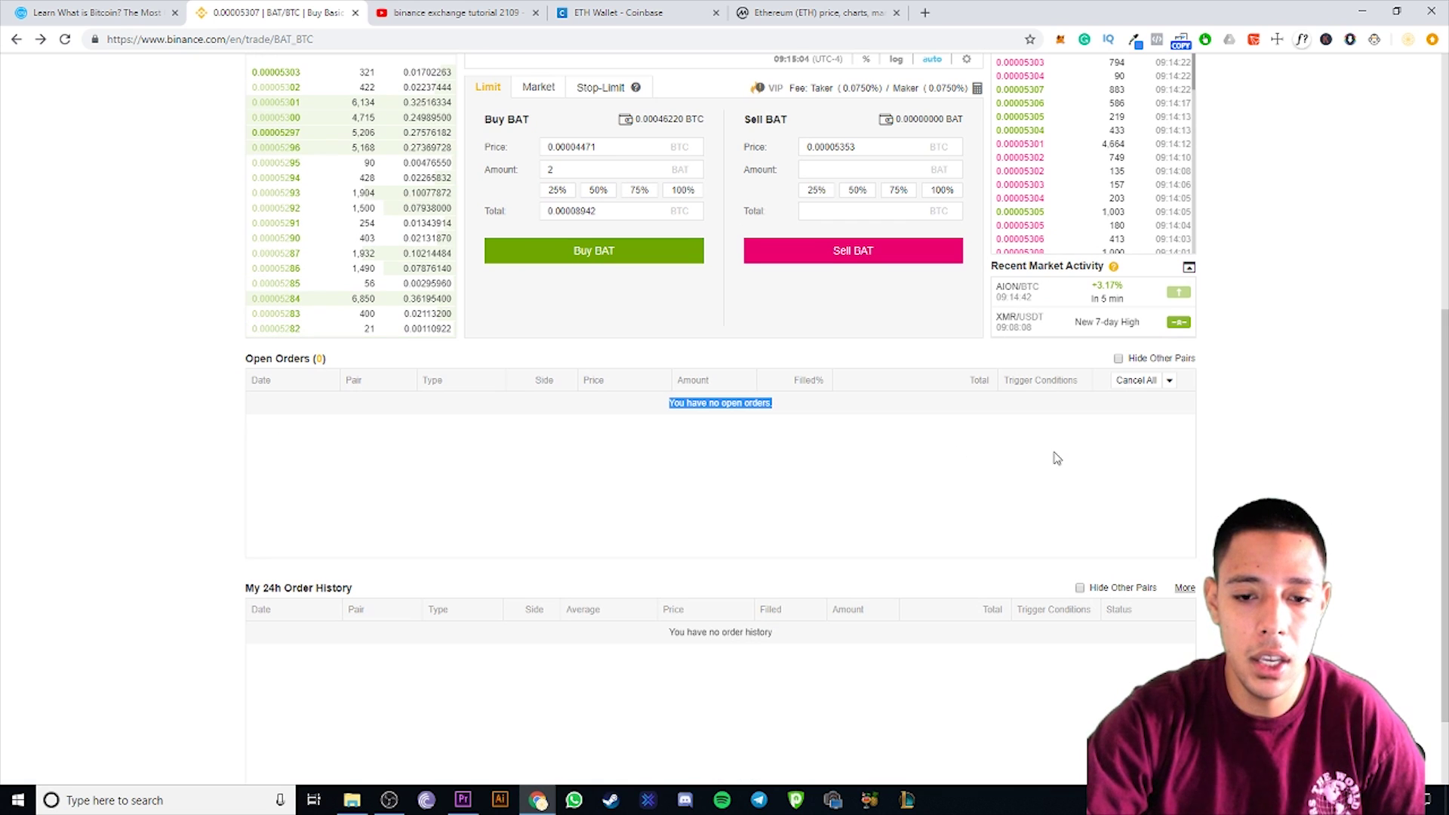
click(1260, 457)
scroll(1075, 300, up, 6)
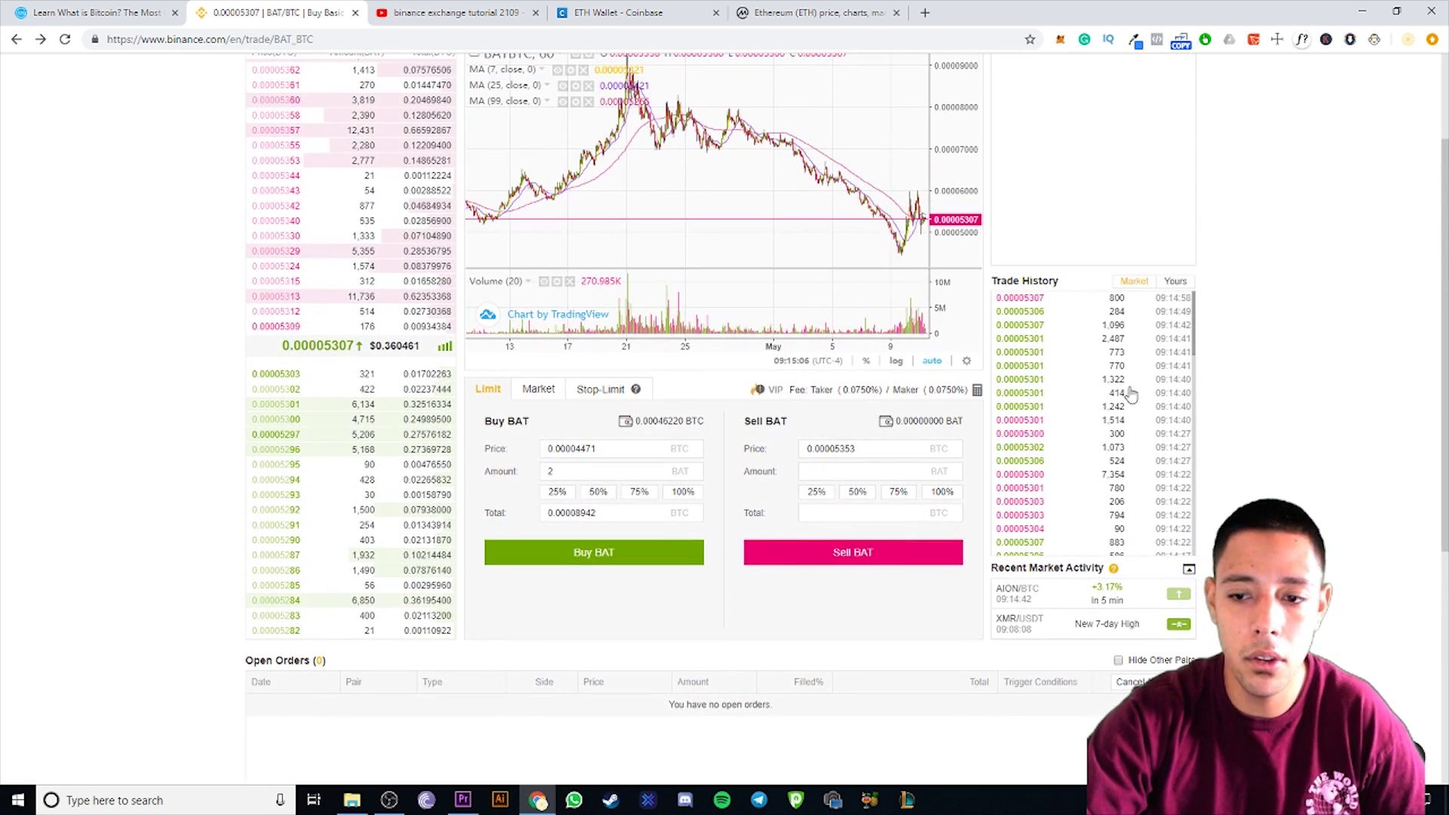
mouse_move(1067, 83)
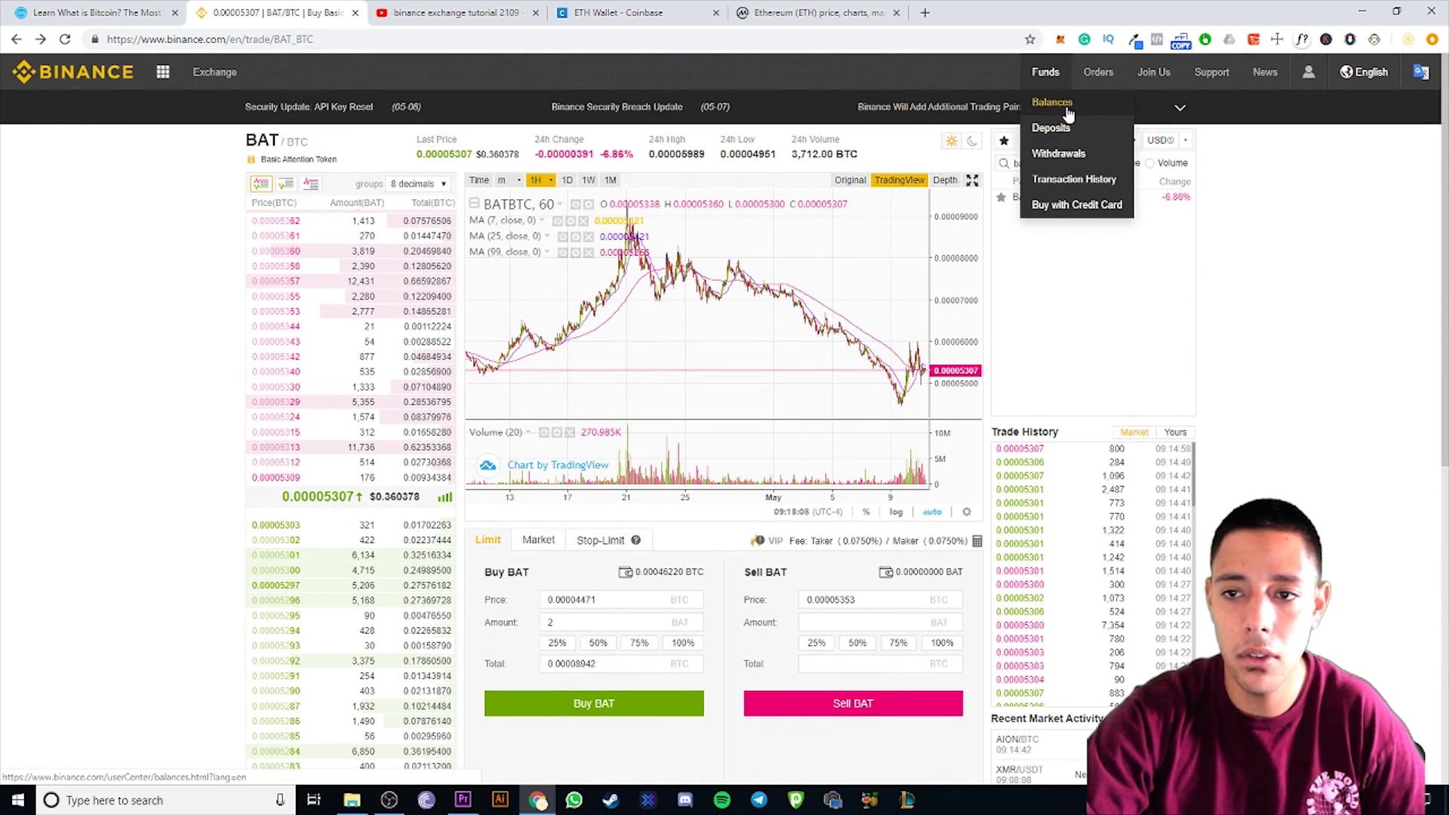
scroll(554, 637, down, 4)
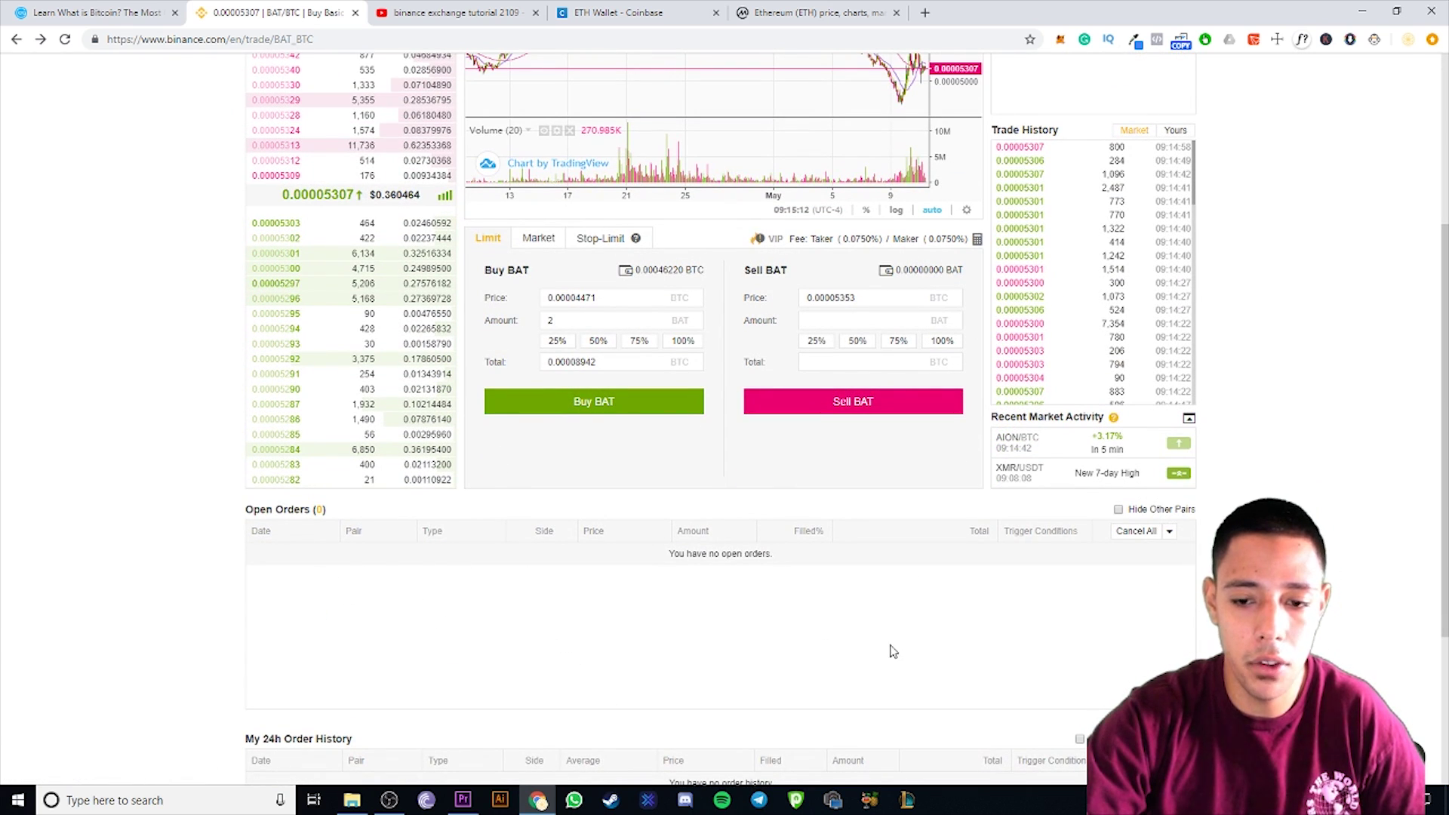
scroll(802, 558, up, 3)
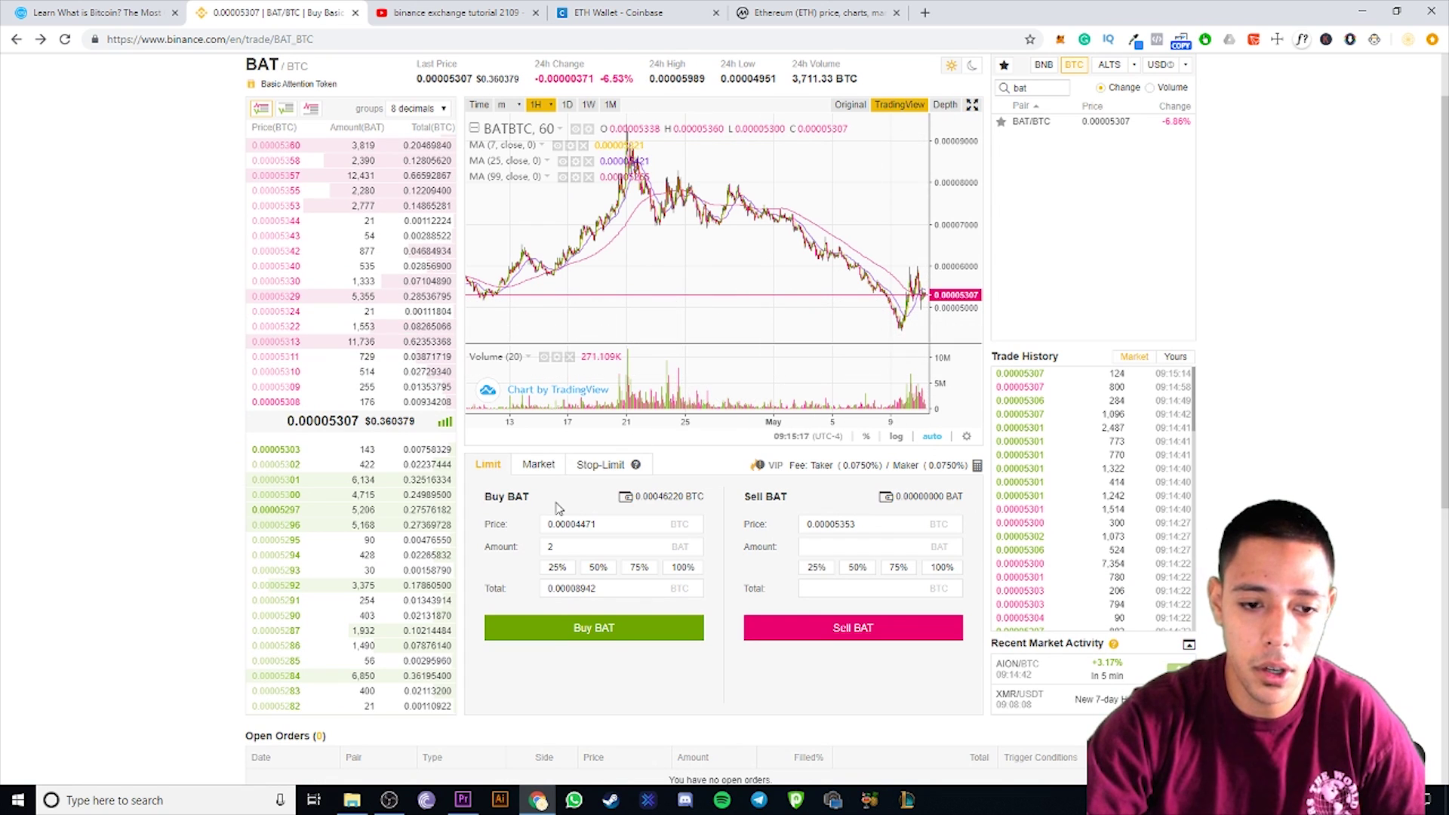
scroll(774, 636, down, 1)
scroll(773, 636, down, 2)
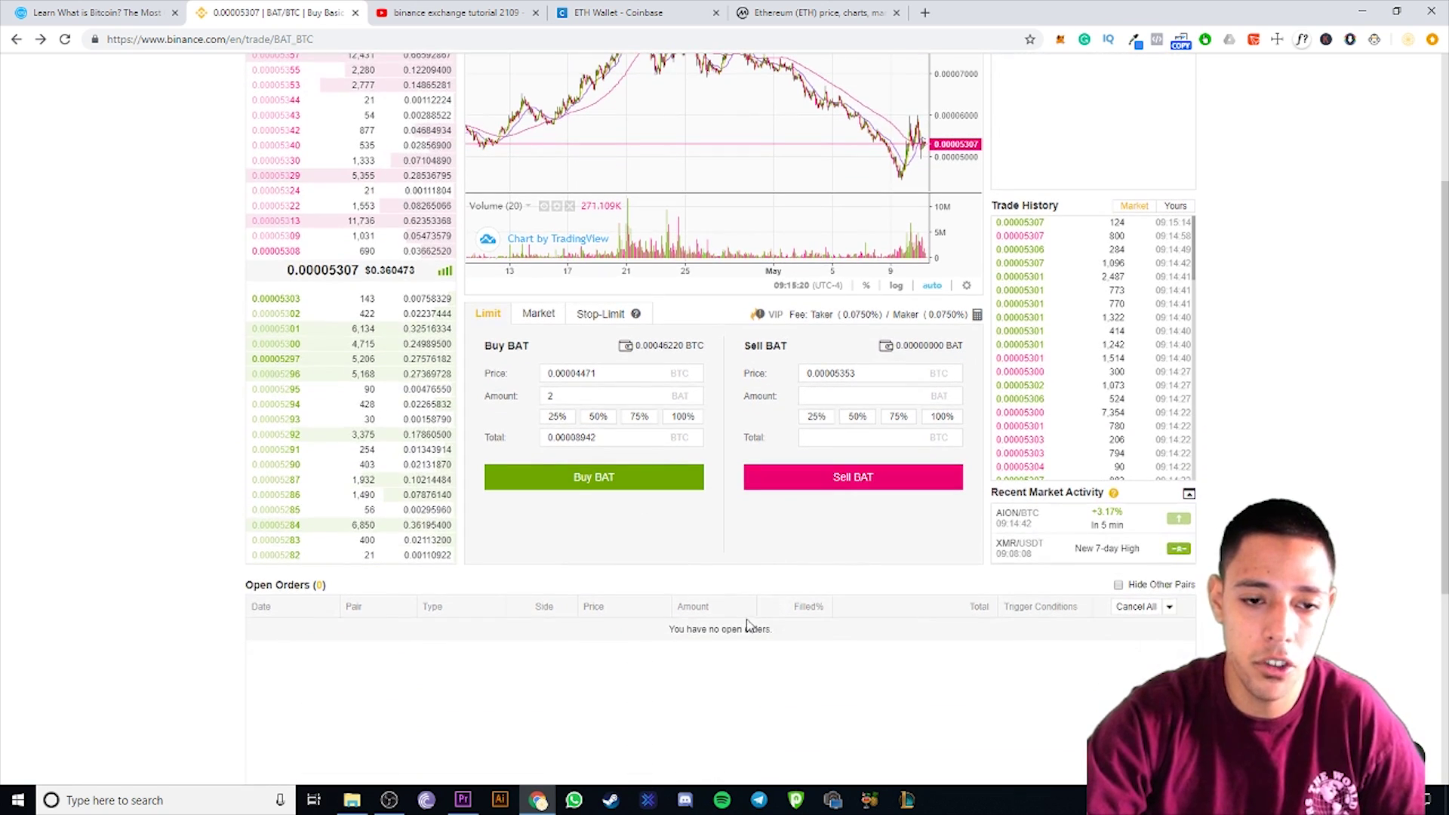
scroll(765, 594, up, 2)
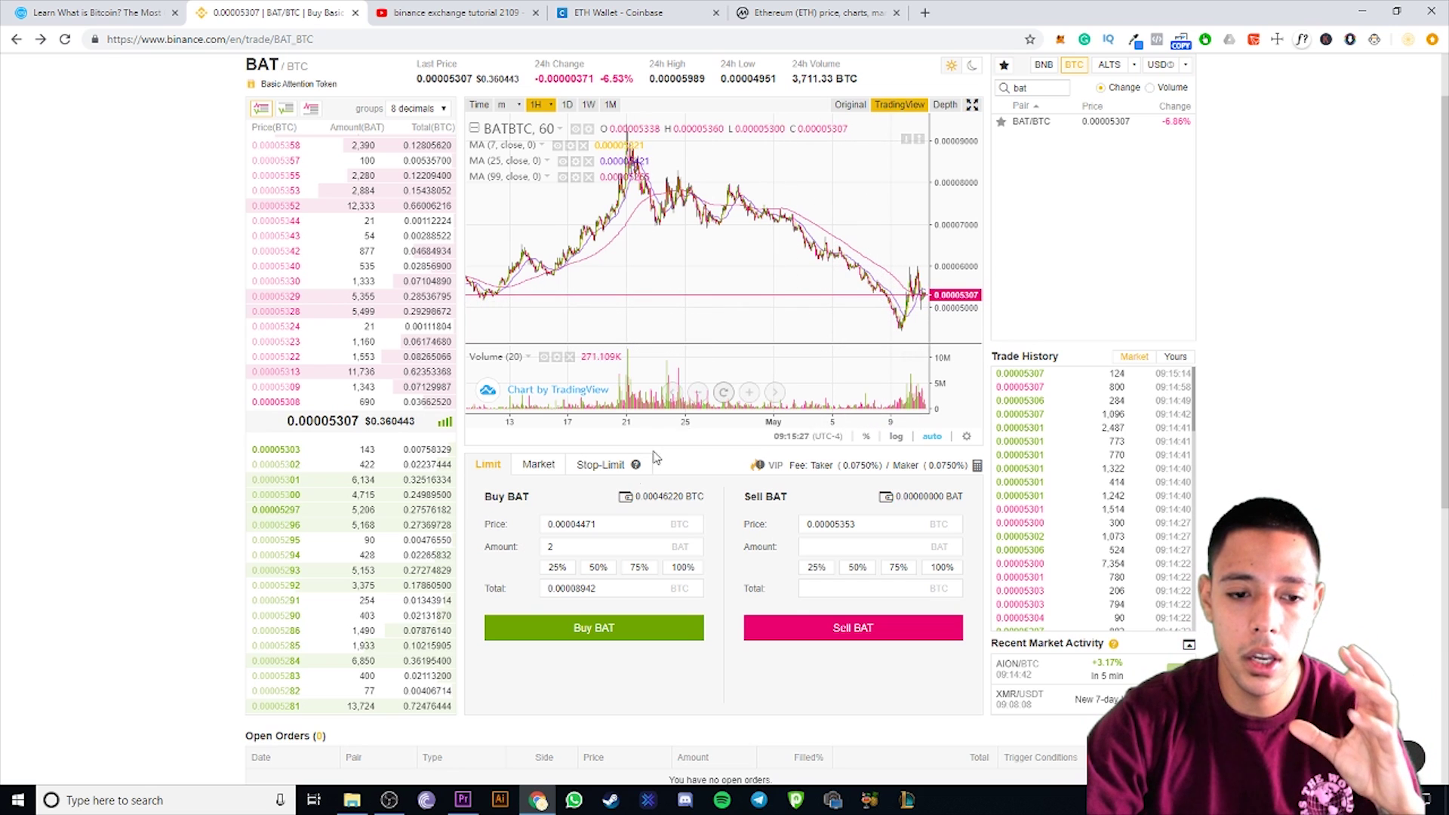
Change the BAT order form to a market order and enter a buy amount of 100 BAT.
click(547, 466)
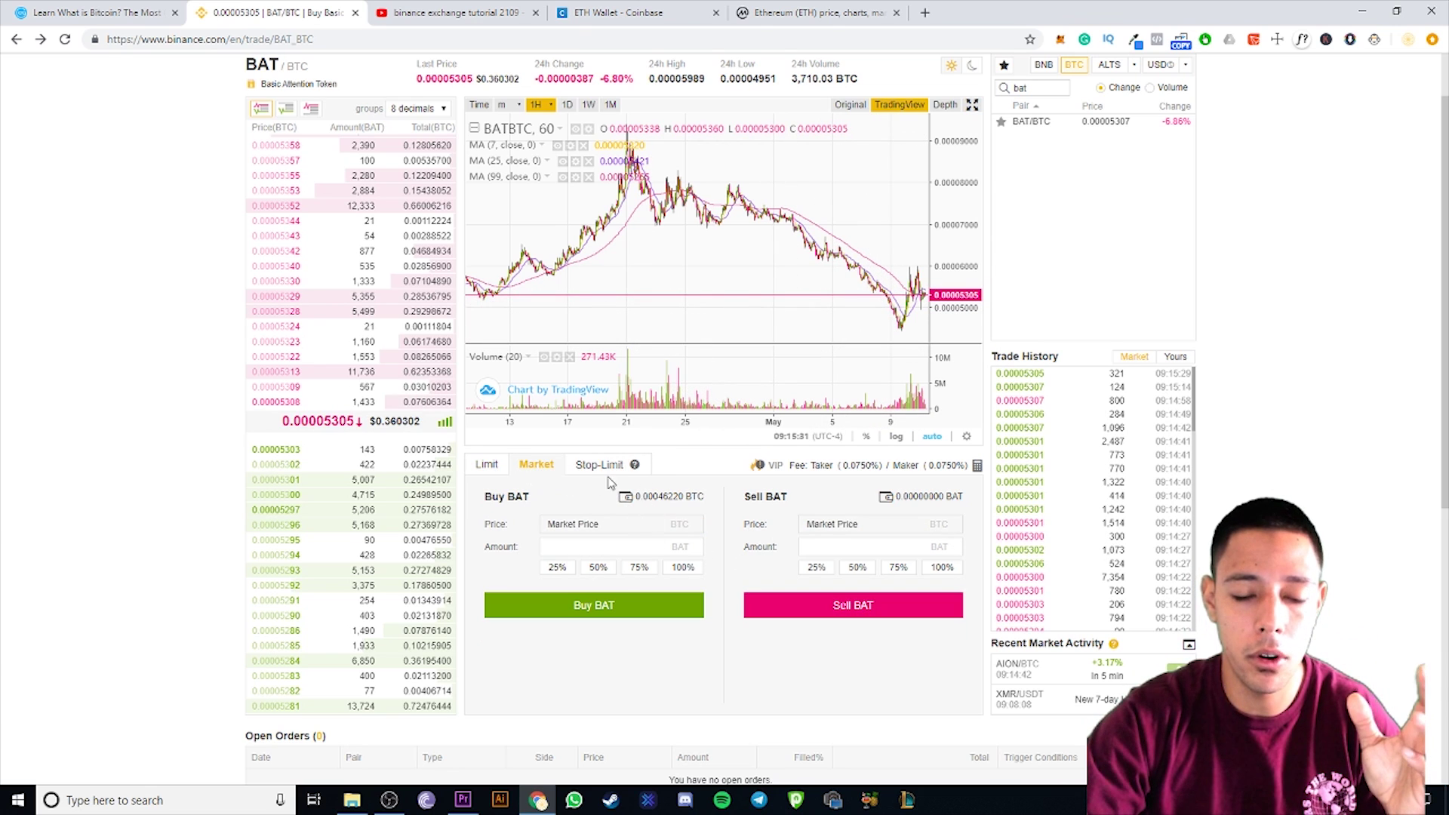
scroll(737, 506, down, 2)
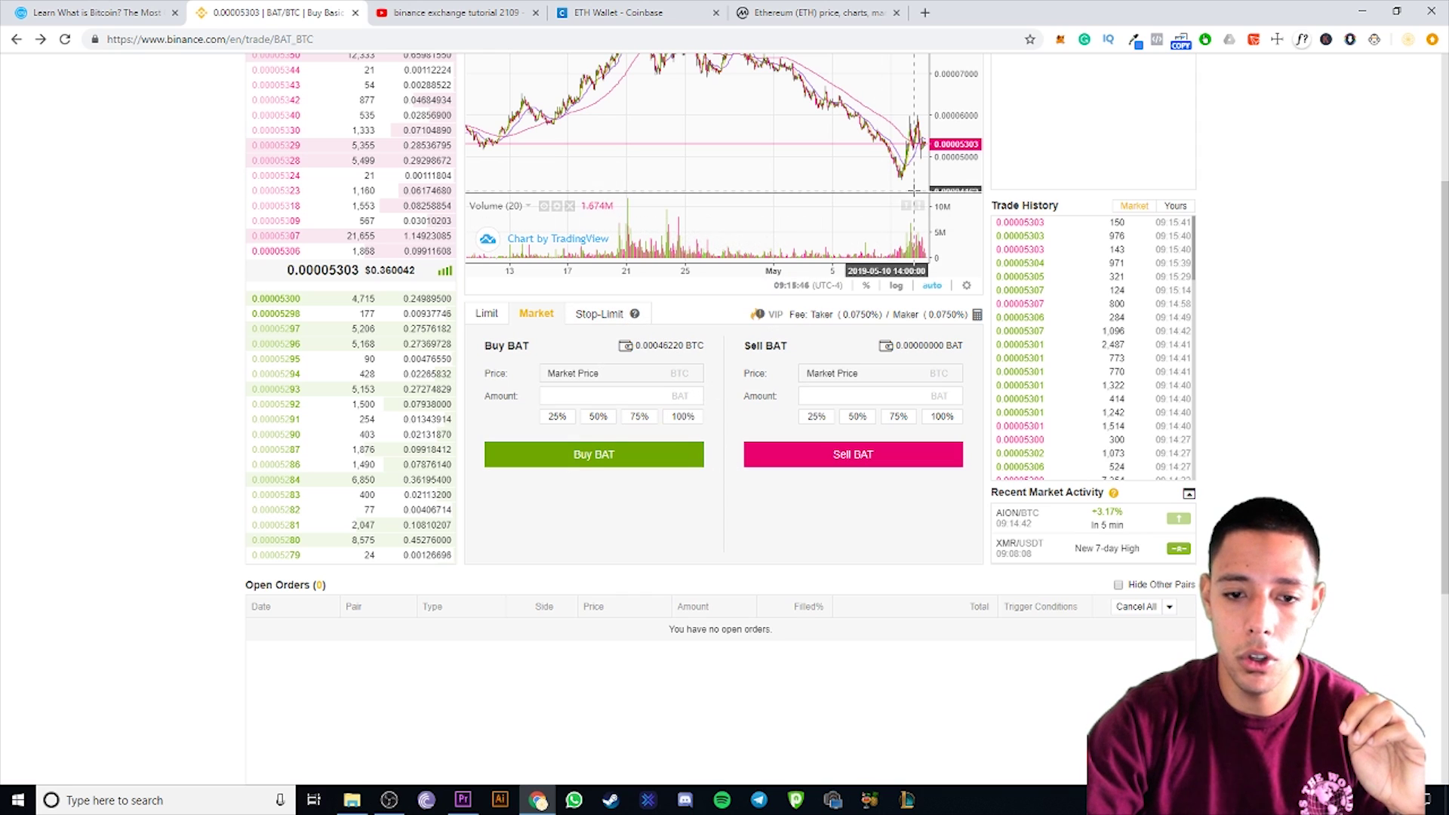
click(618, 391)
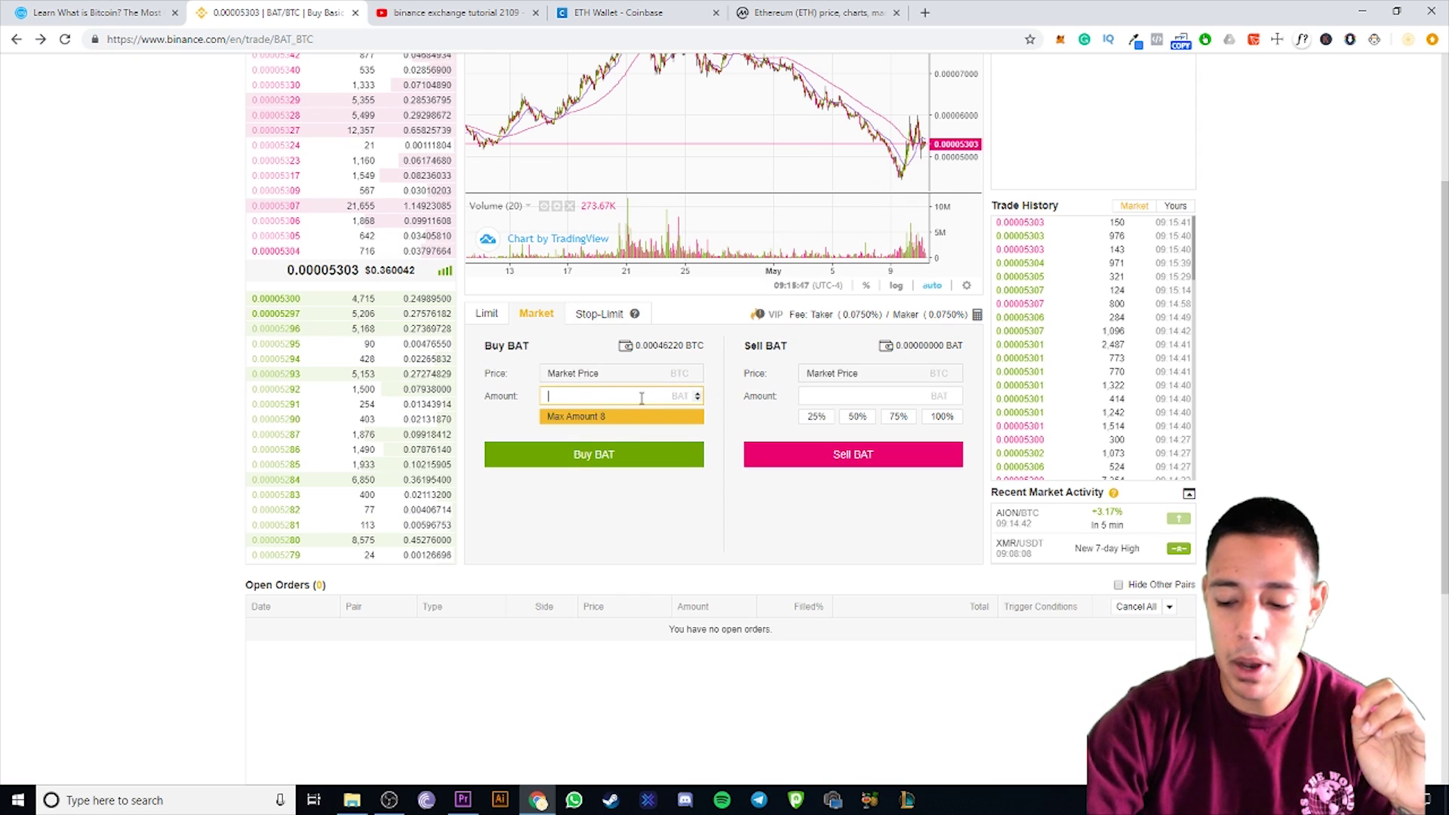
text(100)
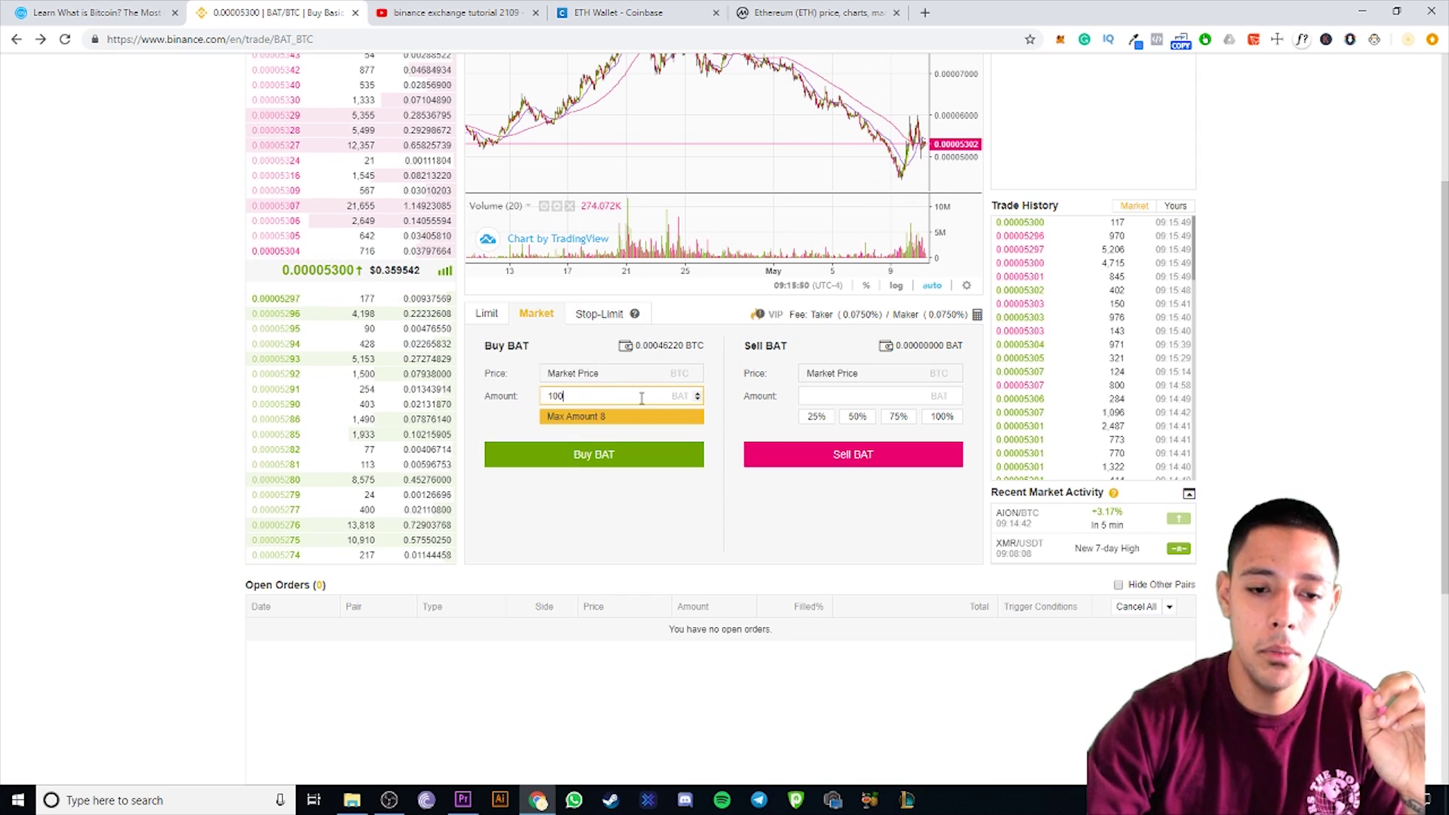
click(626, 514)
scroll(426, 674, down, 2)
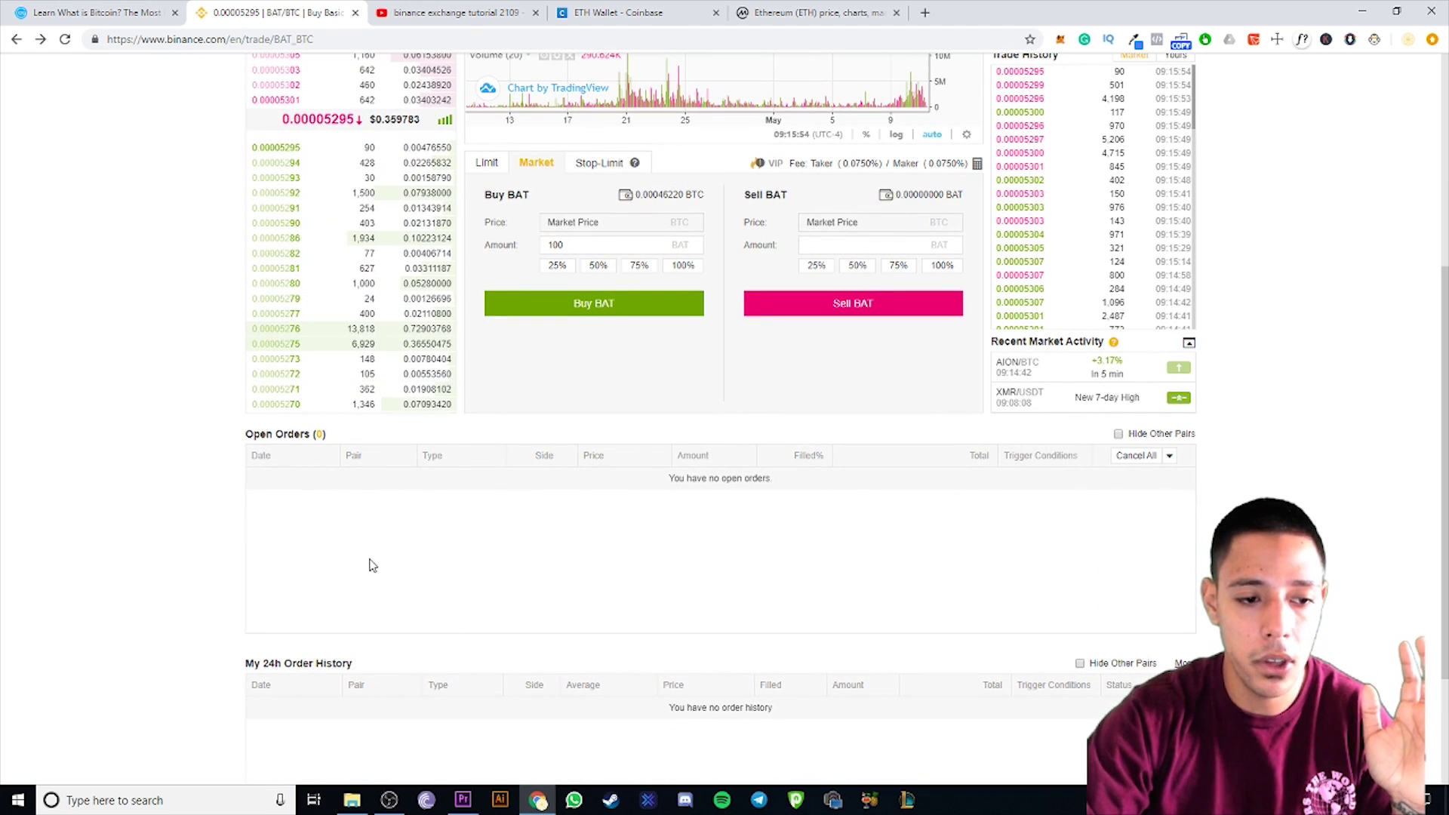
scroll(983, 239, up, 3)
scroll(983, 238, up, 3)
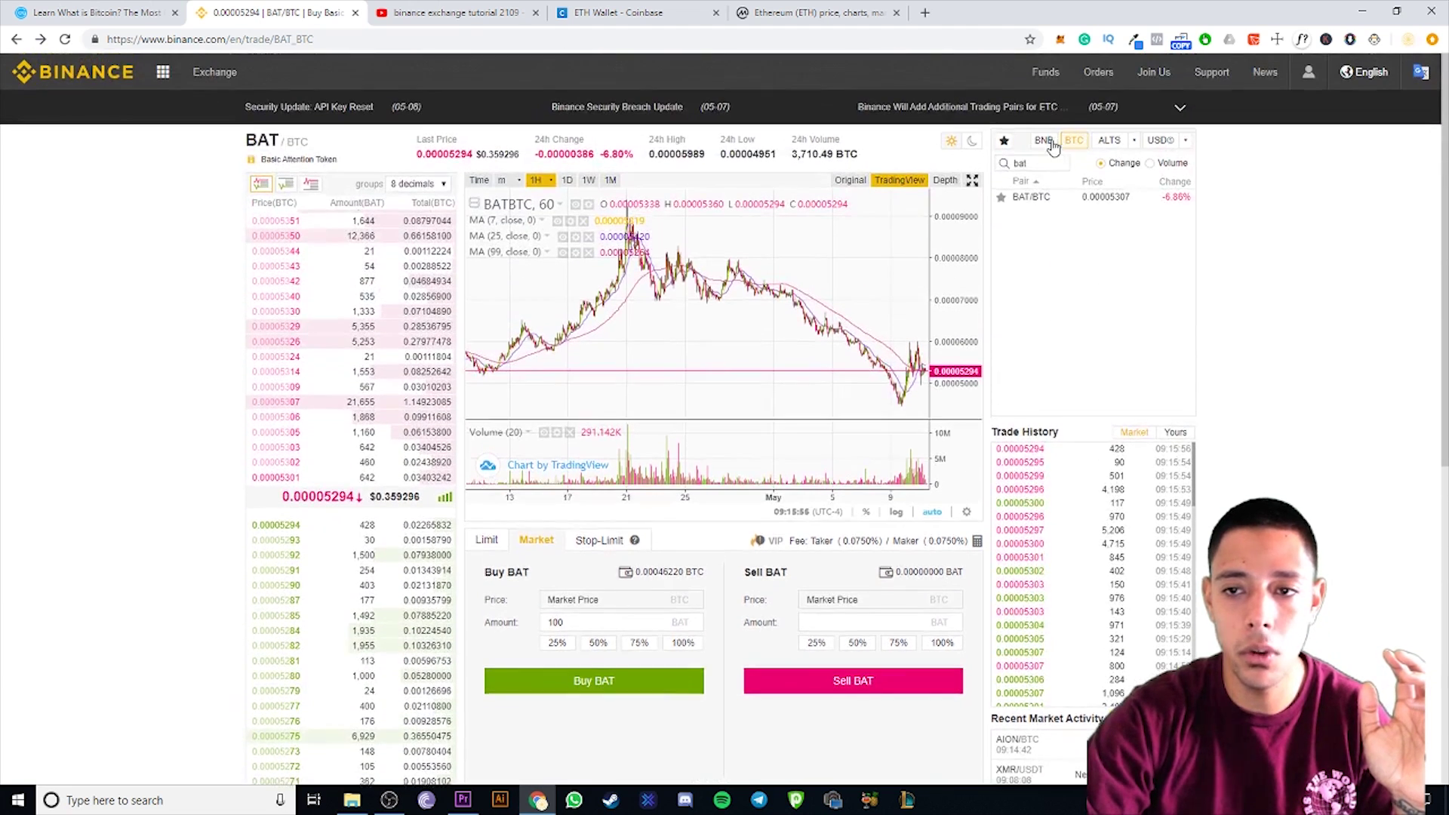
mouse_move(1060, 83)
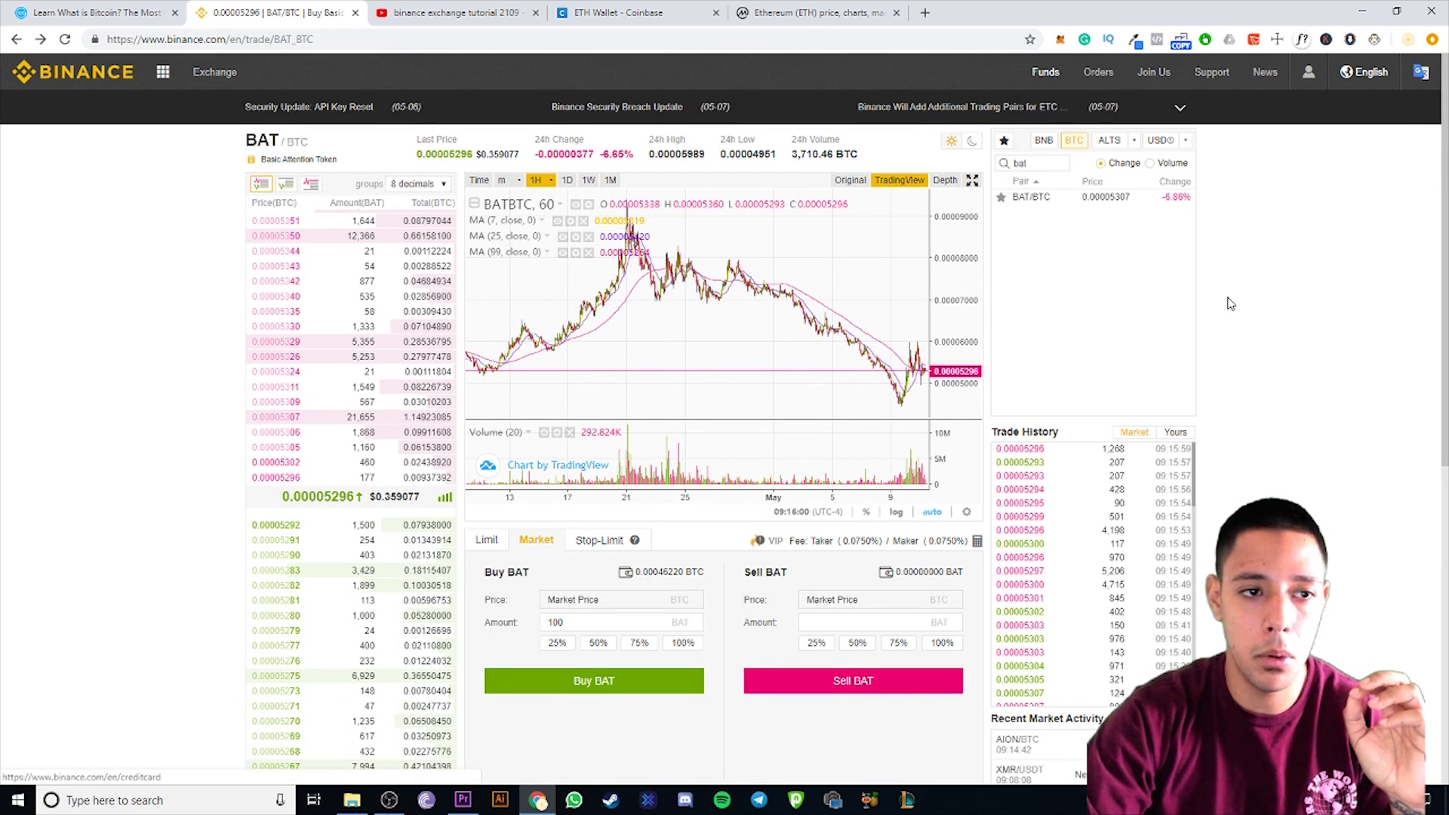
Change the order type to Stop-Limit and look over its stop, limit and amount fields for BAT.
scroll(1284, 307, down, 3)
click(610, 319)
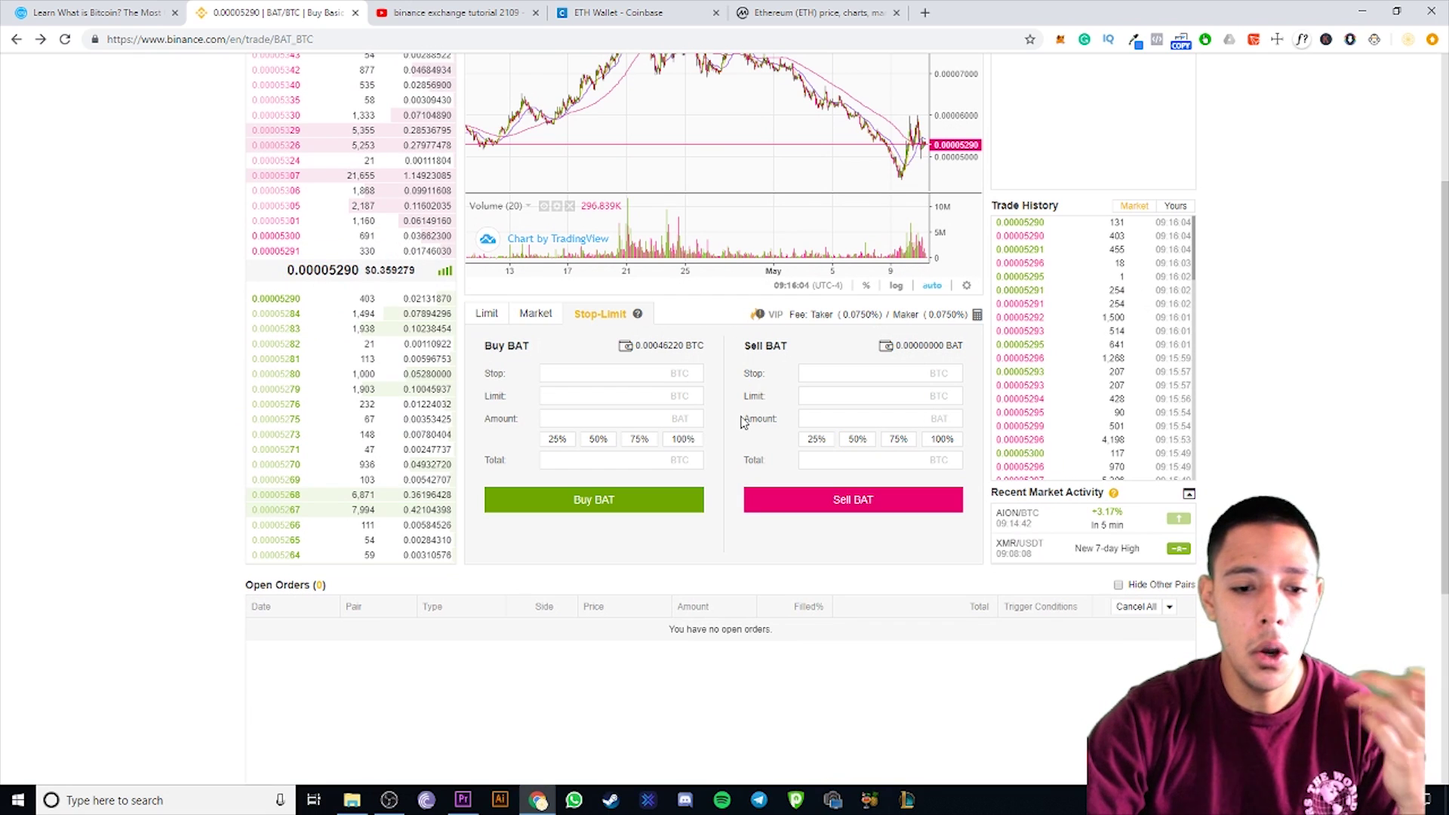
scroll(701, 574, down, 3)
scroll(694, 557, up, 2)
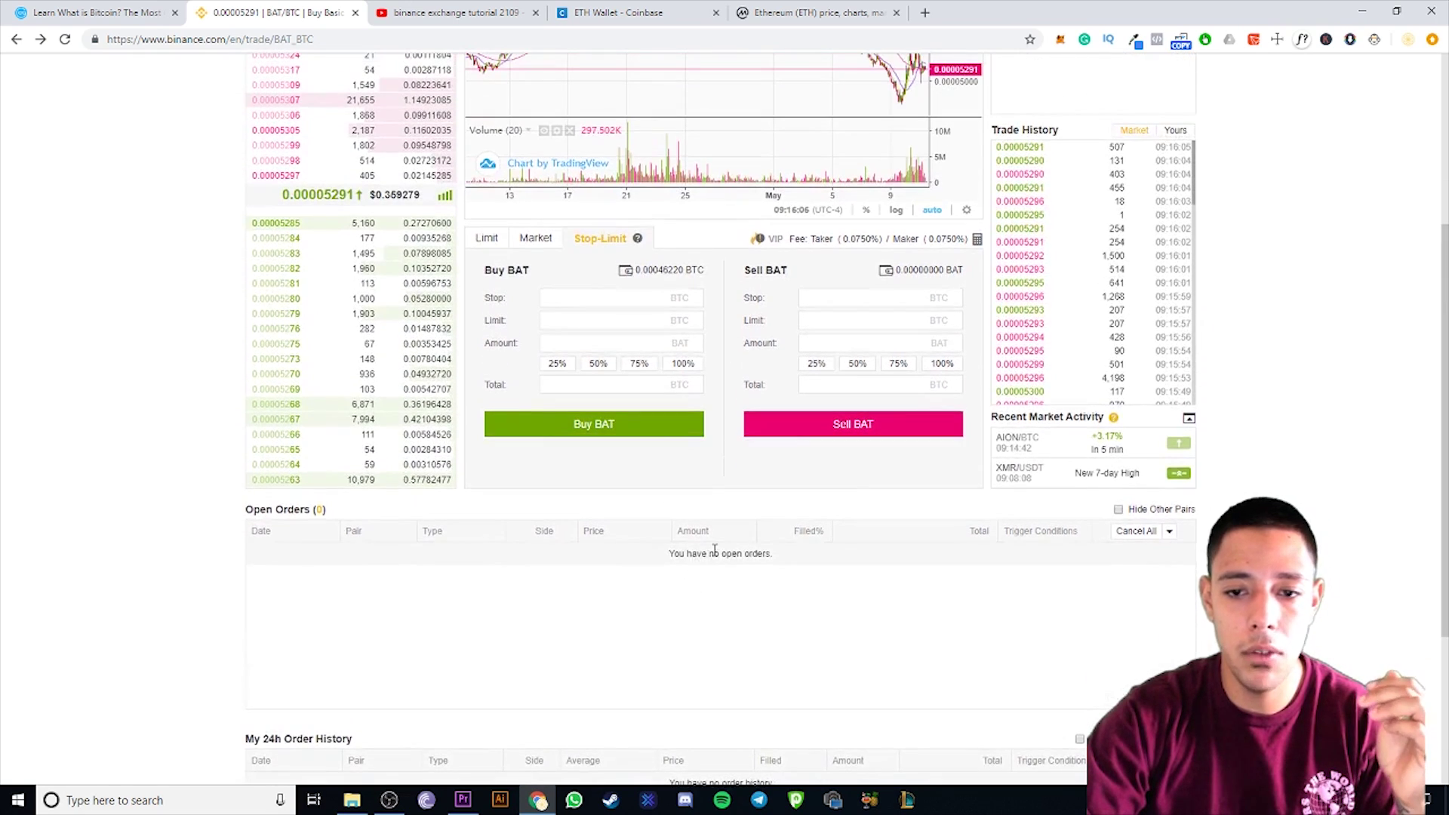
scroll(841, 555, up, 2)
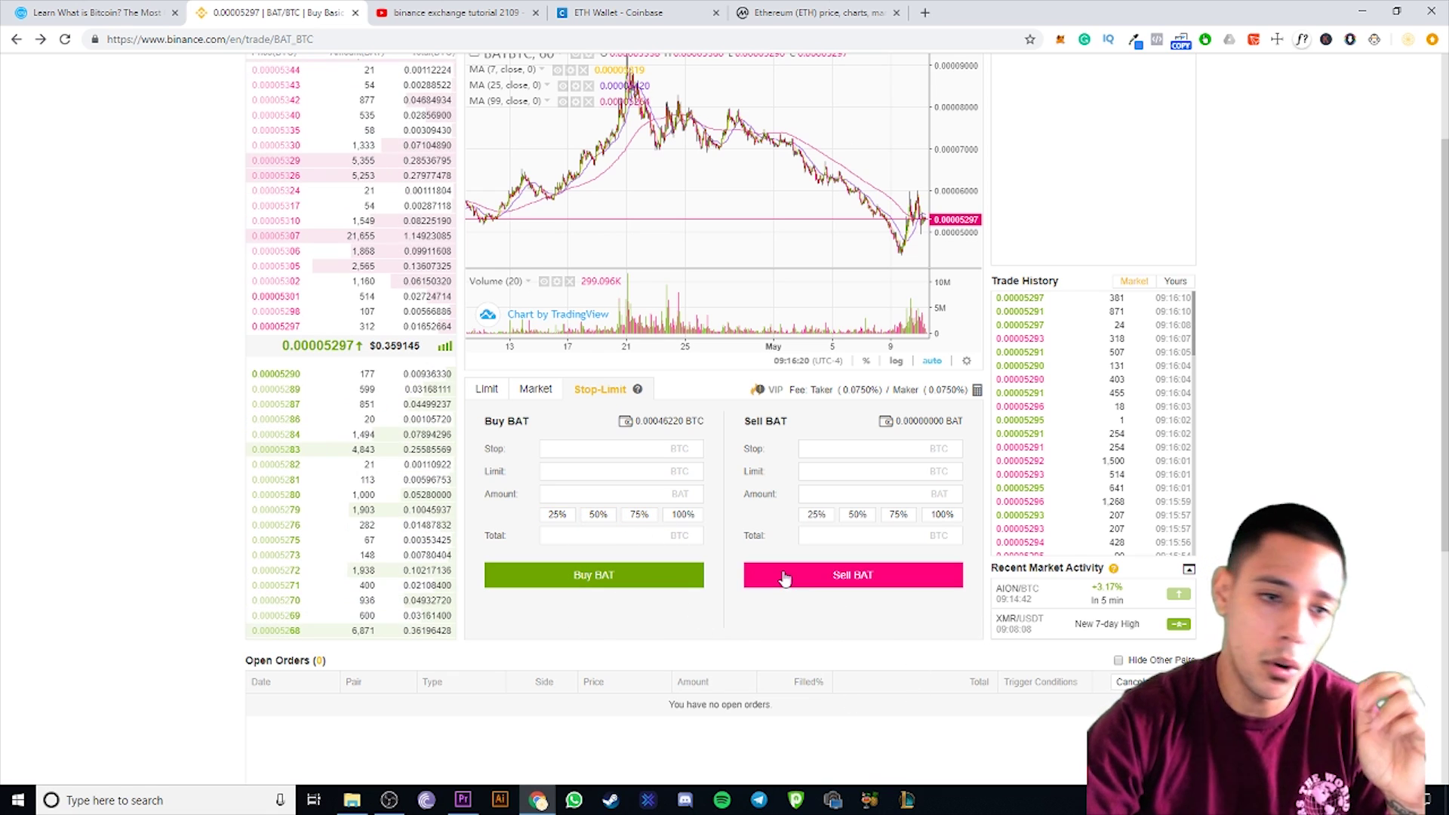
scroll(784, 577, up, 2)
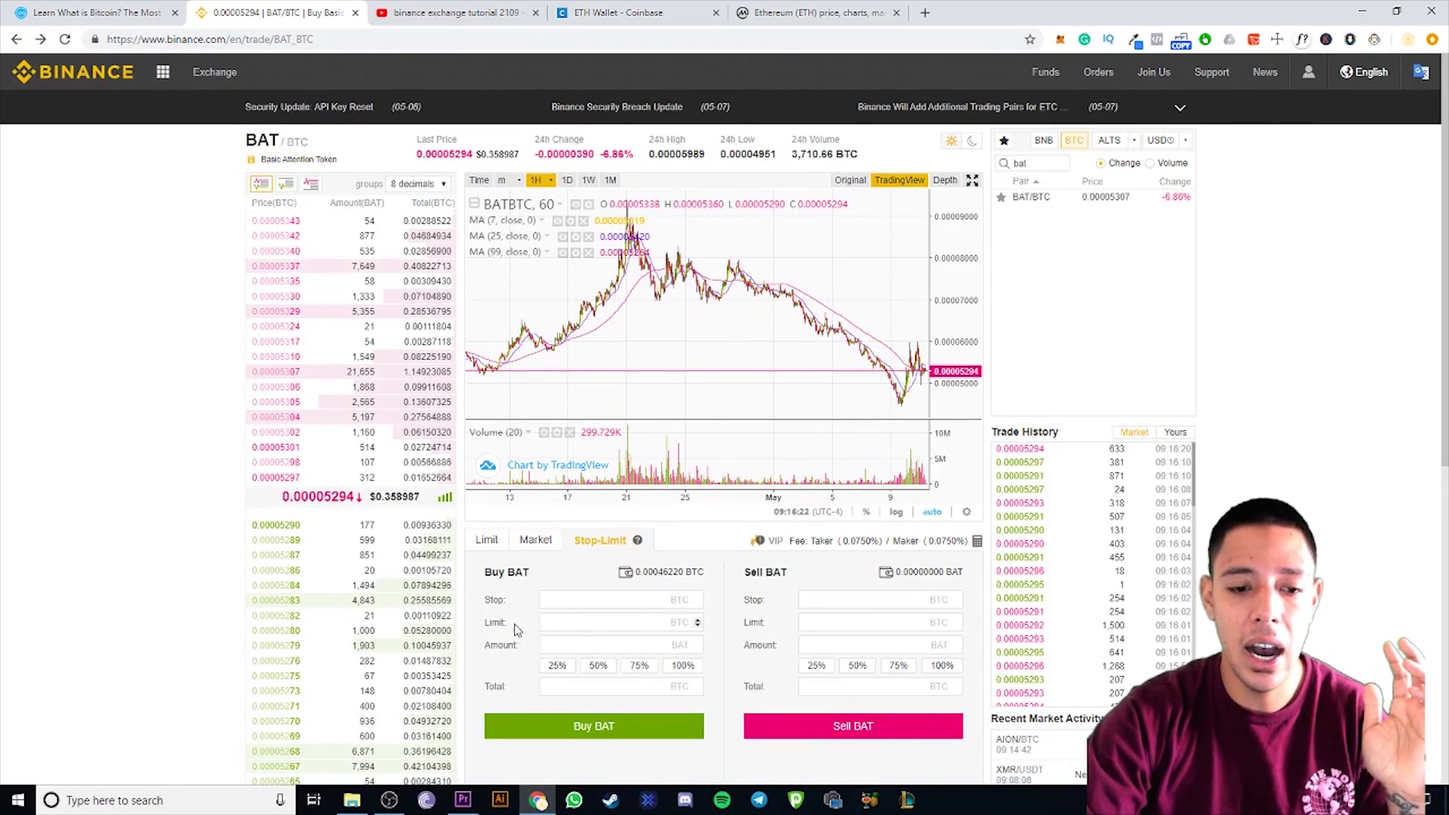
scroll(561, 600, down, 1)
scroll(562, 600, down, 1)
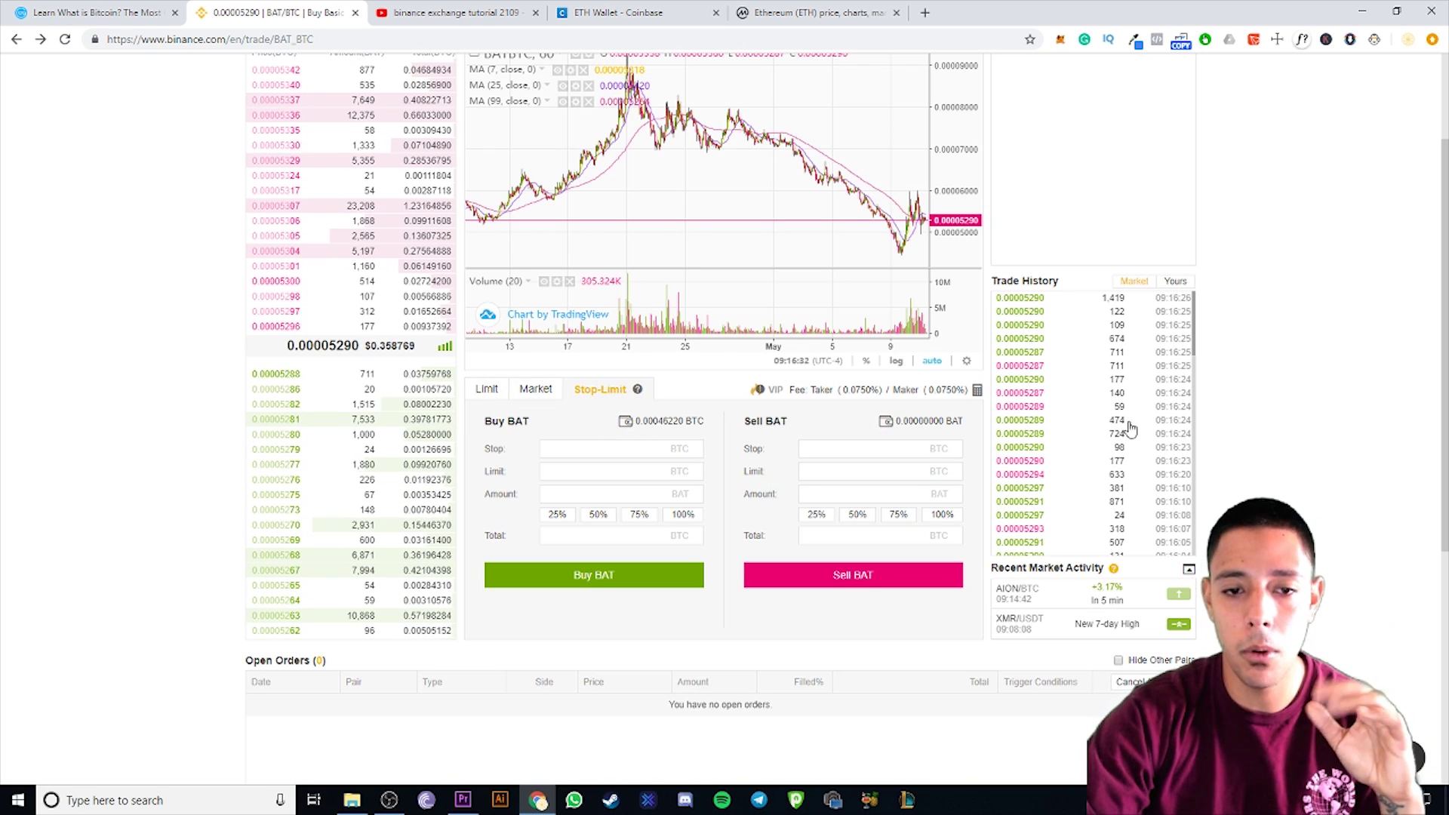
scroll(1428, 389, up, 2)
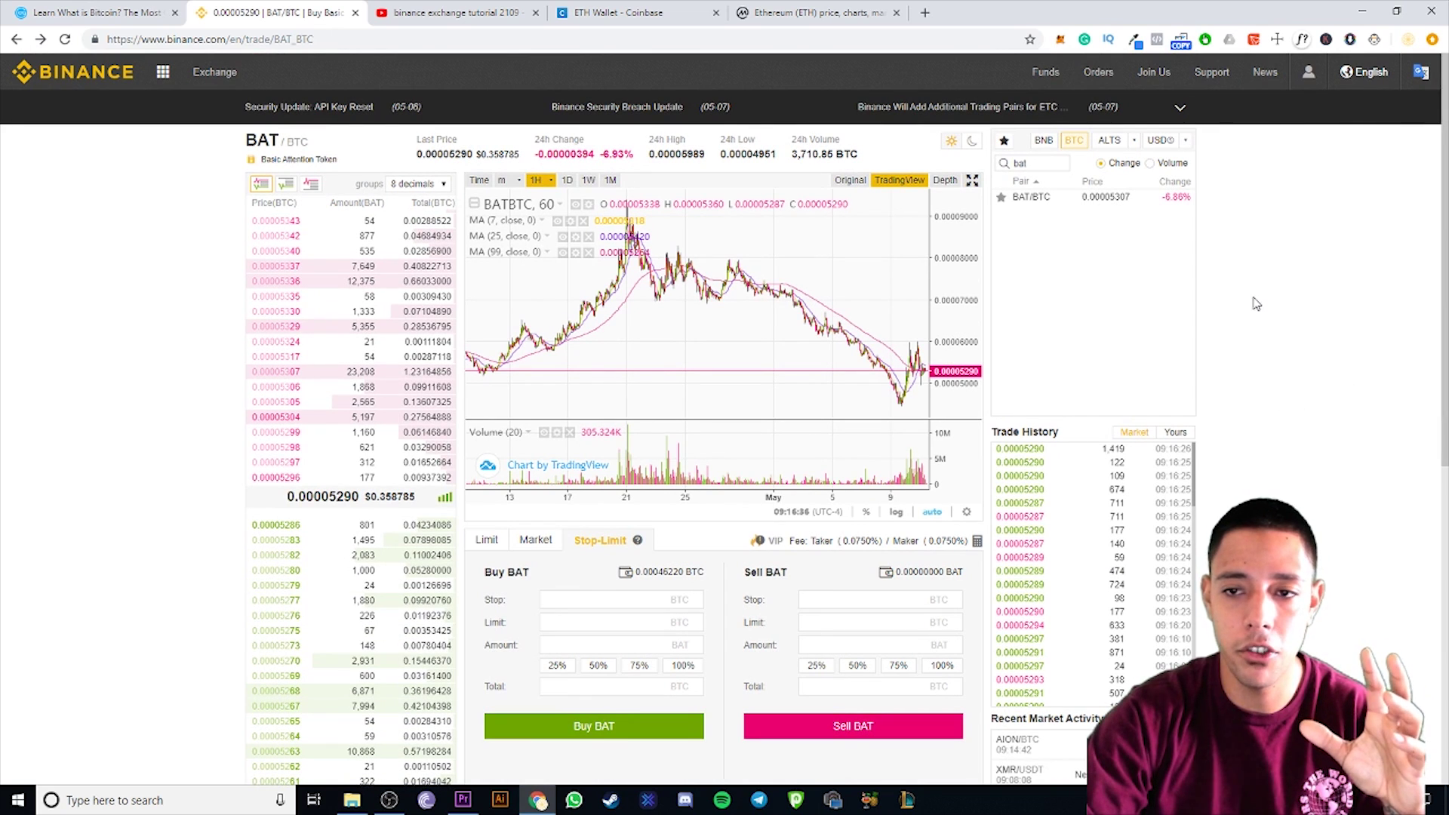
Open the account balances and hide the small balances in the coin list.
mouse_move(1045, 72)
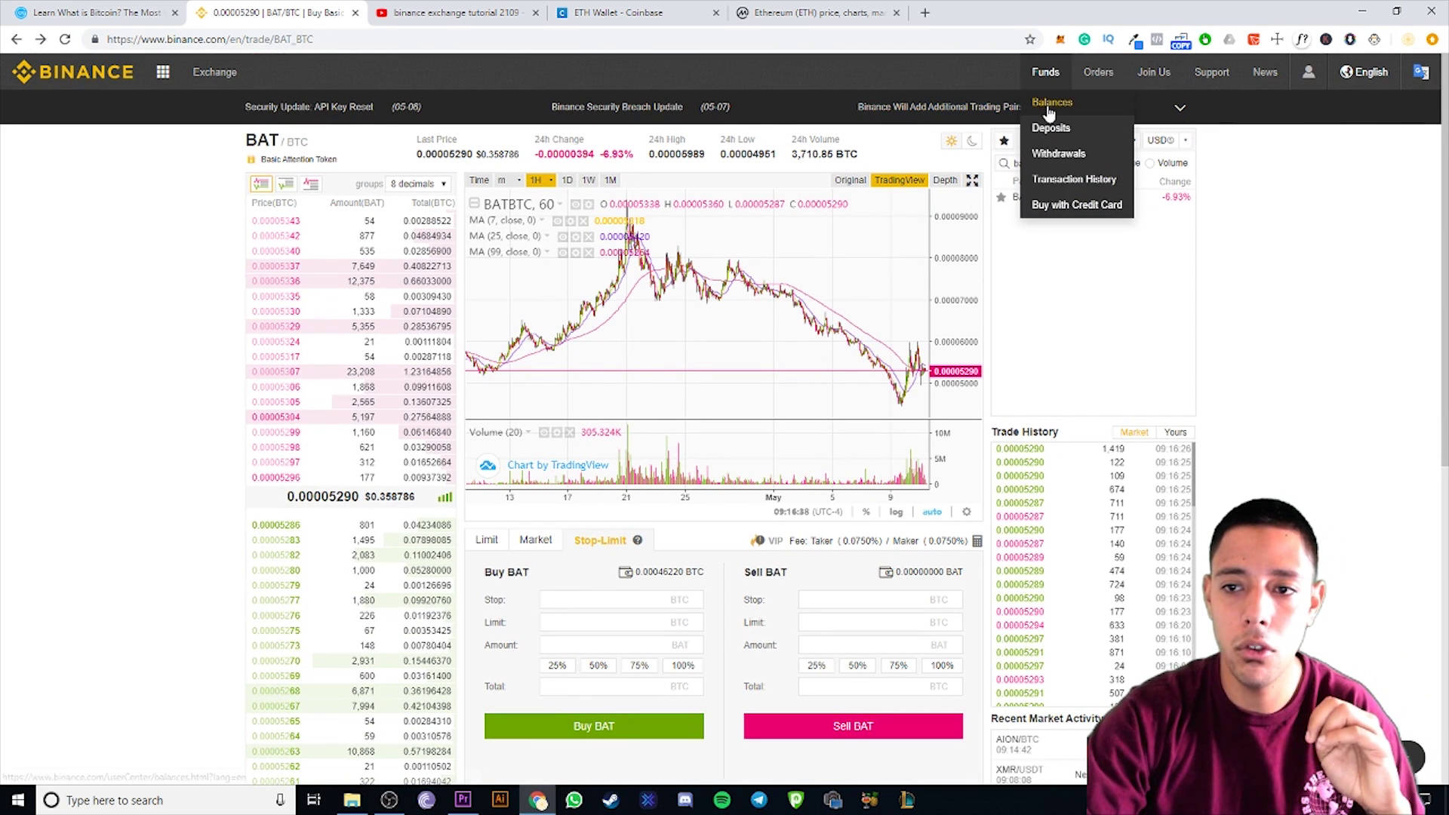
click(1050, 105)
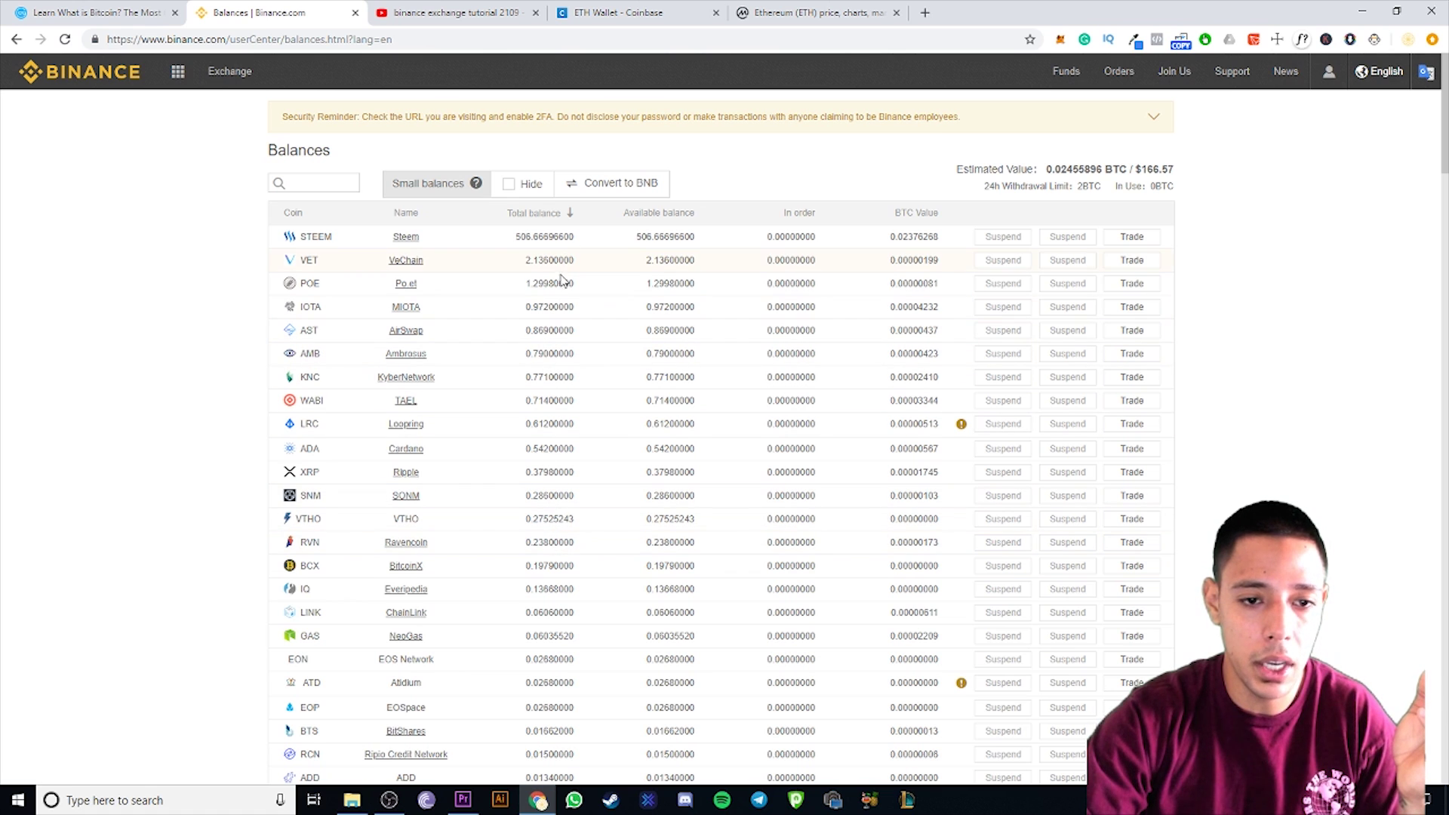
scroll(598, 468, down, 5)
scroll(621, 556, up, 5)
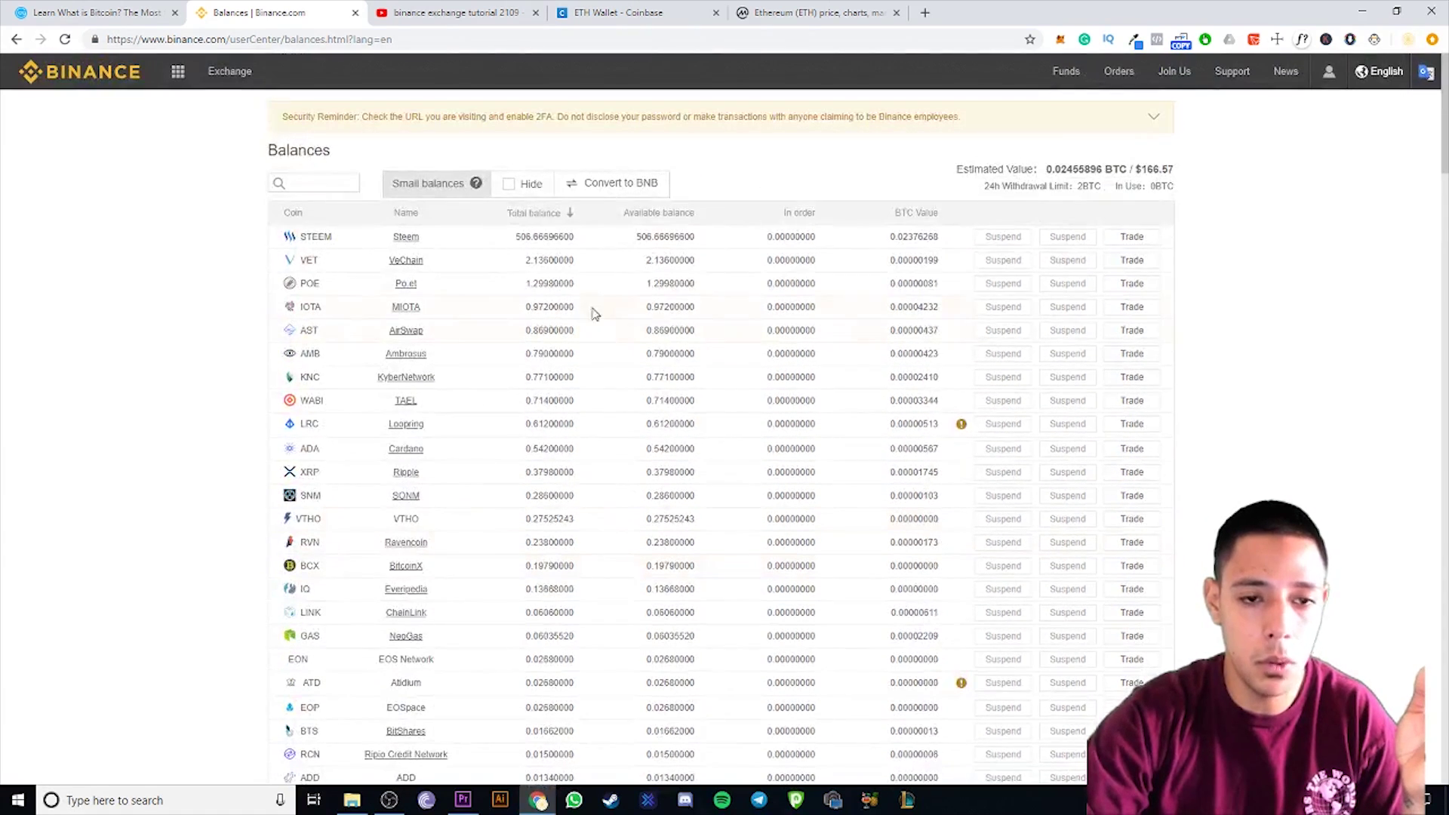
click(511, 184)
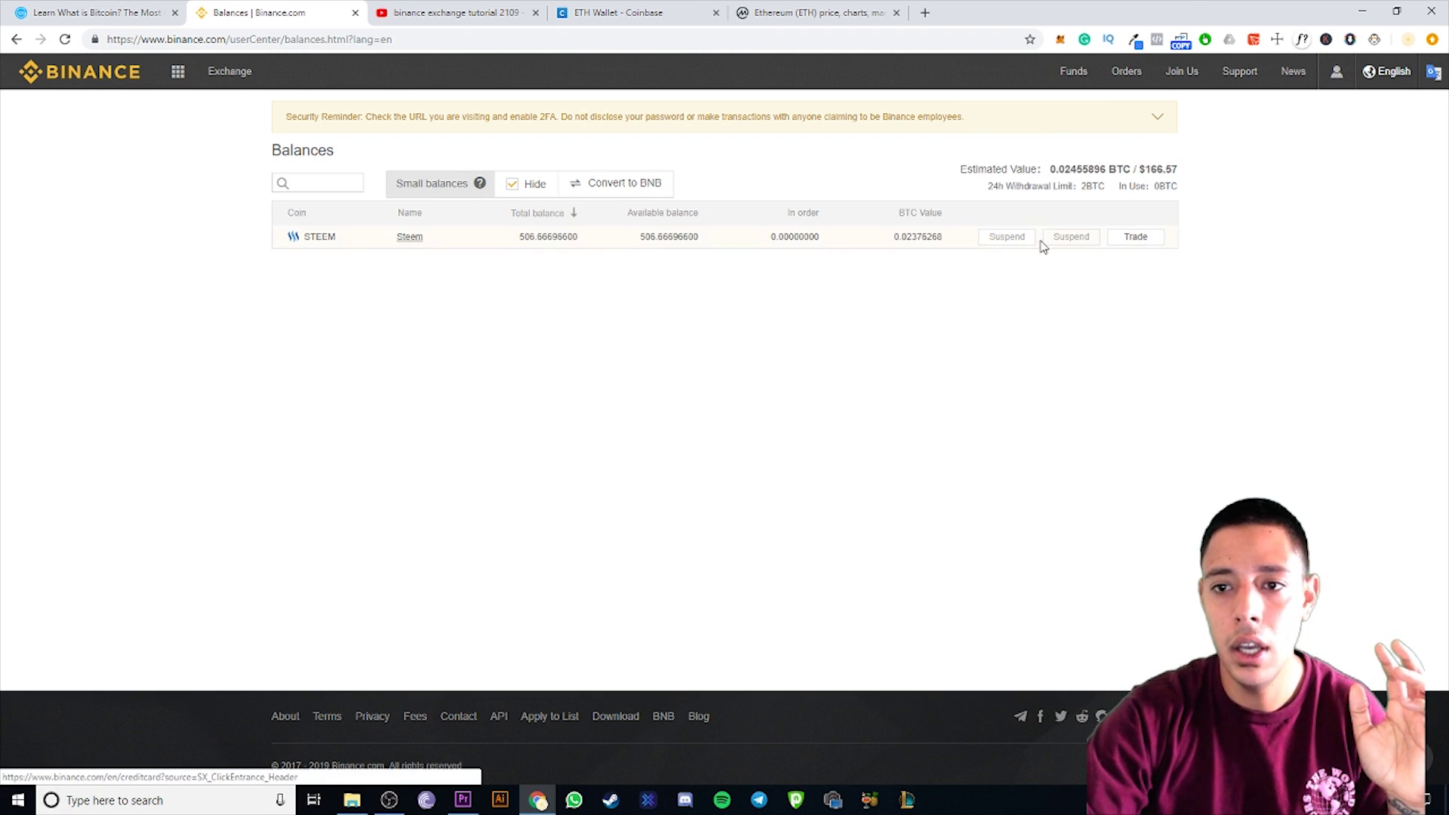
Open the deposits page for Ethereum and close the YouTube page about the Binance exchange tutorial.
mouse_move(1071, 76)
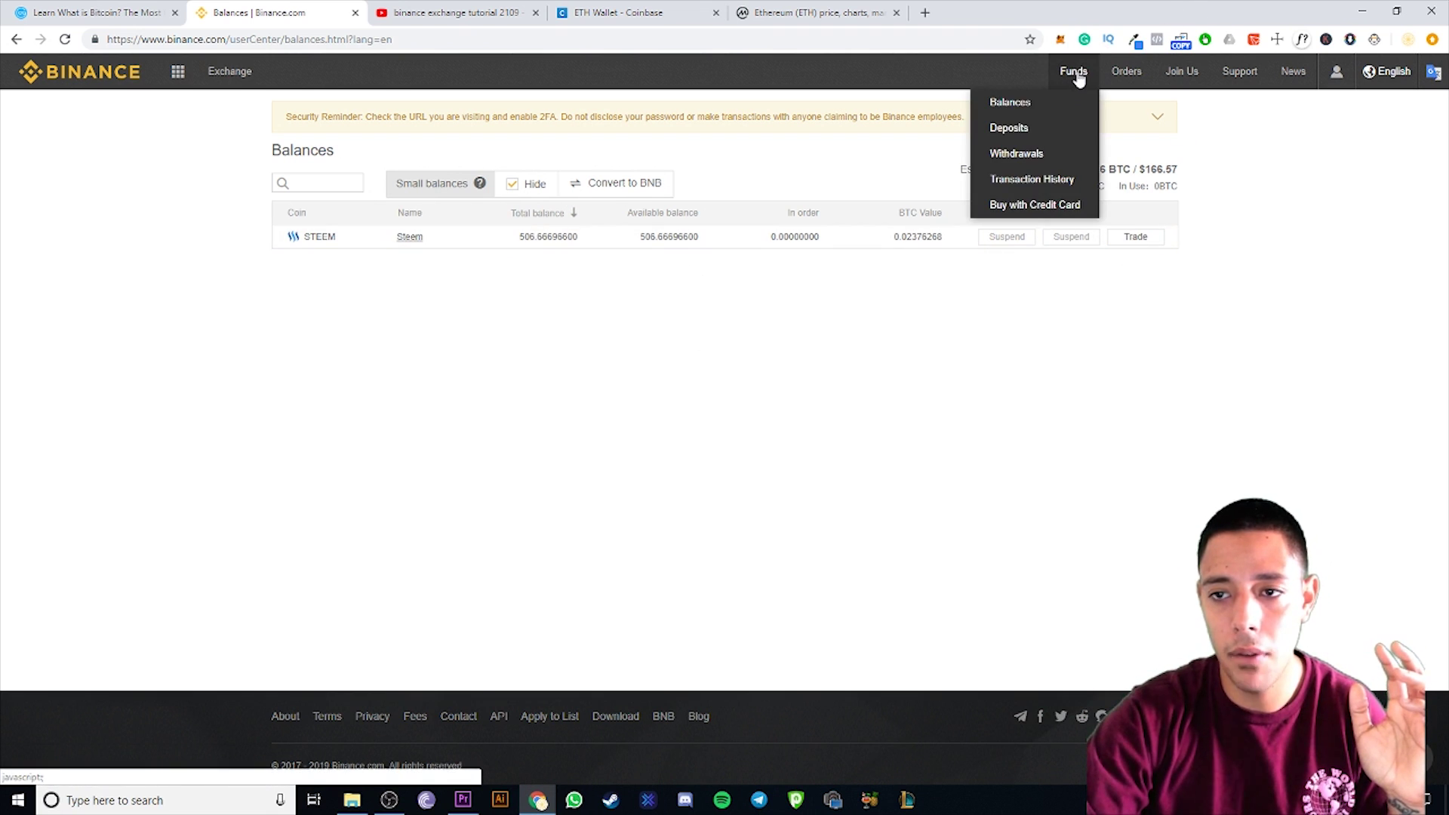
click(1022, 133)
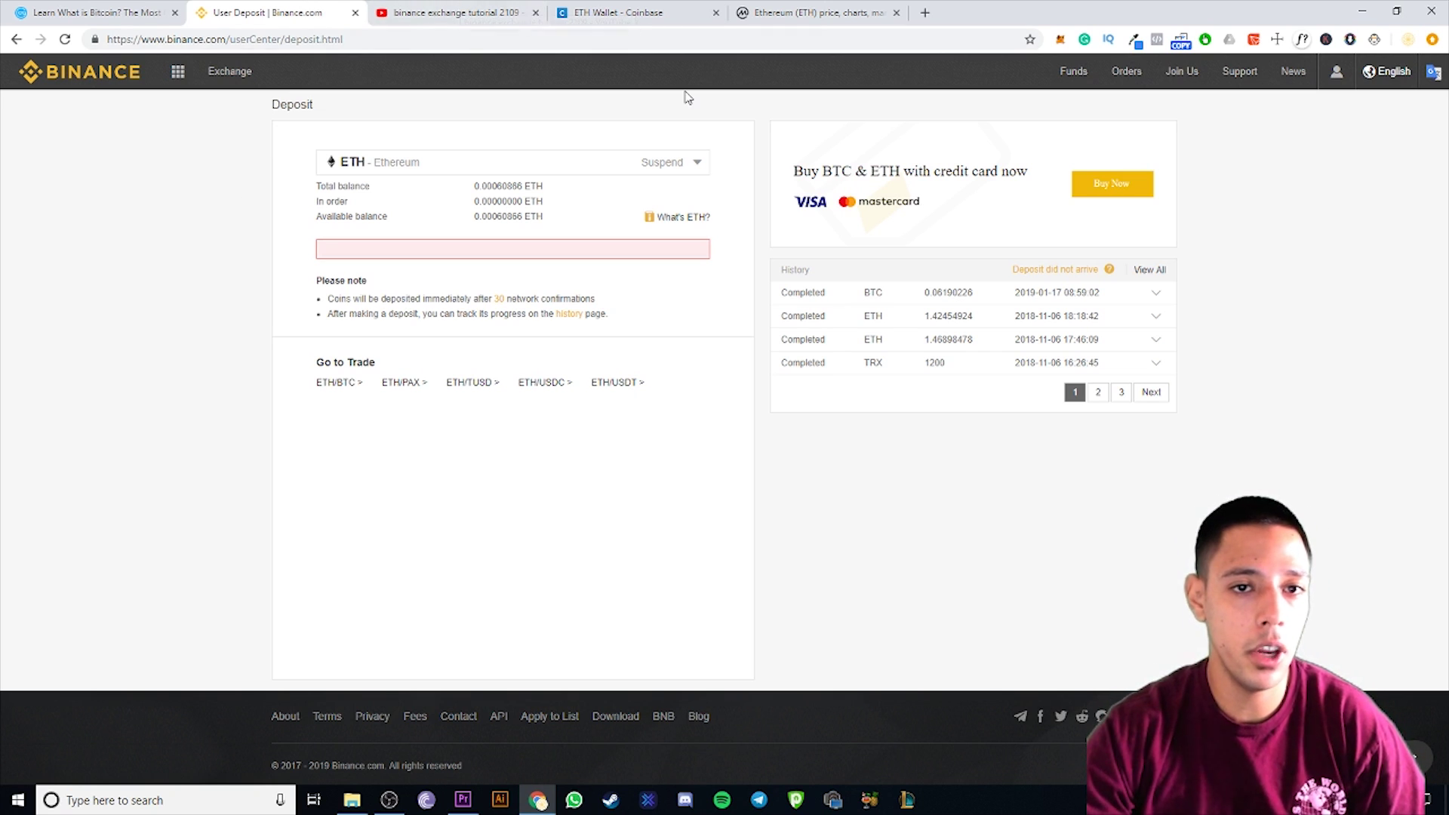
click(536, 13)
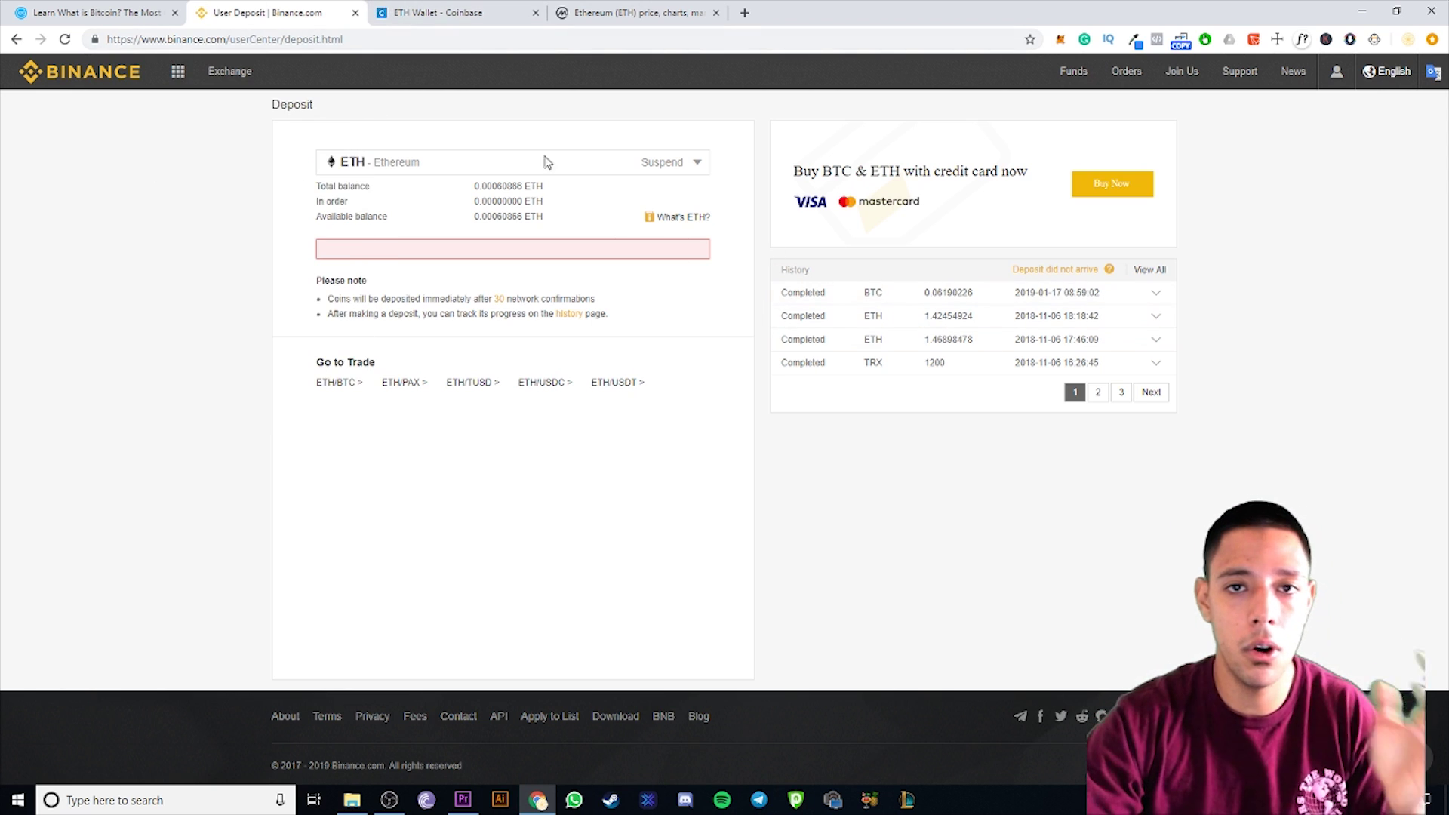
Switch to Coinbase, dismiss the Receive Ethereum dialog and open the send form for the ETH wallet.
click(456, 12)
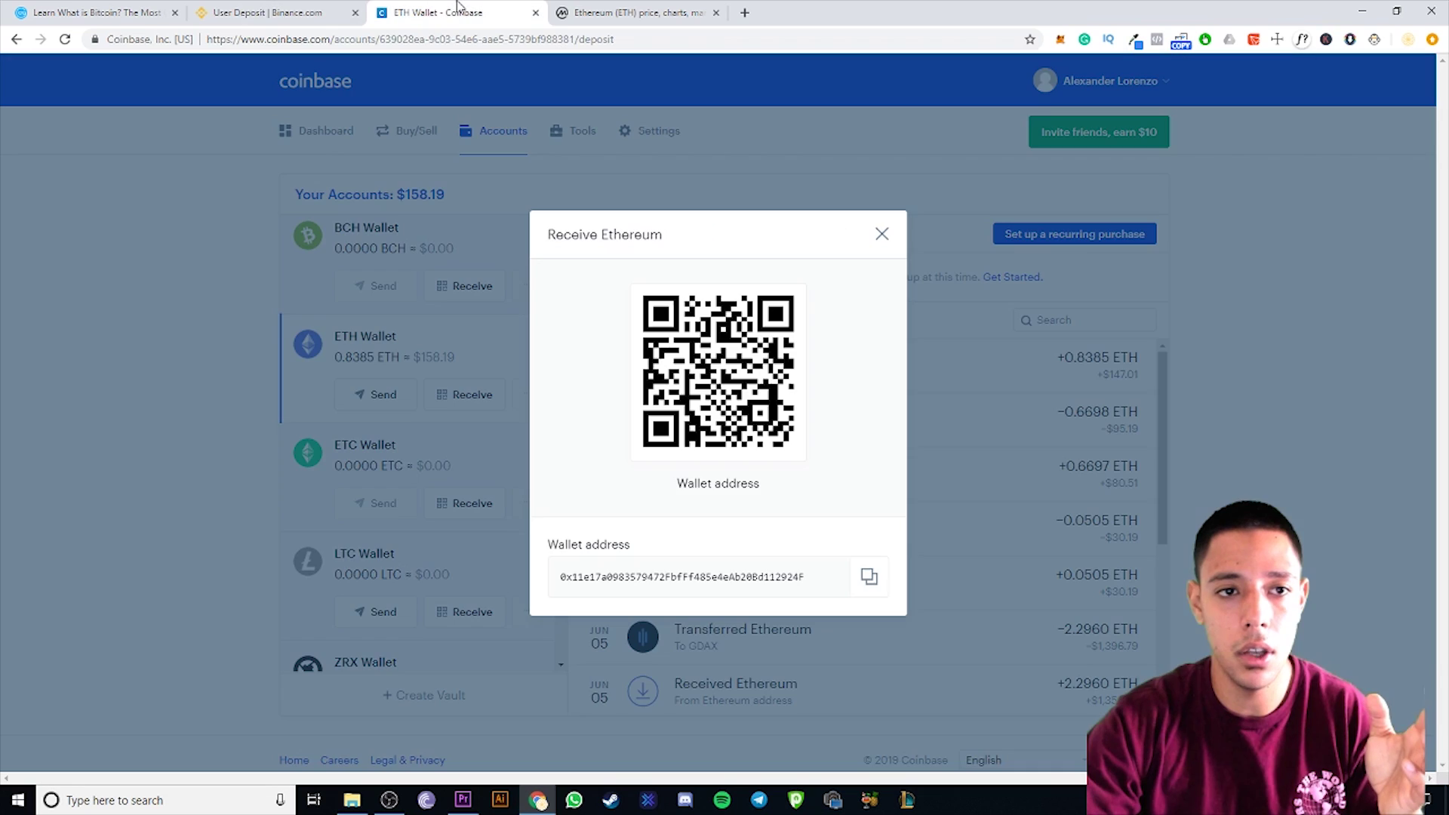
click(882, 234)
scroll(339, 595, down, 3)
scroll(414, 601, up, 4)
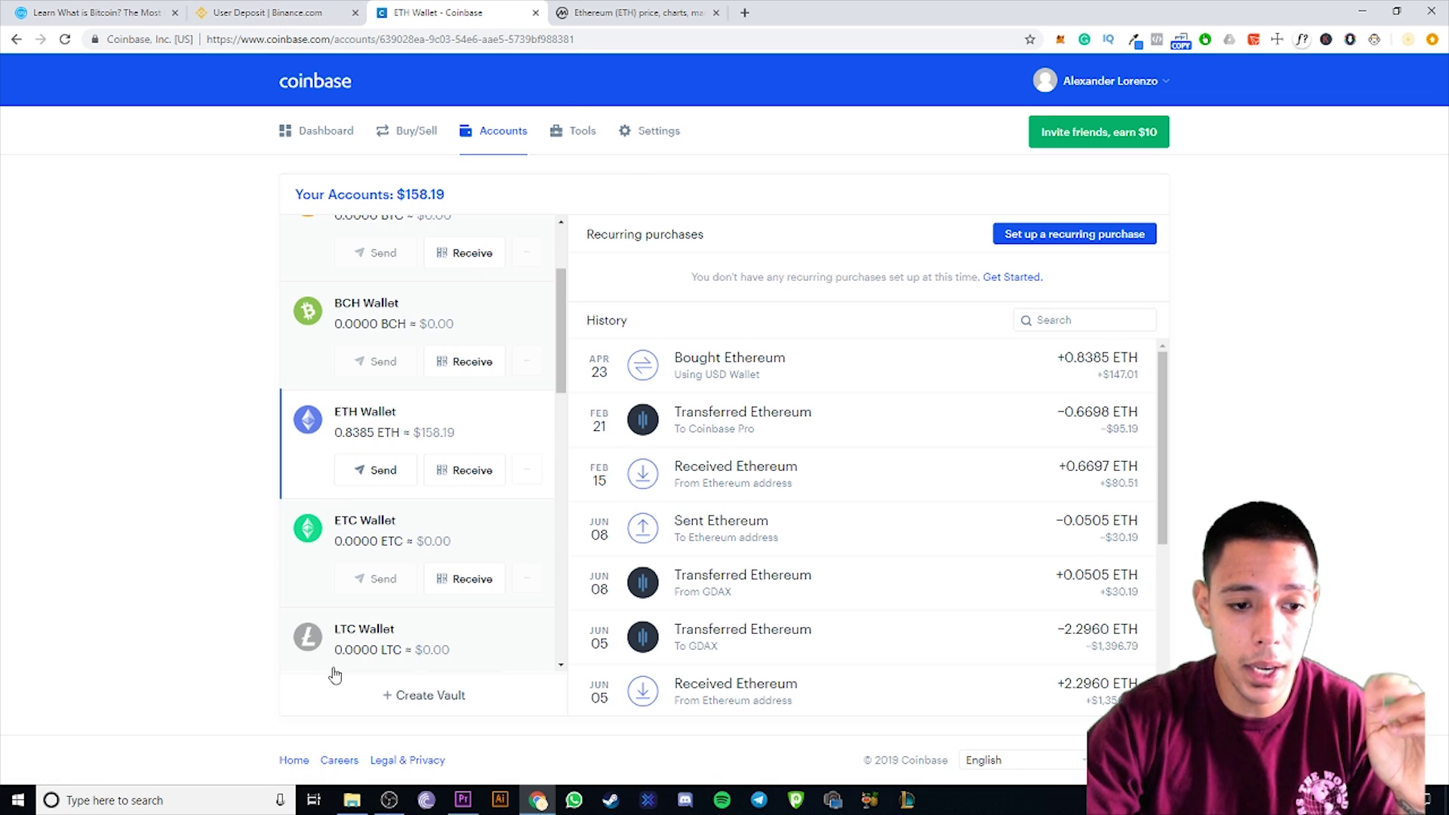
click(383, 474)
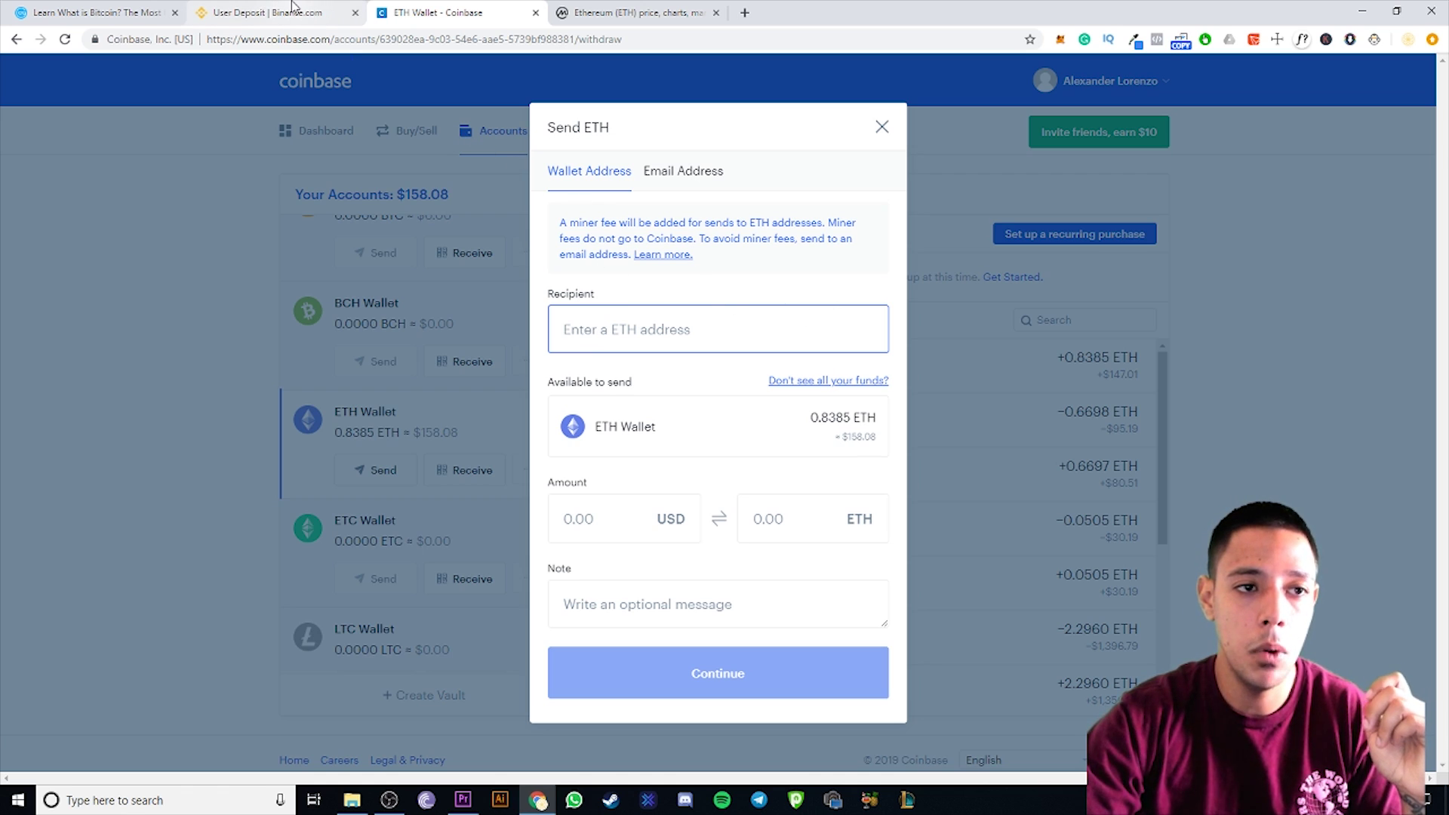
Switch back to Binance, reopen the deposits page and examine the deposit address area for ETH.
click(268, 13)
mouse_move(1087, 72)
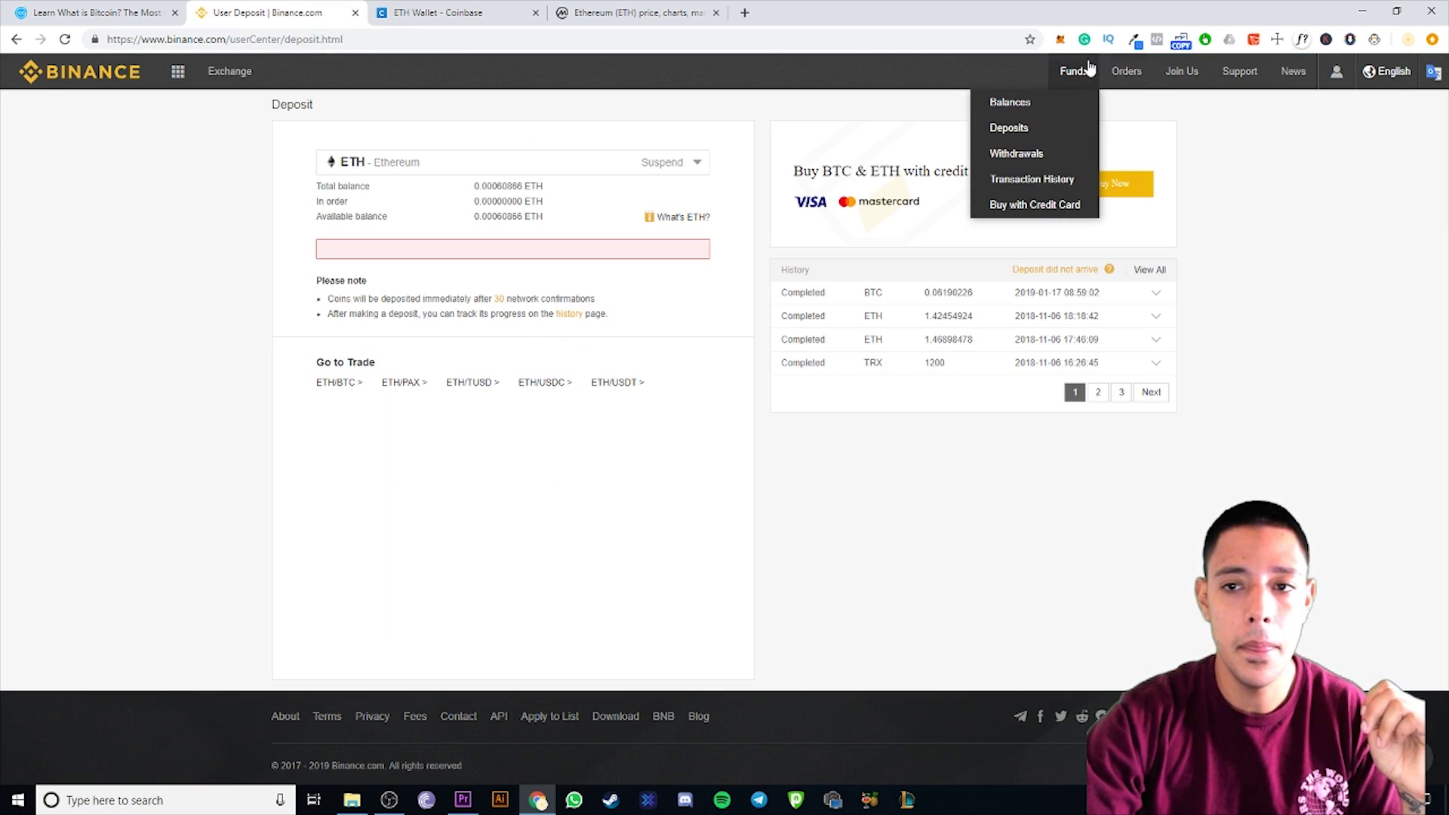
click(1011, 130)
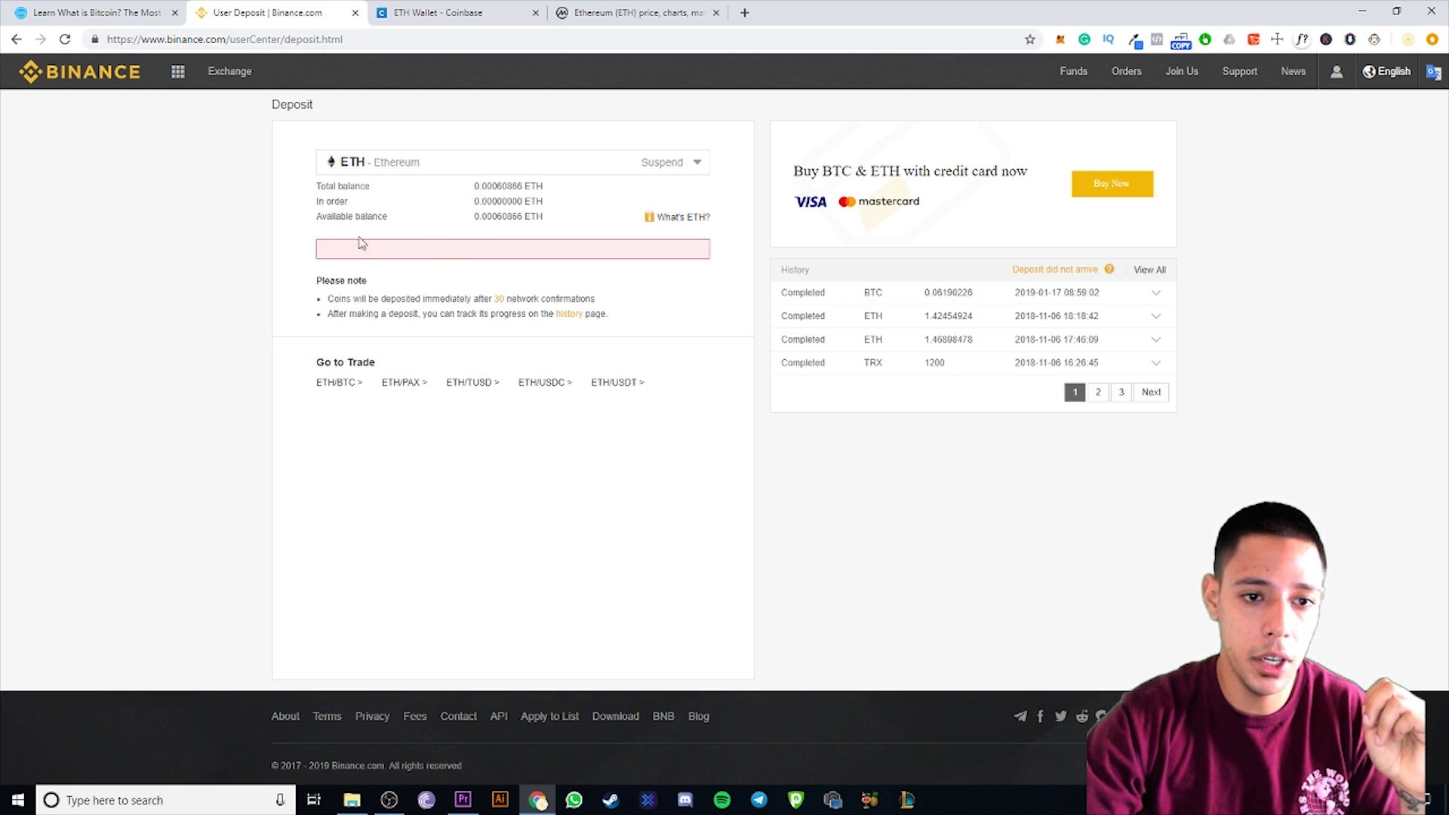
drag(351, 260, 604, 271)
click(719, 281)
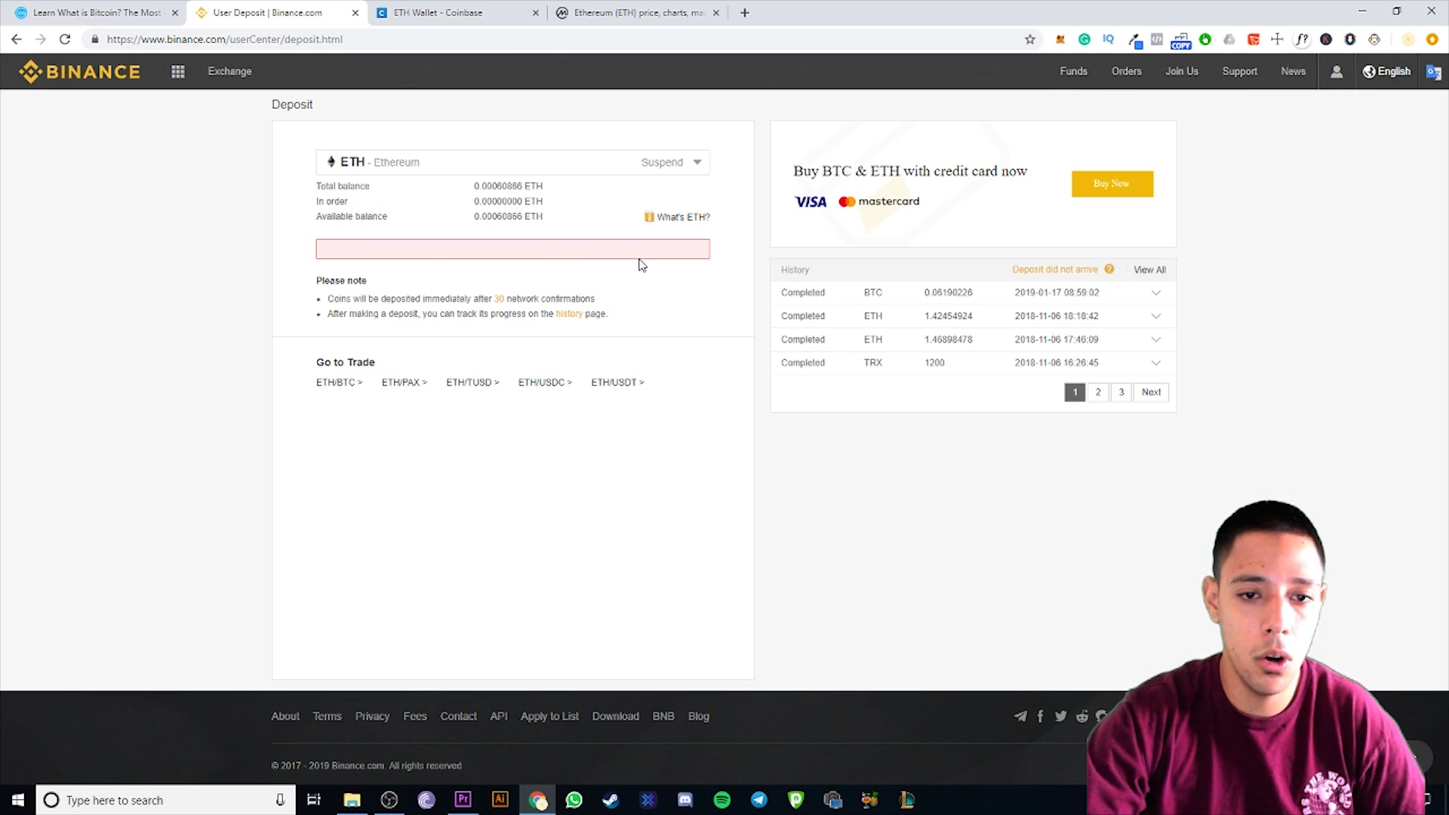
Switch to Coinbase and examine the ETH send form, checking it against the Binance deposit page.
click(455, 13)
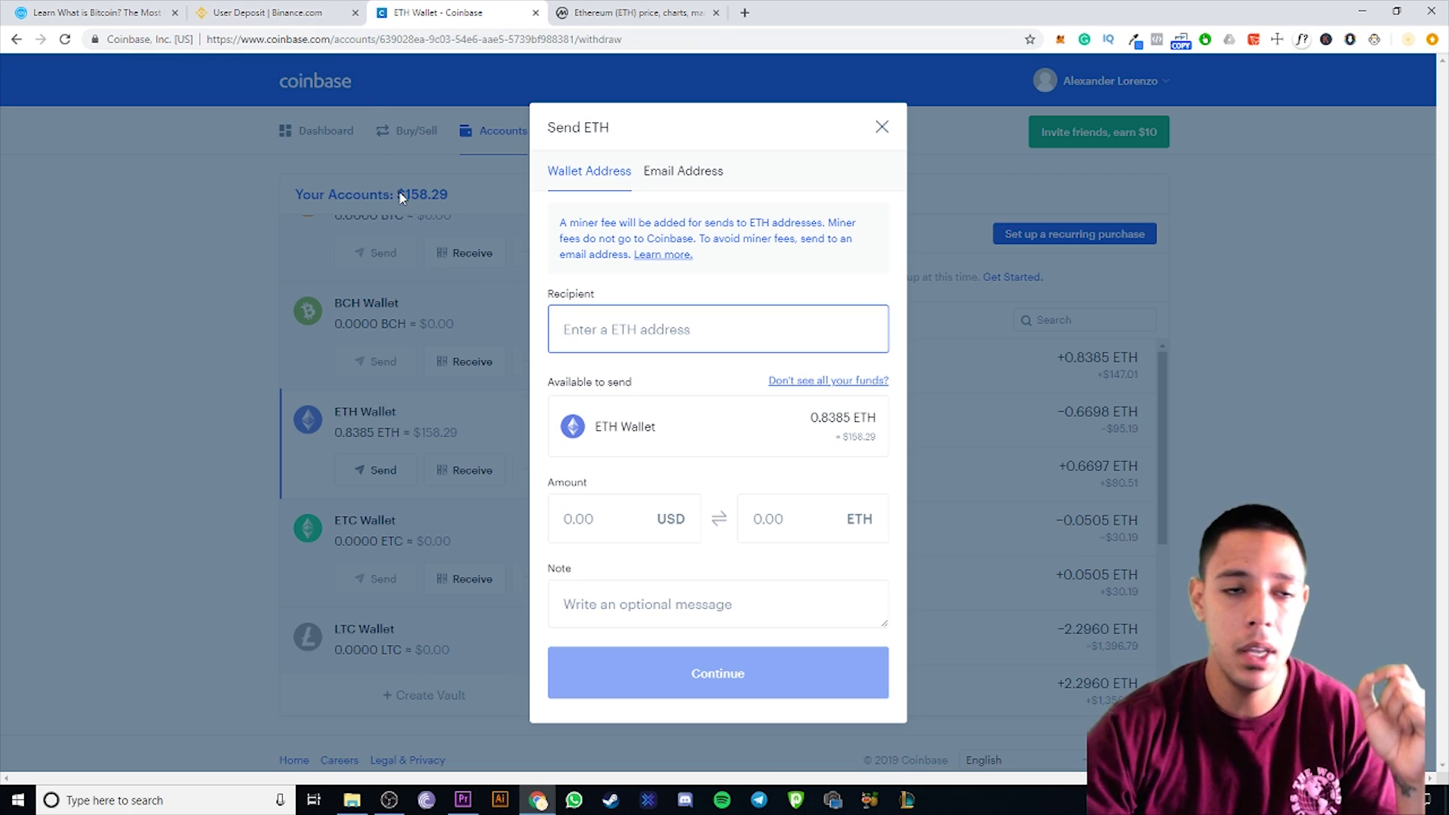
click(256, 12)
click(450, 11)
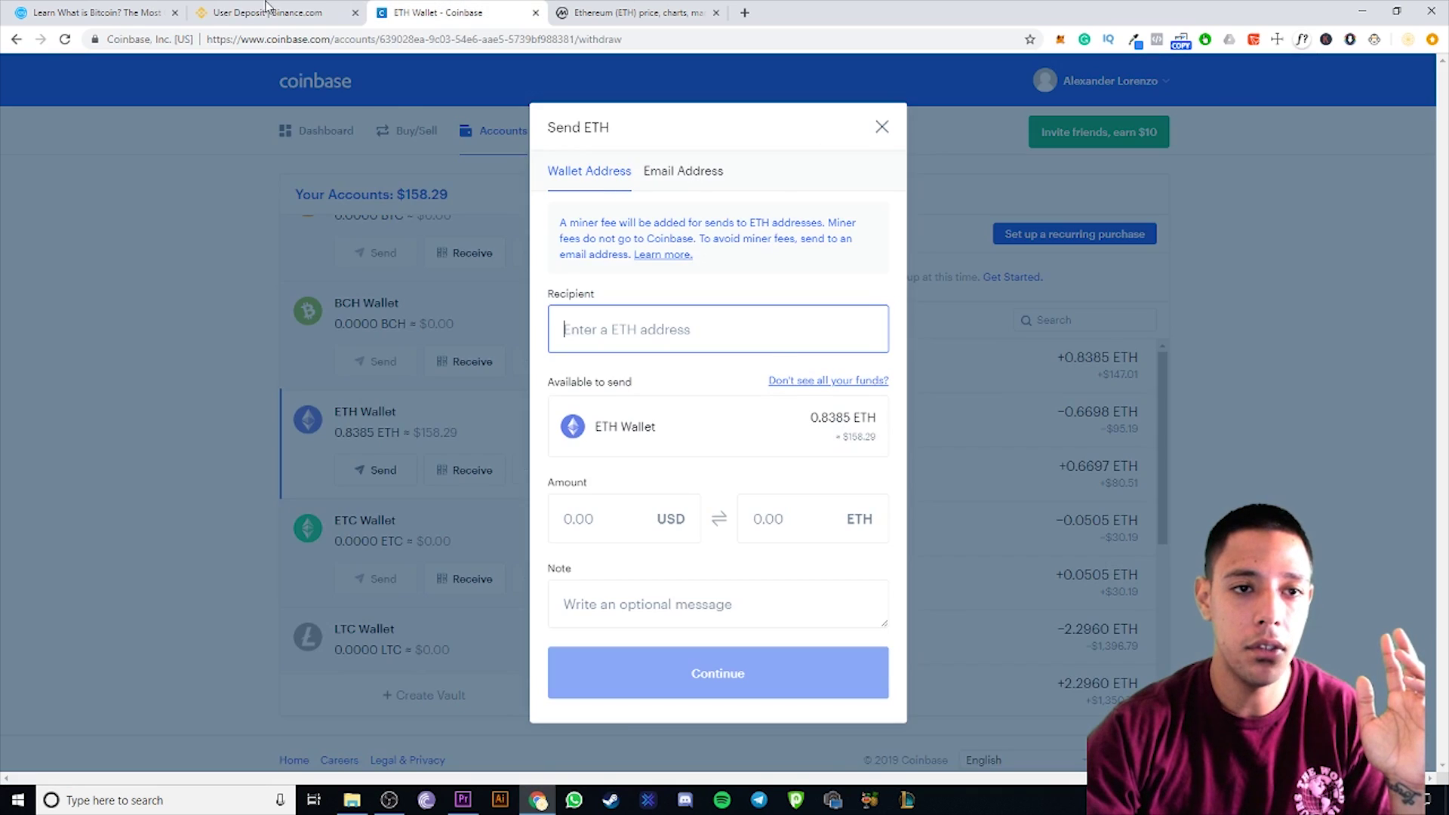
Switch back to Binance and open the withdrawals page.
click(268, 11)
mouse_move(1070, 76)
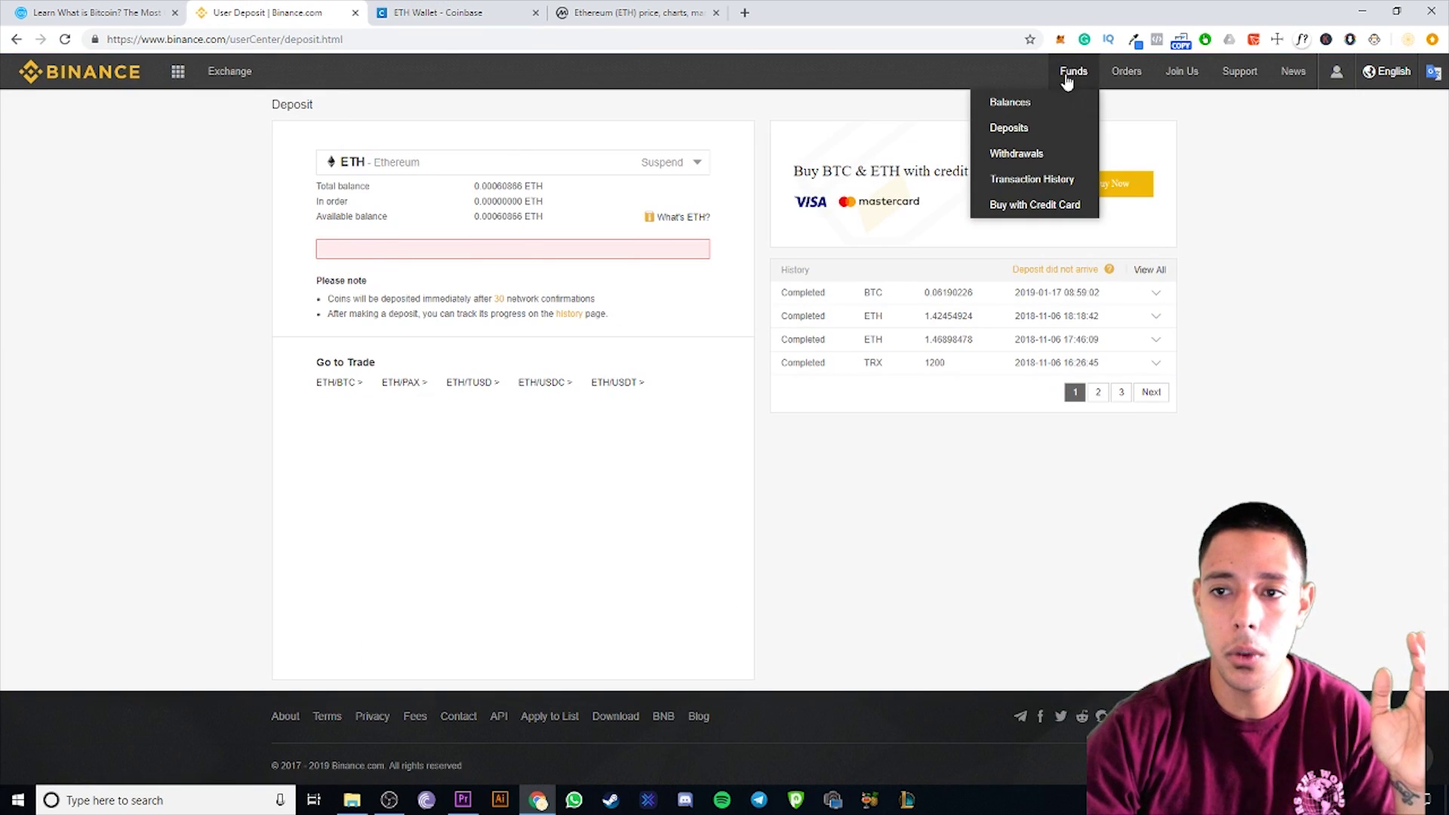
click(1026, 156)
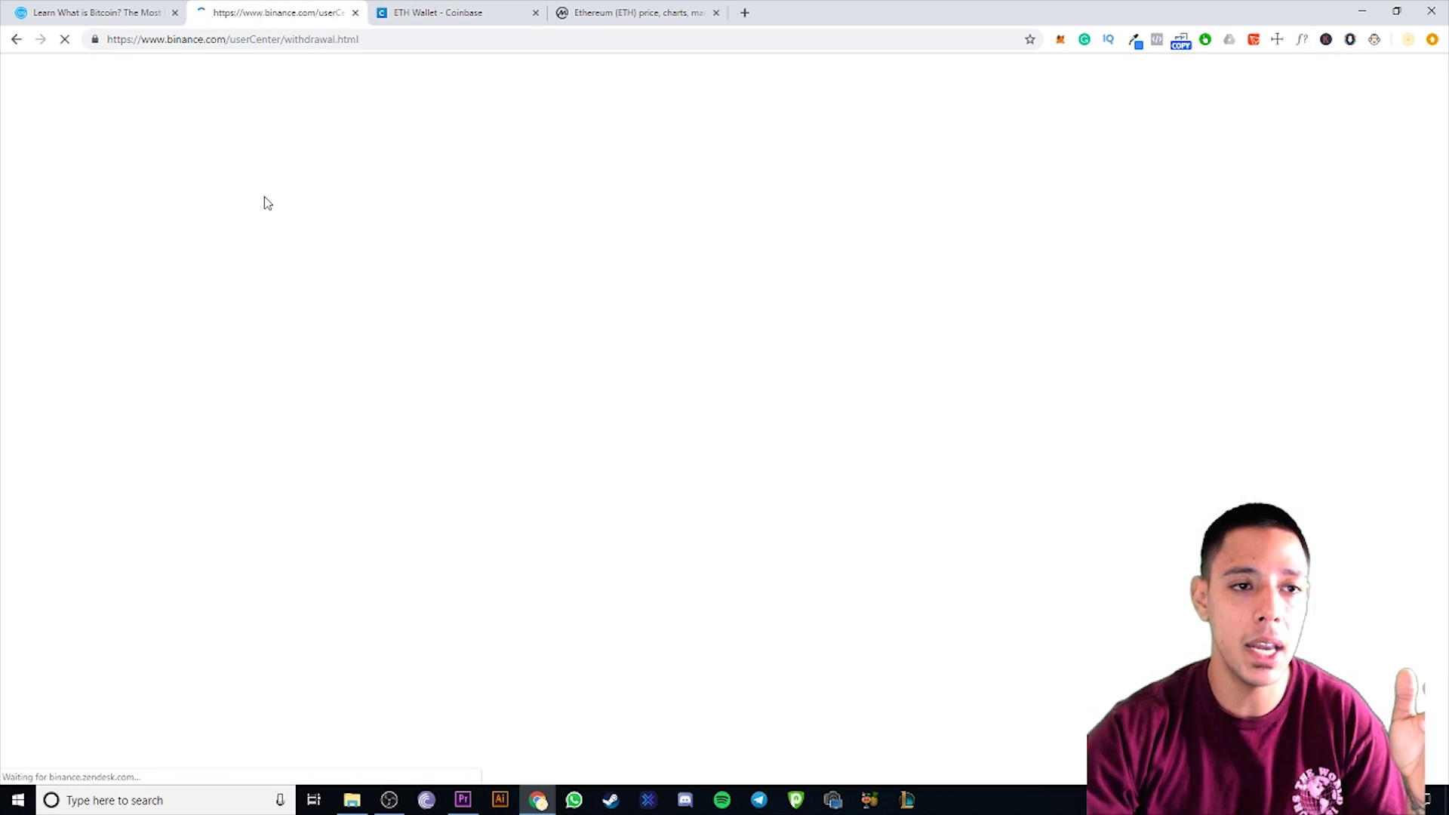
Switch to Coinbase, dismiss the Send ETH form and show the receiving address of the ETH wallet.
click(437, 12)
click(534, 485)
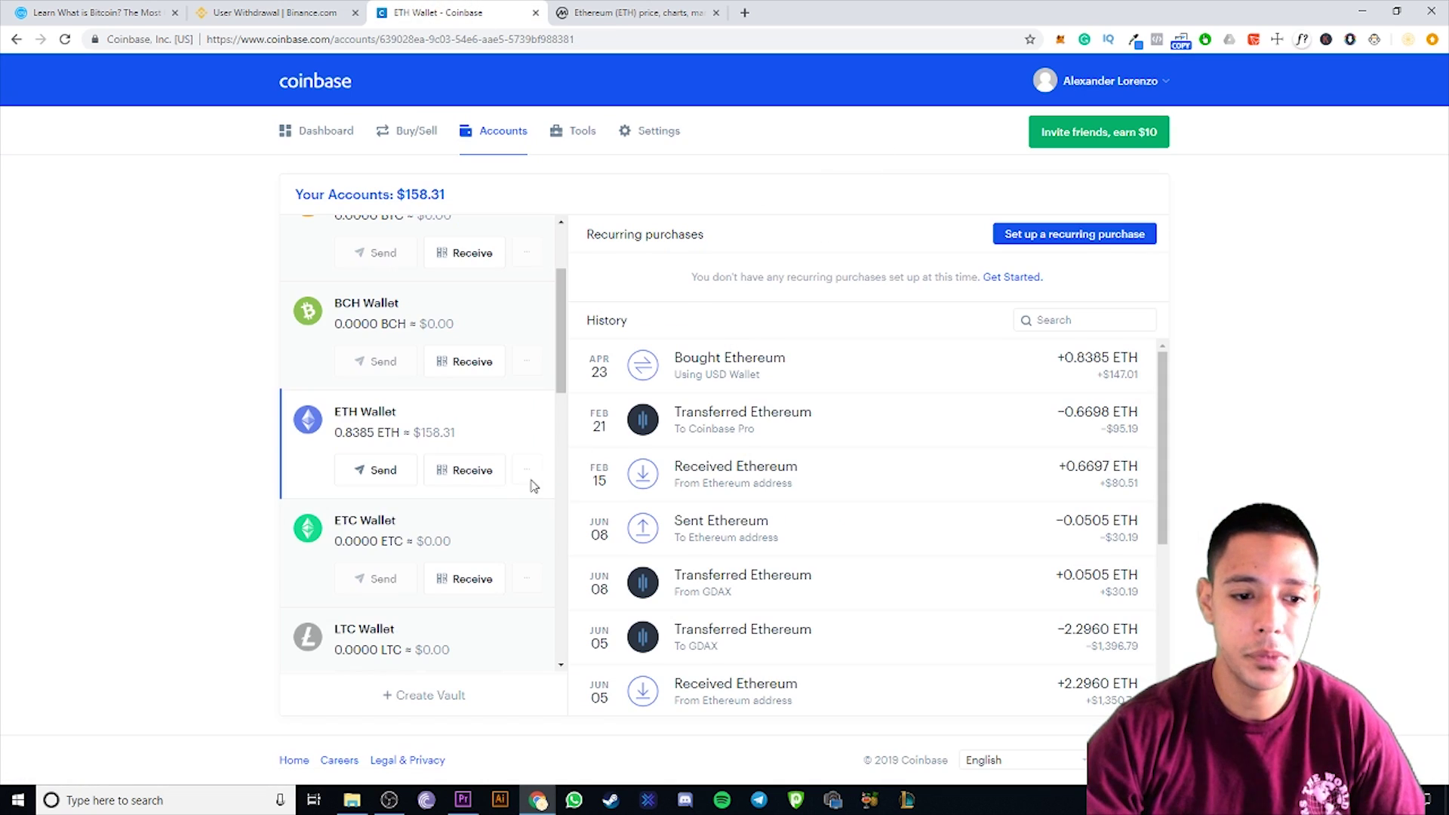
click(472, 469)
click(730, 536)
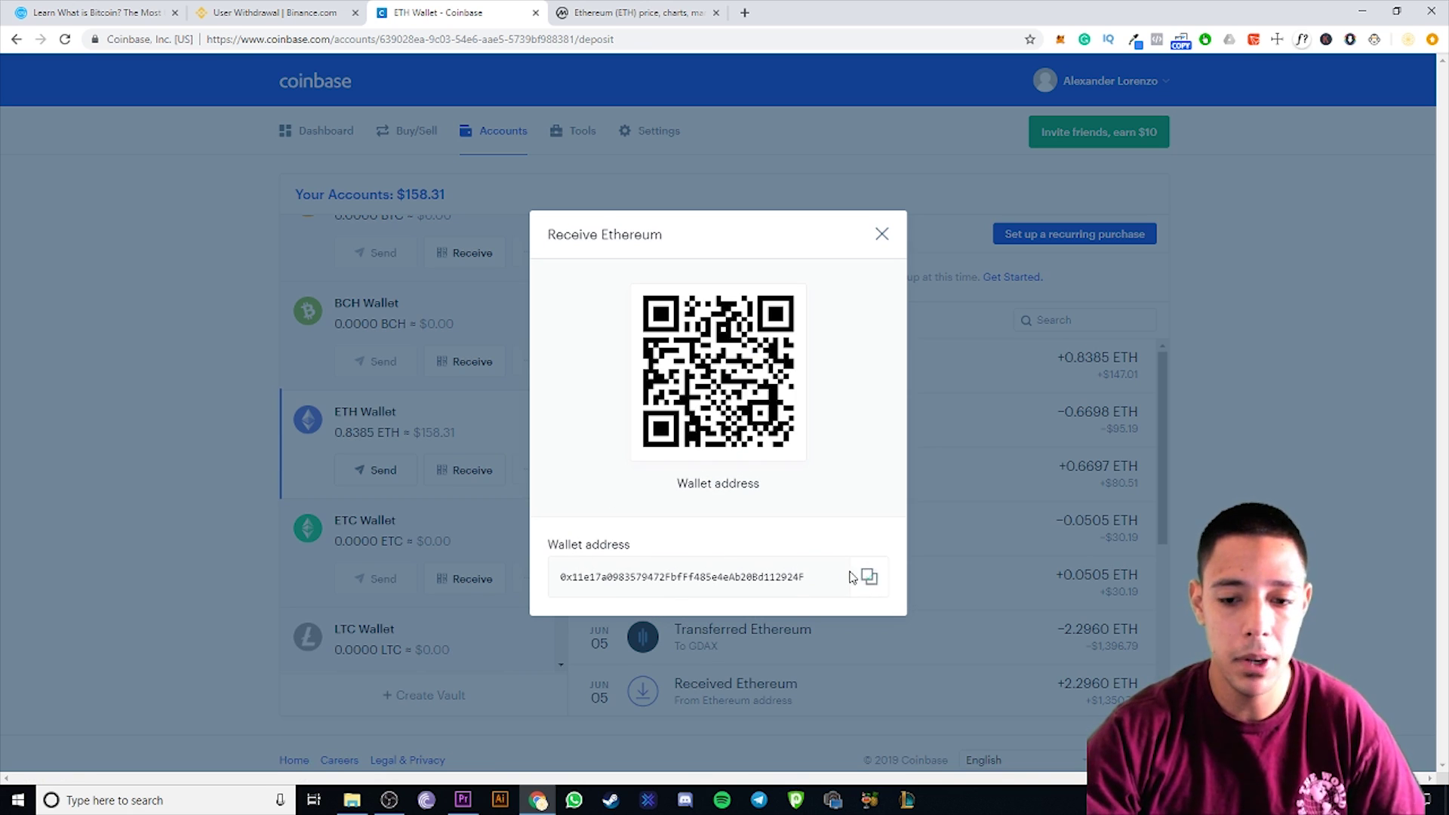
Return to Binance, search the withdrawal coins for "eth" and select ETH - Ethereum.
key(ctrl+shift+Tab)
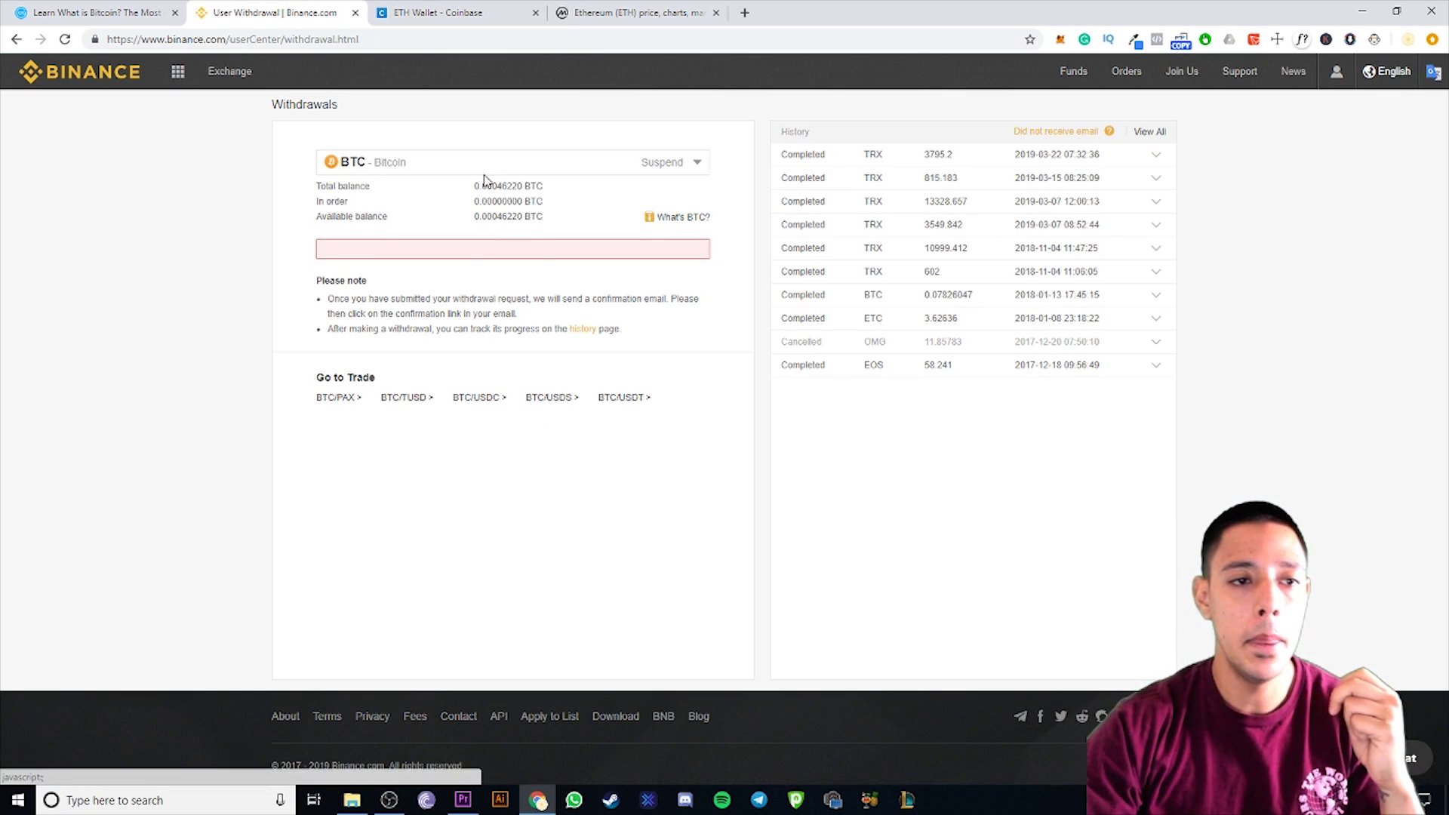
click(664, 166)
click(415, 193)
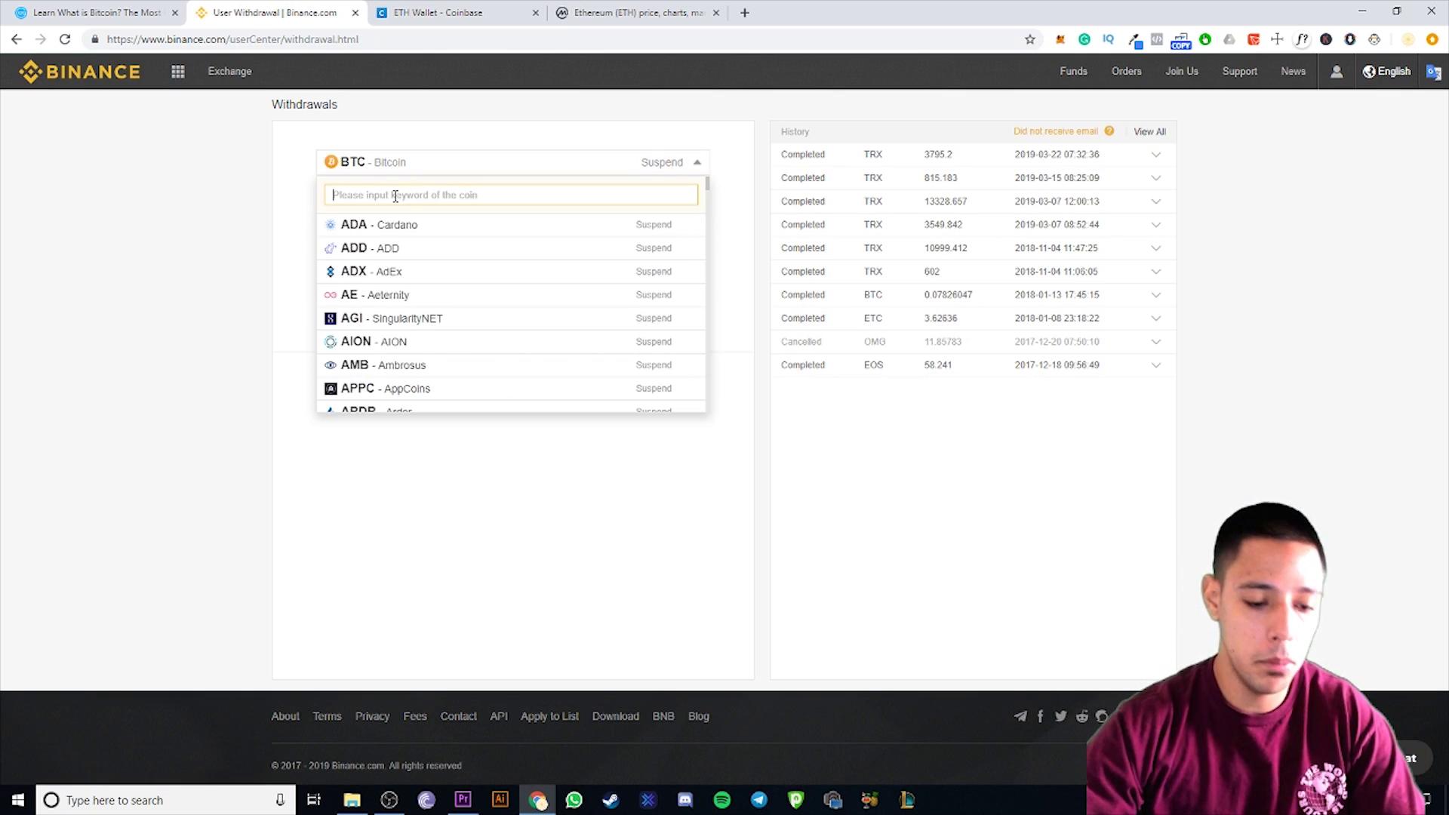
text(eth)
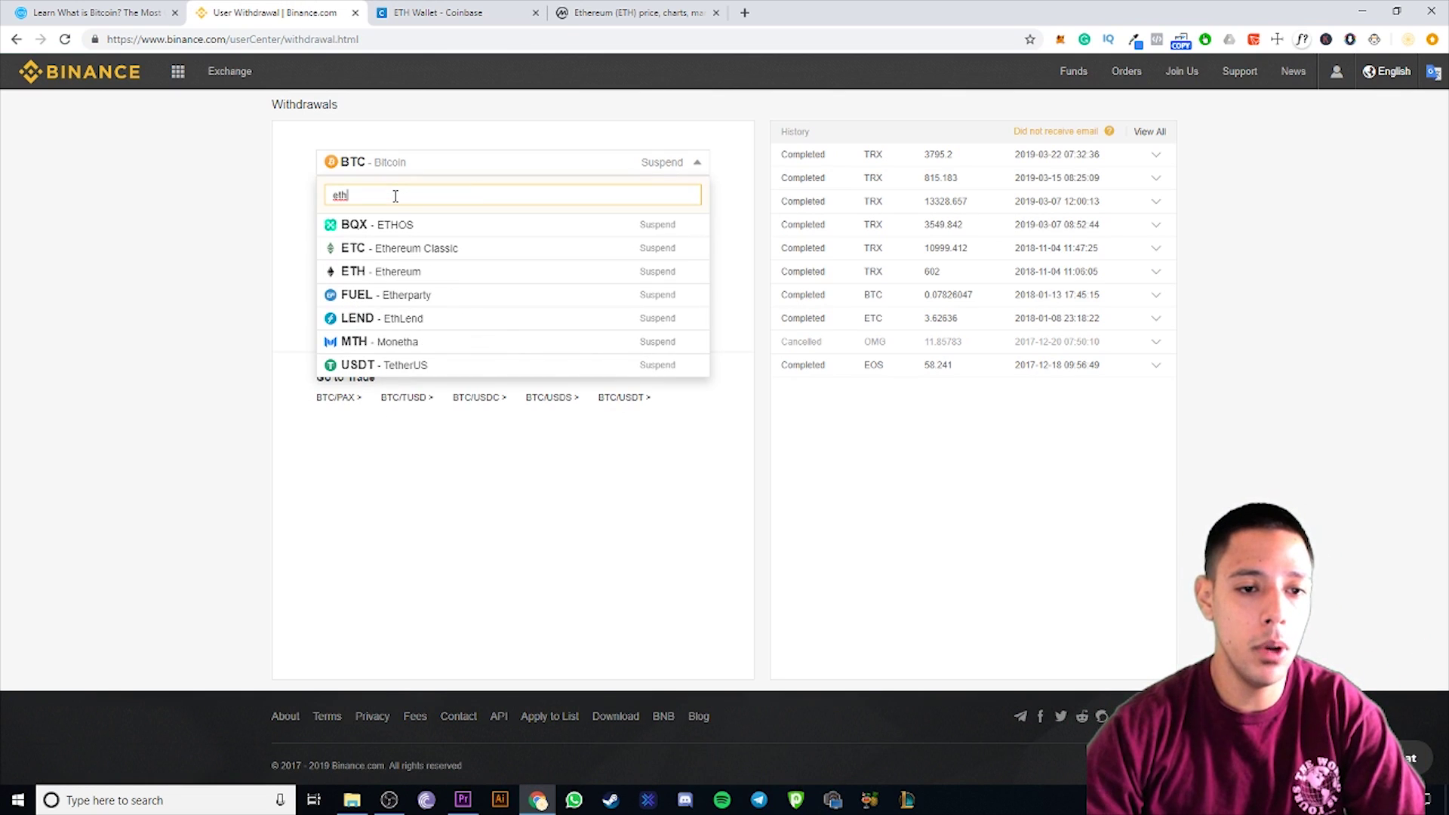
click(393, 274)
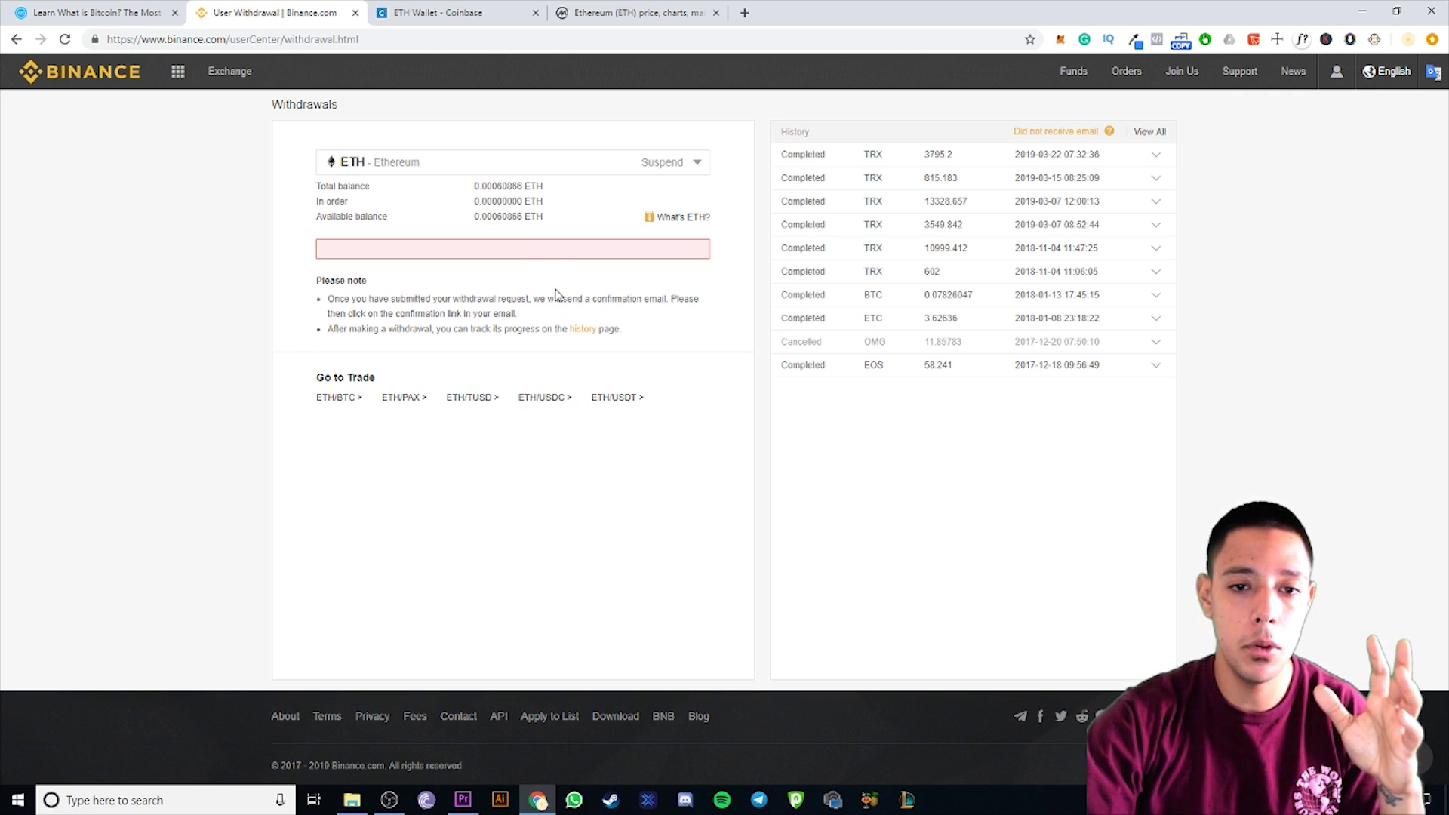
Compare Coinbase's Receive Ethereum dialog with the Binance withdrawal page and copy the ETH wallet address.
click(433, 12)
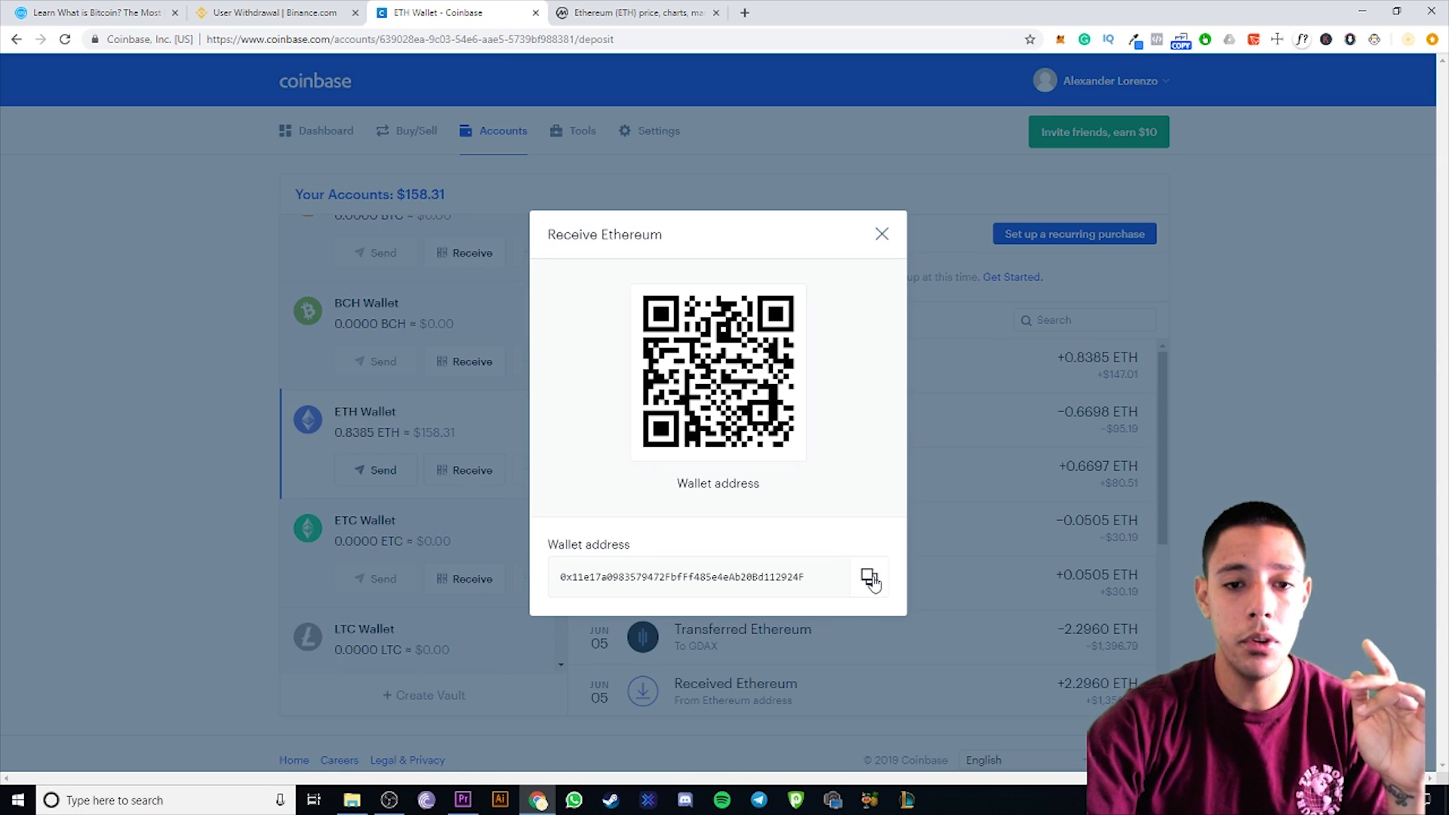
click(272, 12)
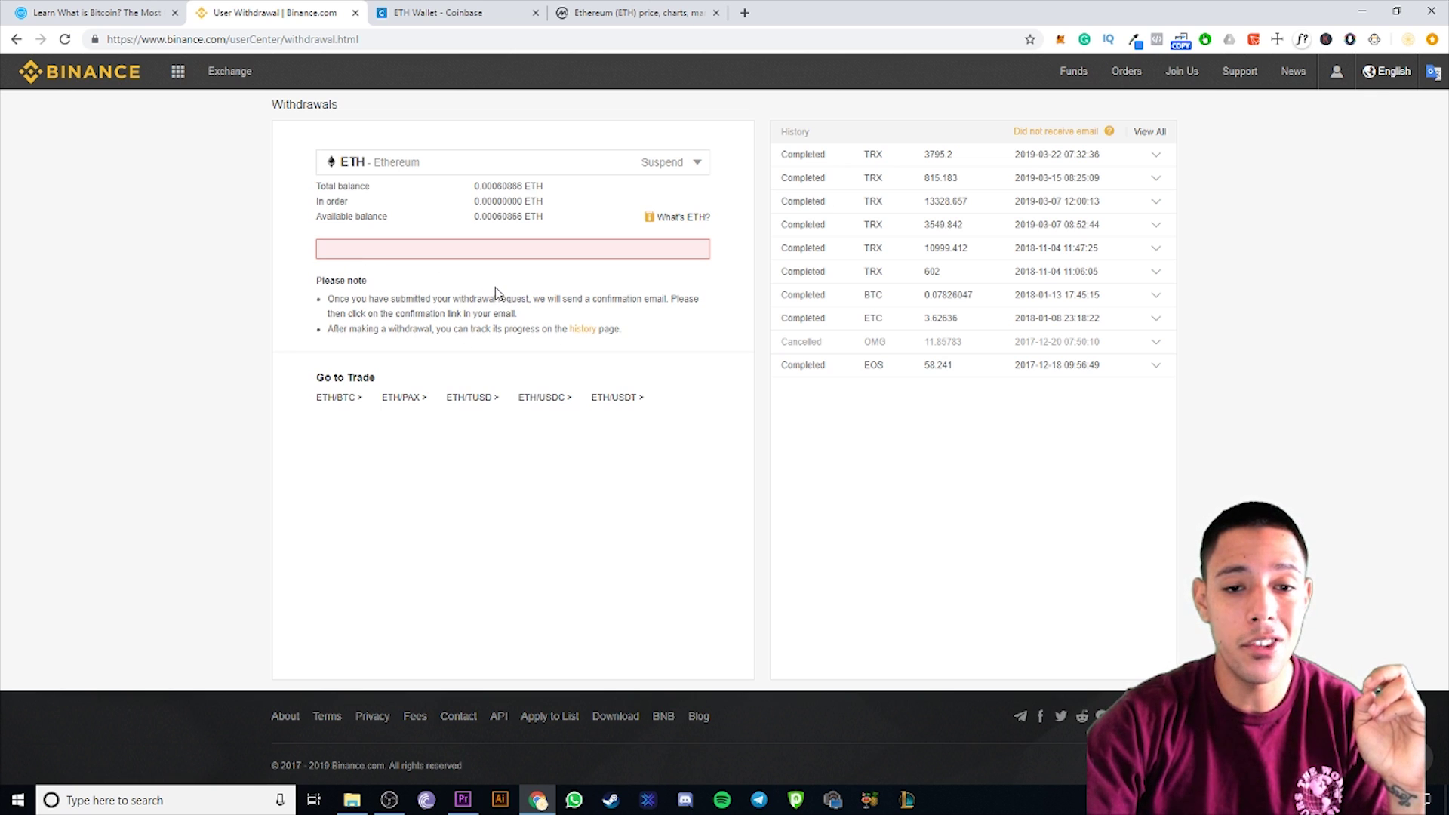
click(437, 12)
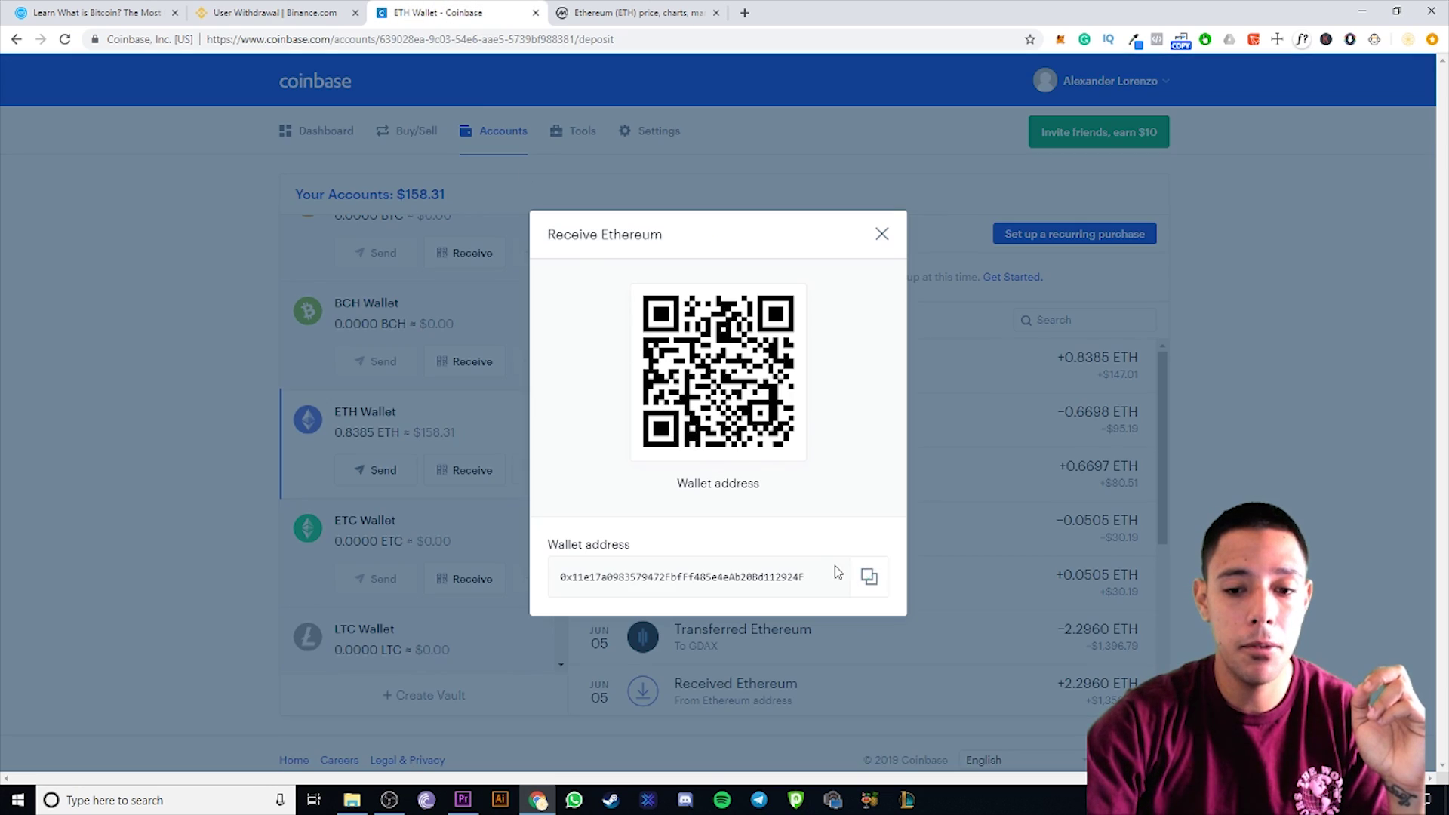
click(867, 577)
Try to paste the copied wallet address into the ETH withdrawal area in Binance, rechecking the Coinbase dialog.
click(318, 9)
right_click(463, 254)
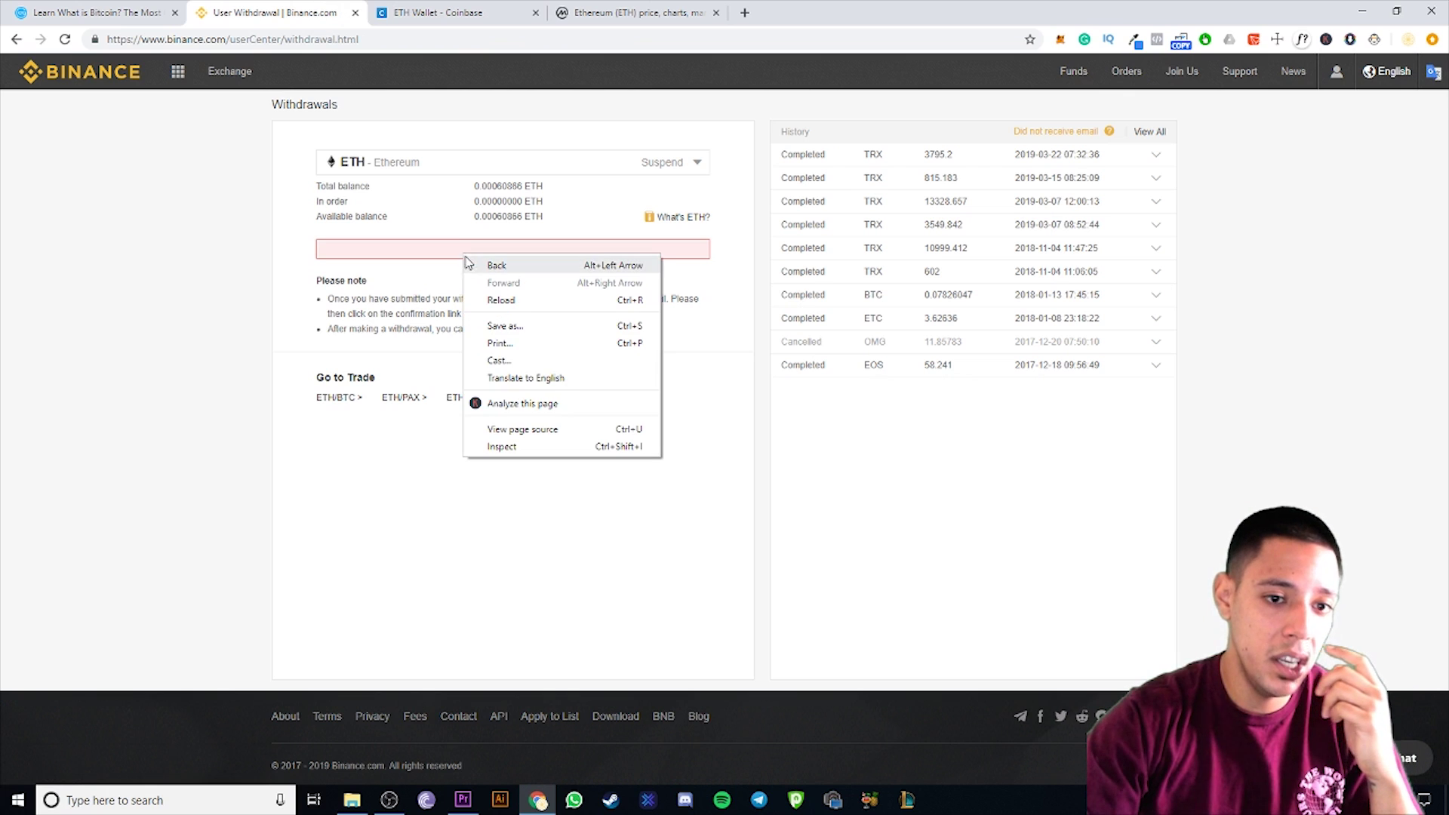
click(418, 257)
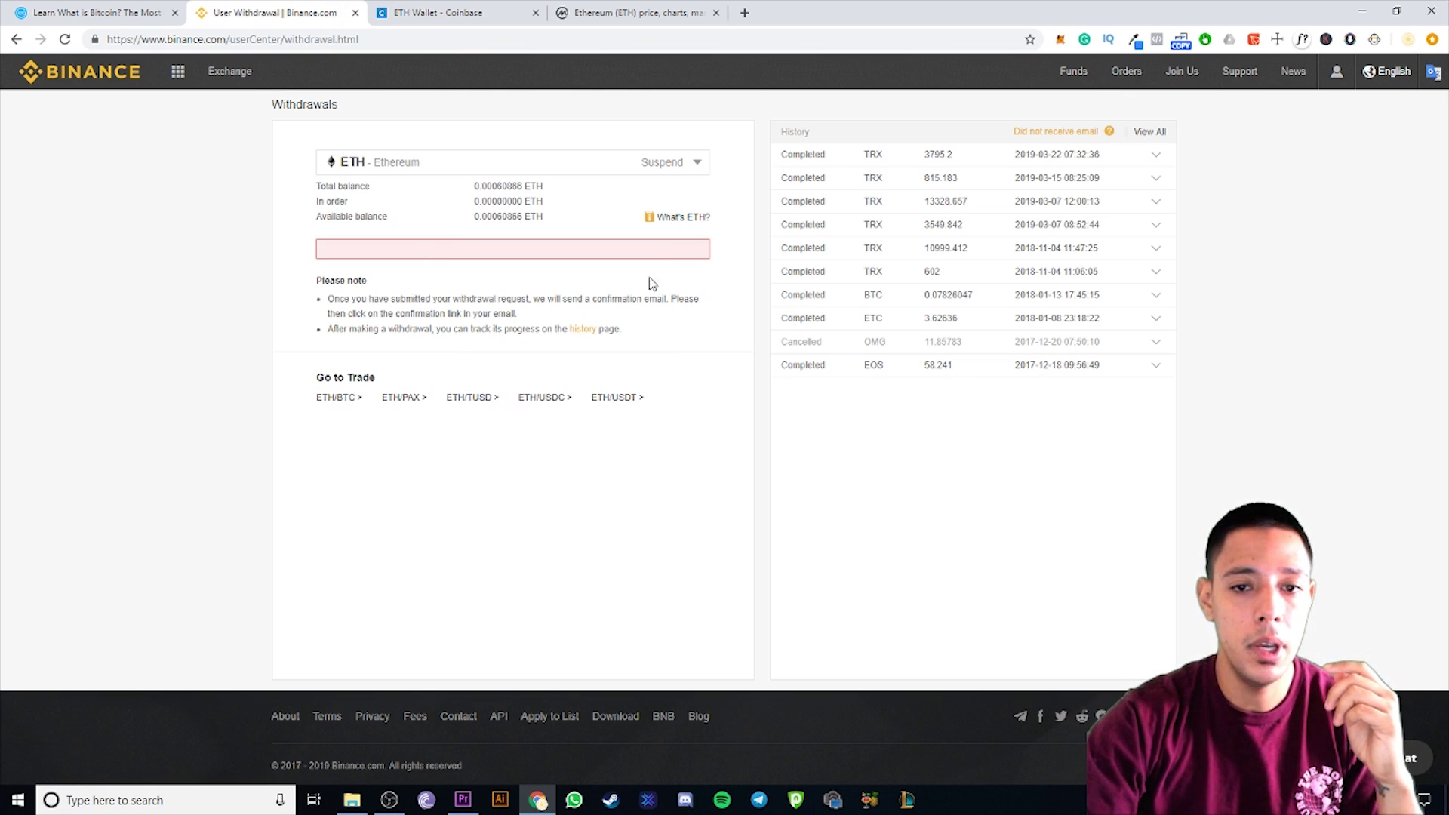
click(444, 10)
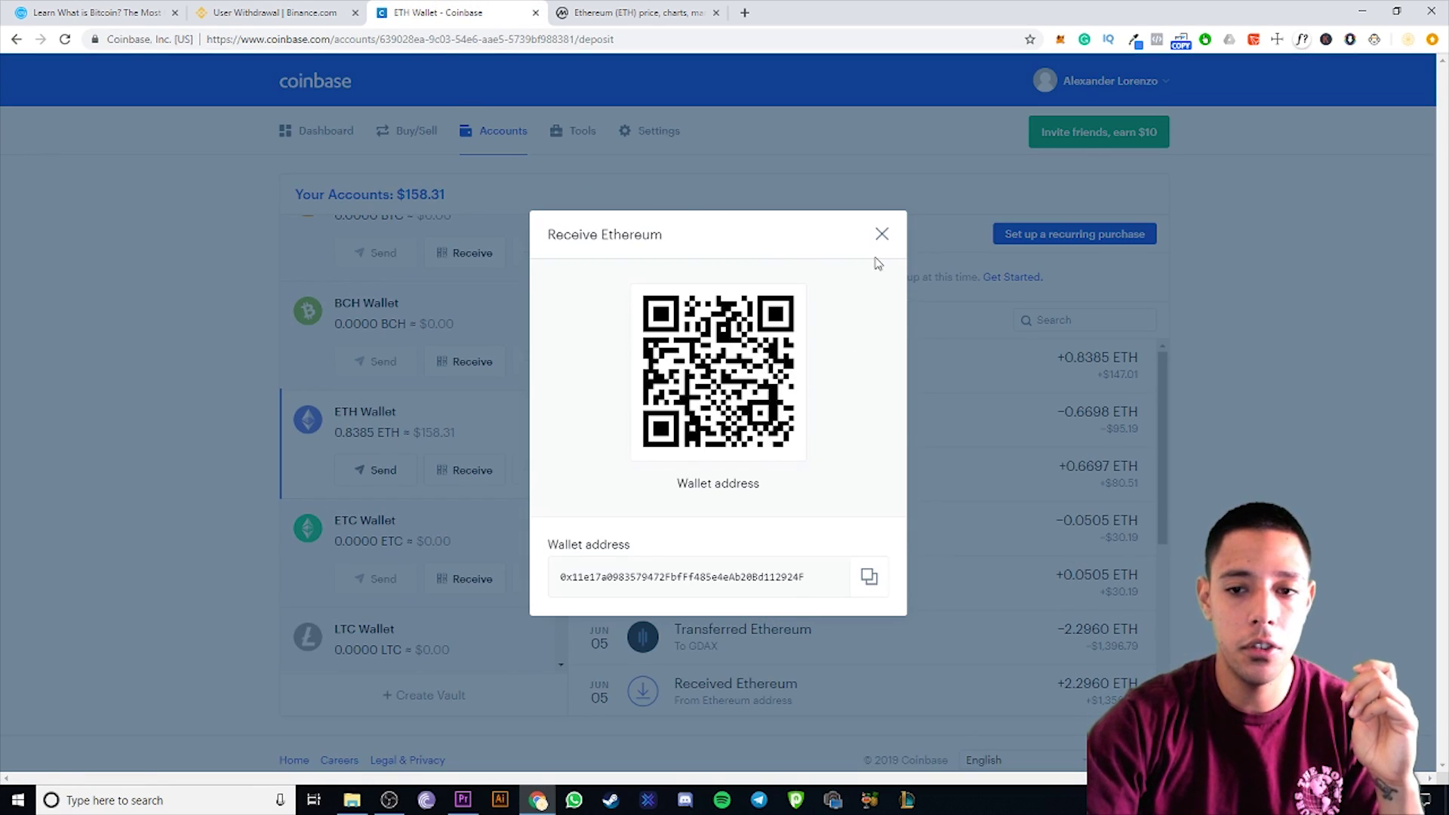
click(255, 9)
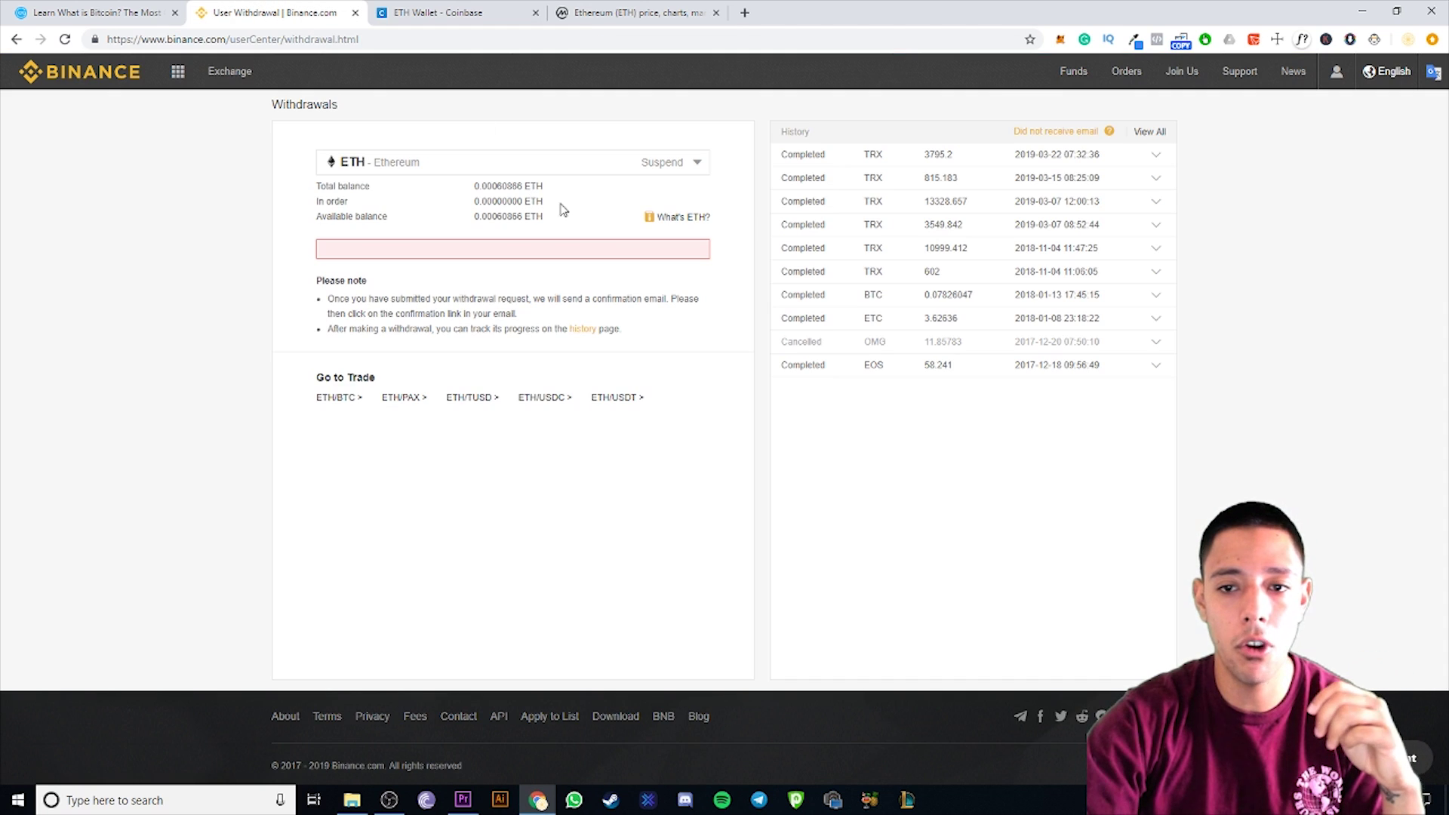
View the account's transaction history and its open orders page.
mouse_move(1085, 82)
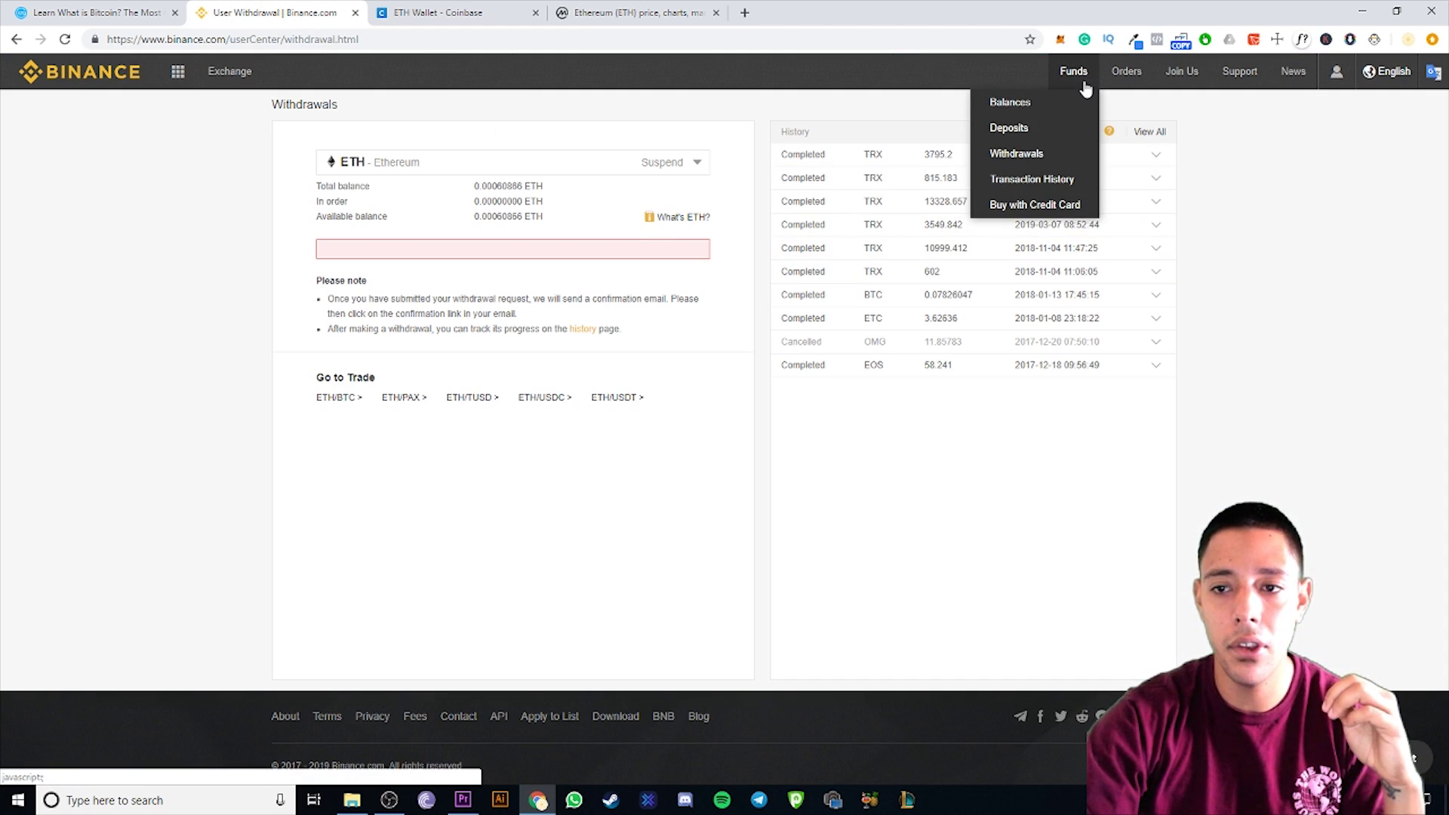
click(1064, 183)
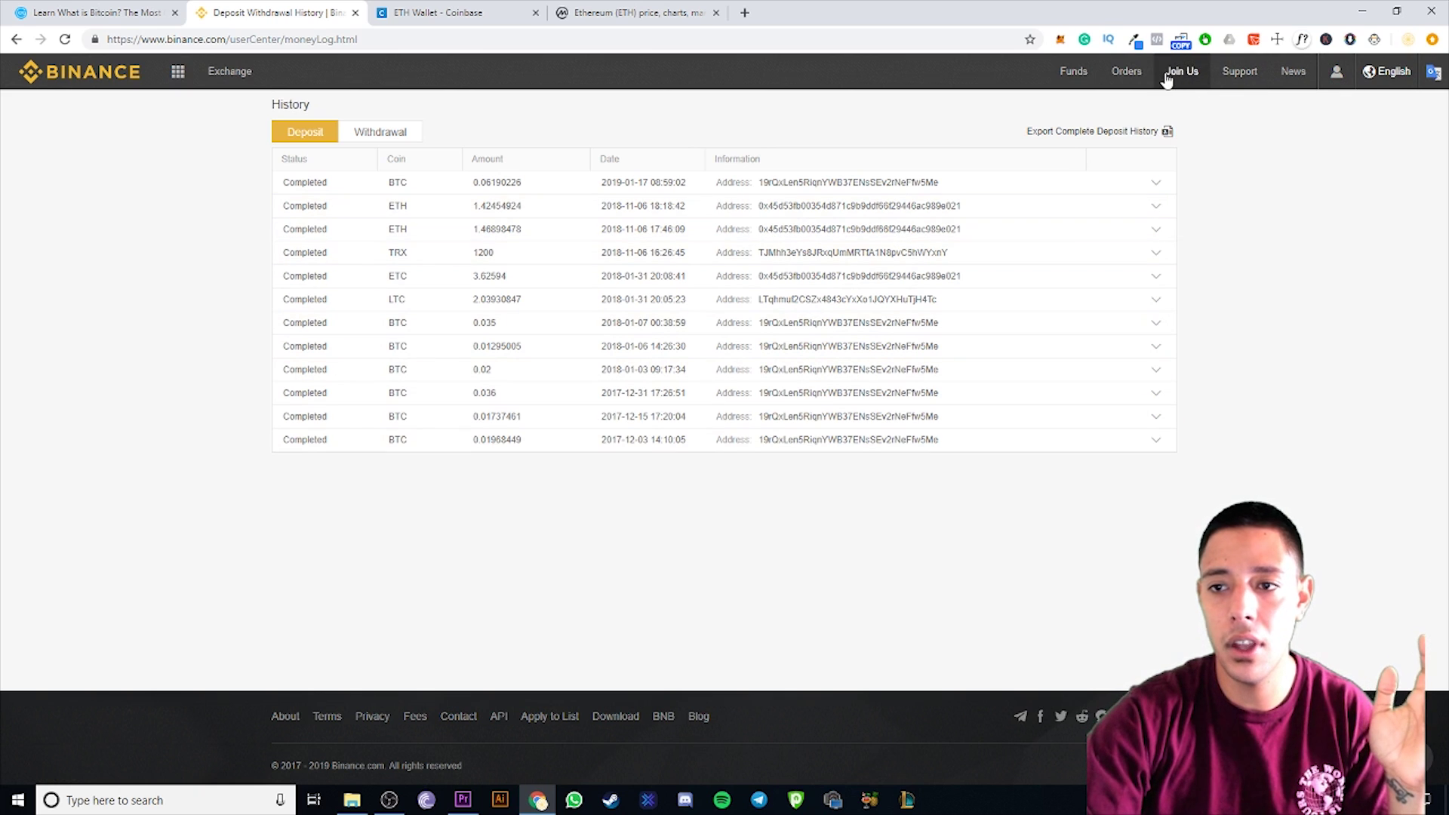
mouse_move(1082, 91)
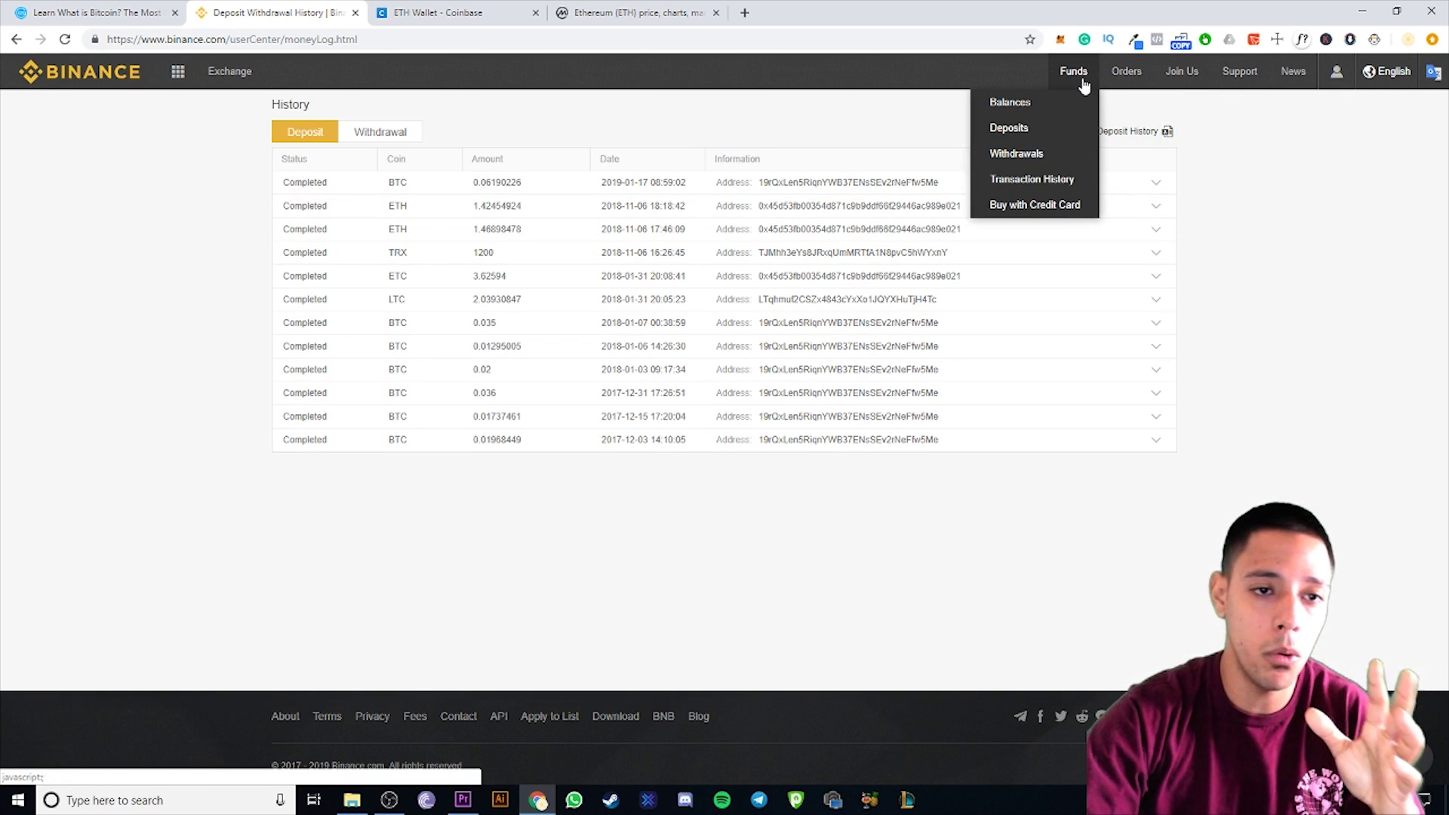
mouse_move(1128, 78)
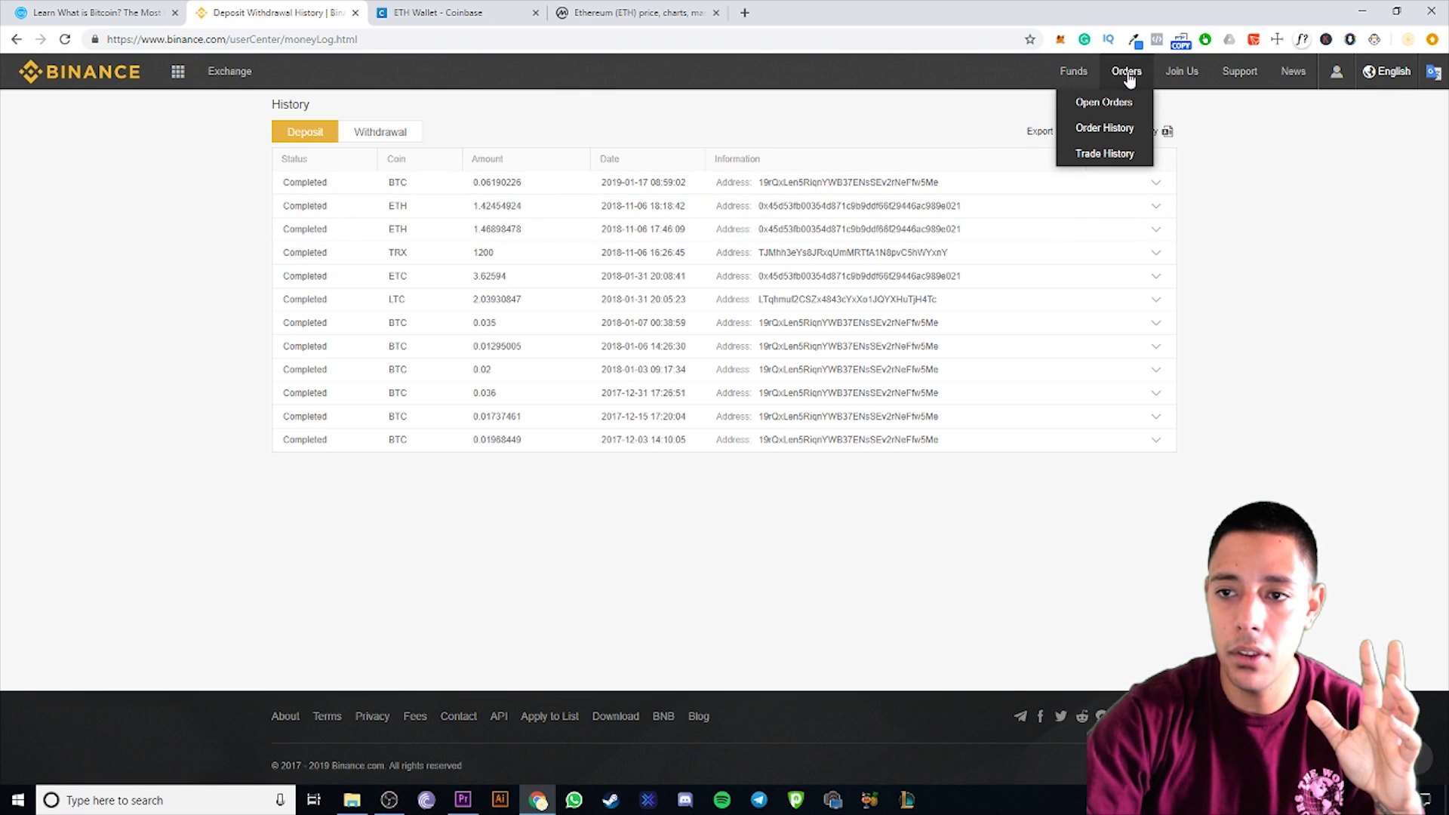
click(1103, 117)
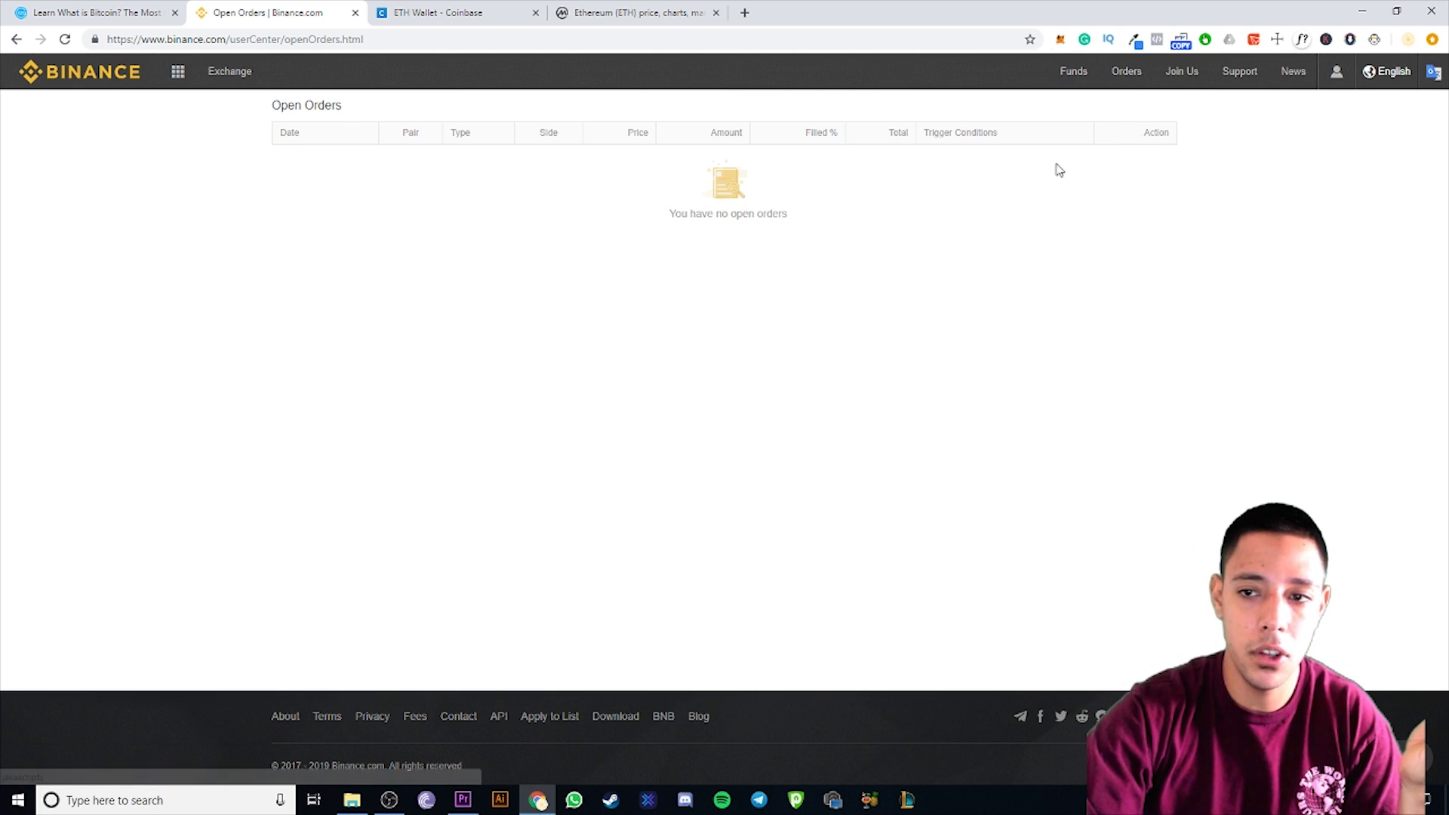
View the account's order history and trade history pages.
mouse_move(1125, 76)
click(1116, 123)
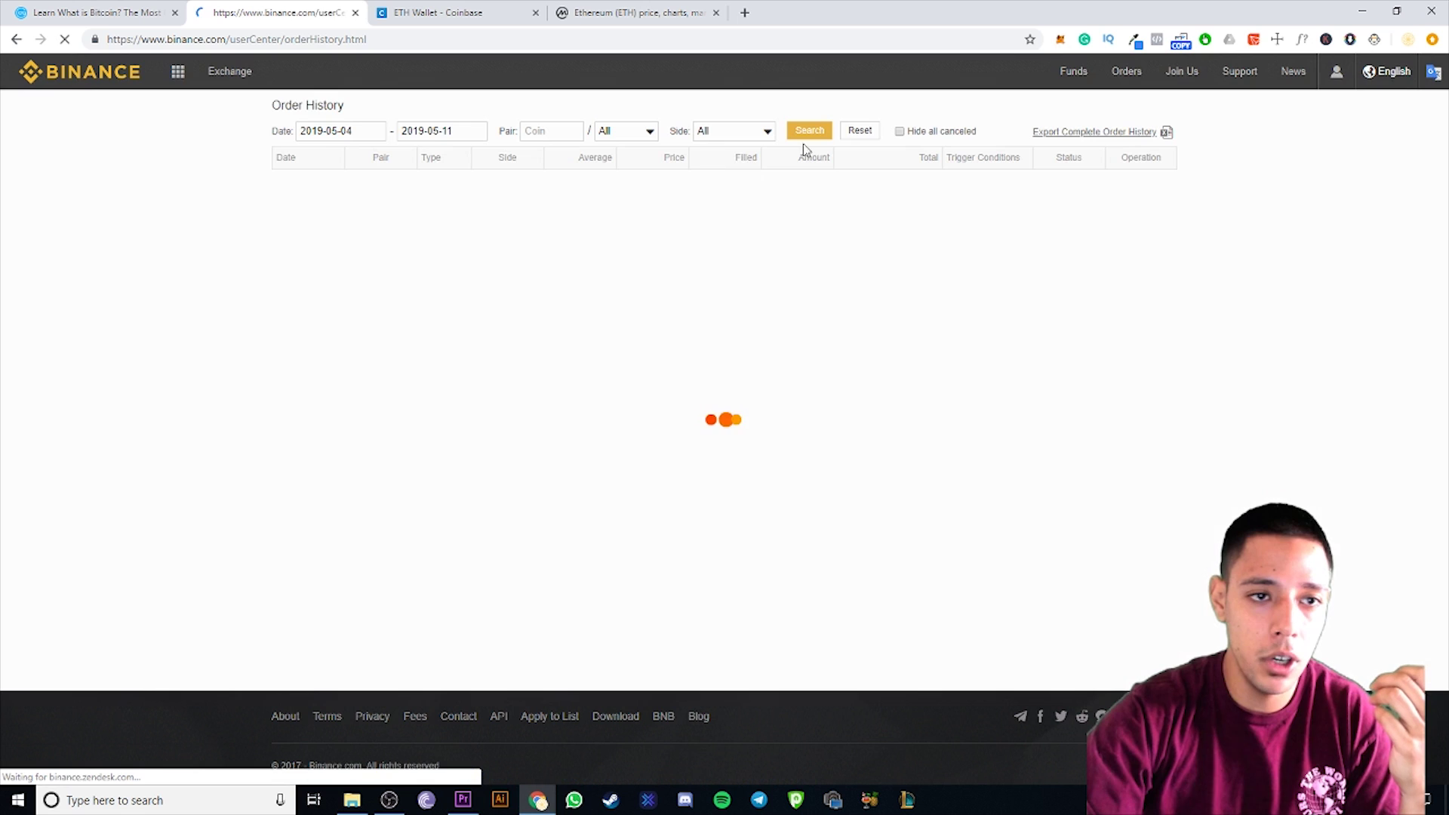
mouse_move(1116, 81)
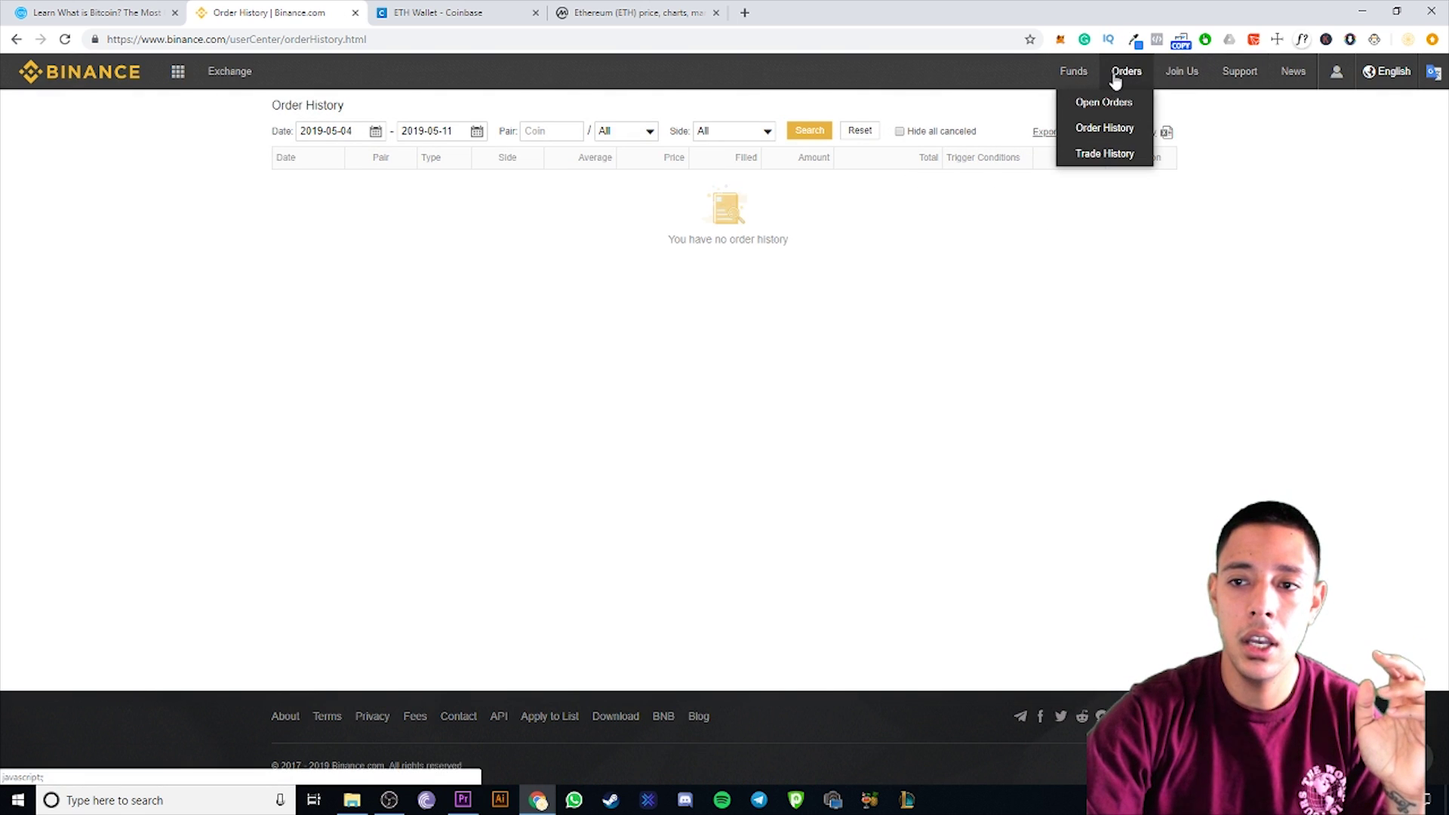
click(1108, 153)
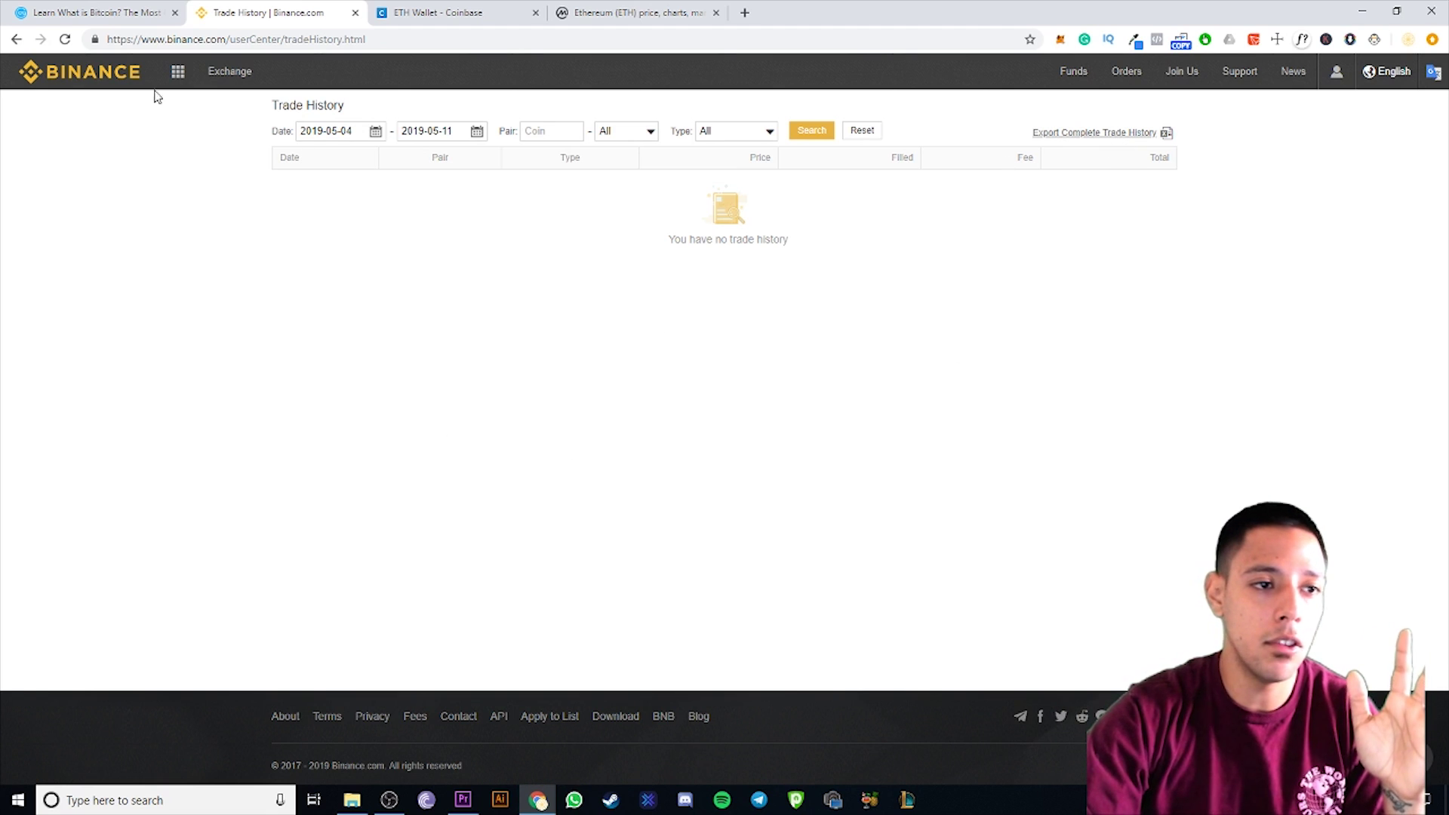
Open the Binance home page, view the BAT/BTC exchange page briefly and return to the home page.
click(98, 72)
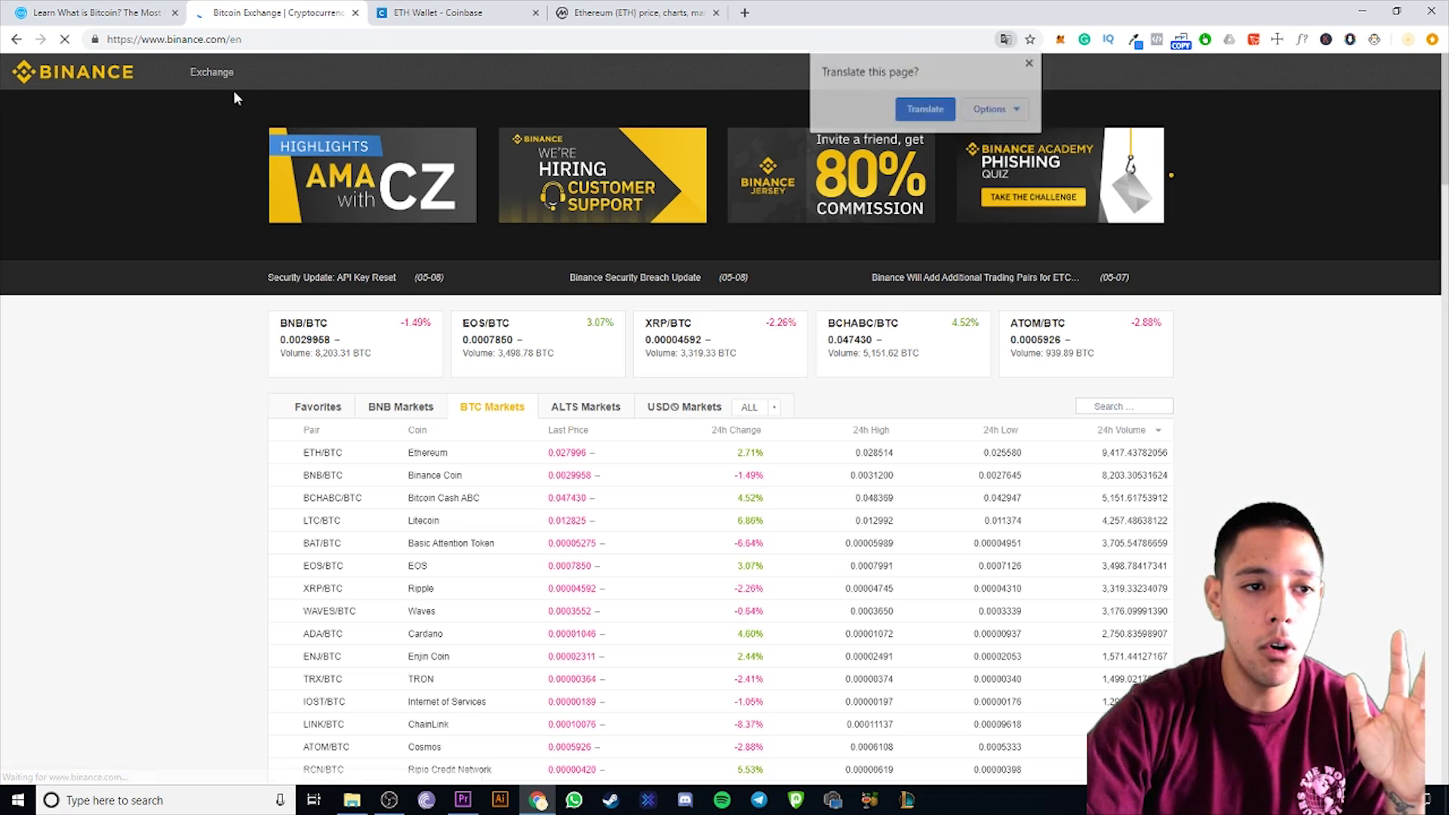
mouse_move(213, 74)
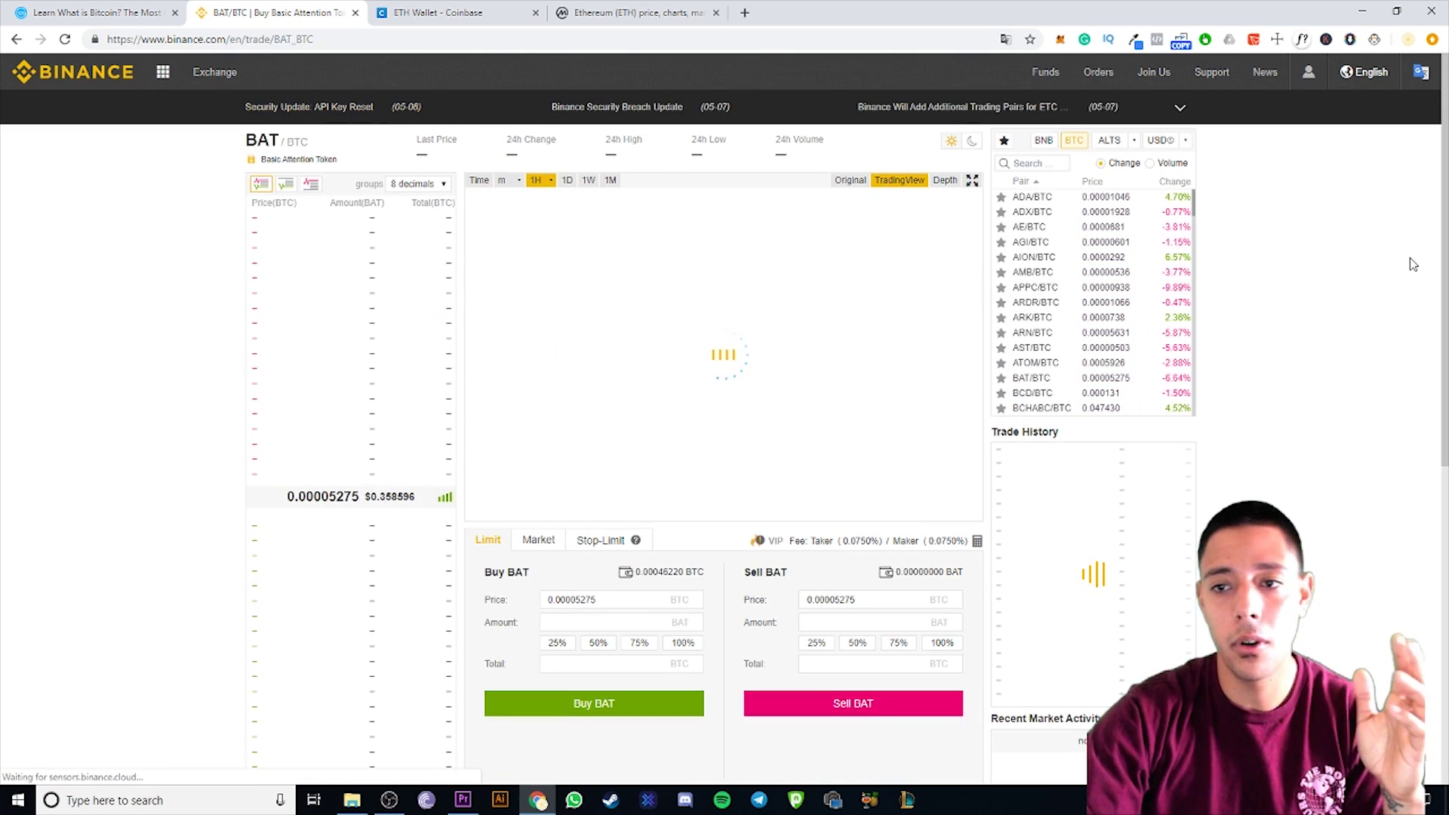
key(alt+Left)
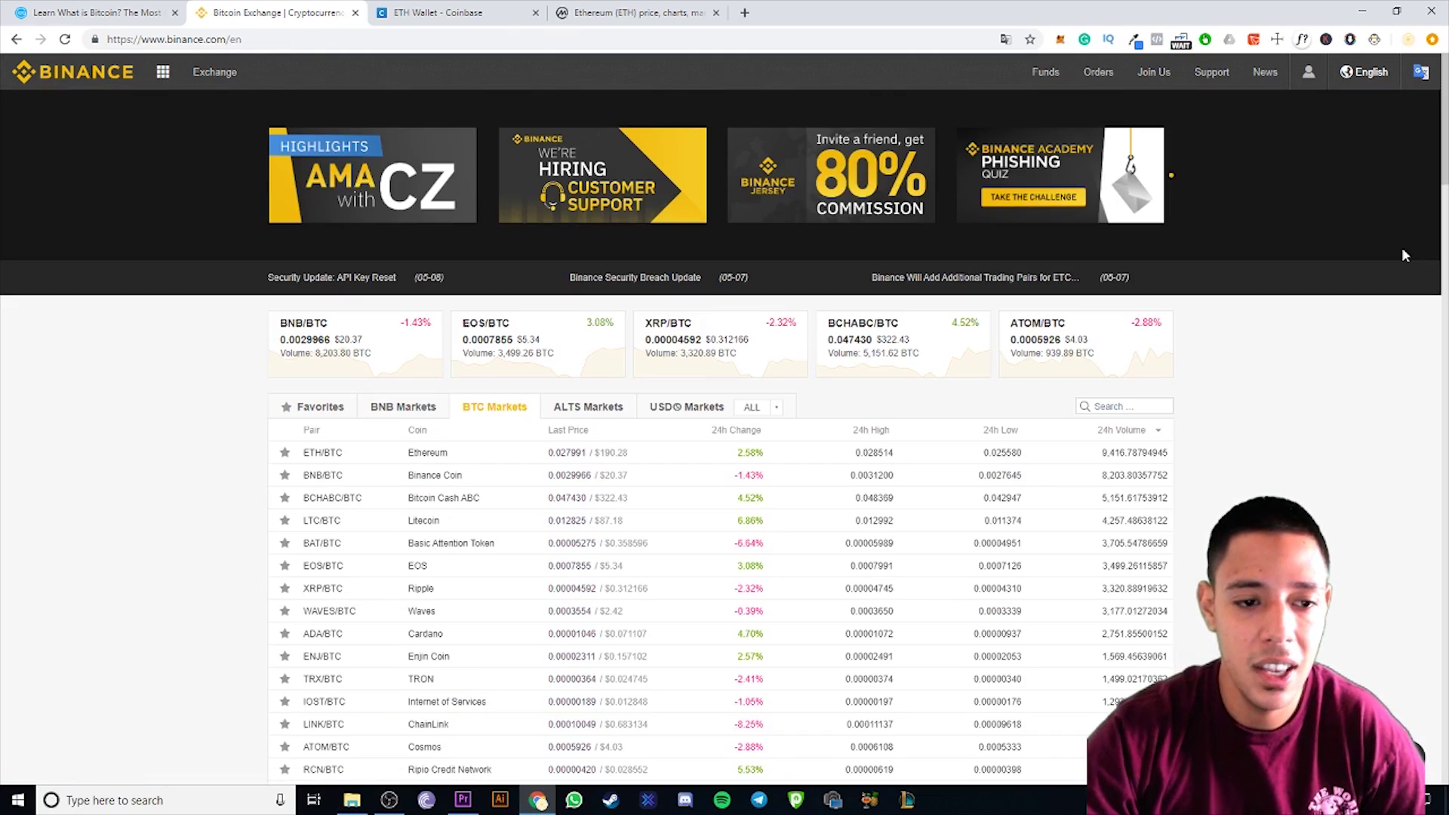
Sort the BTC Markets list by 24h change with the largest losses first and look through the pairs.
scroll(906, 422, down, 5)
scroll(821, 398, up, 2)
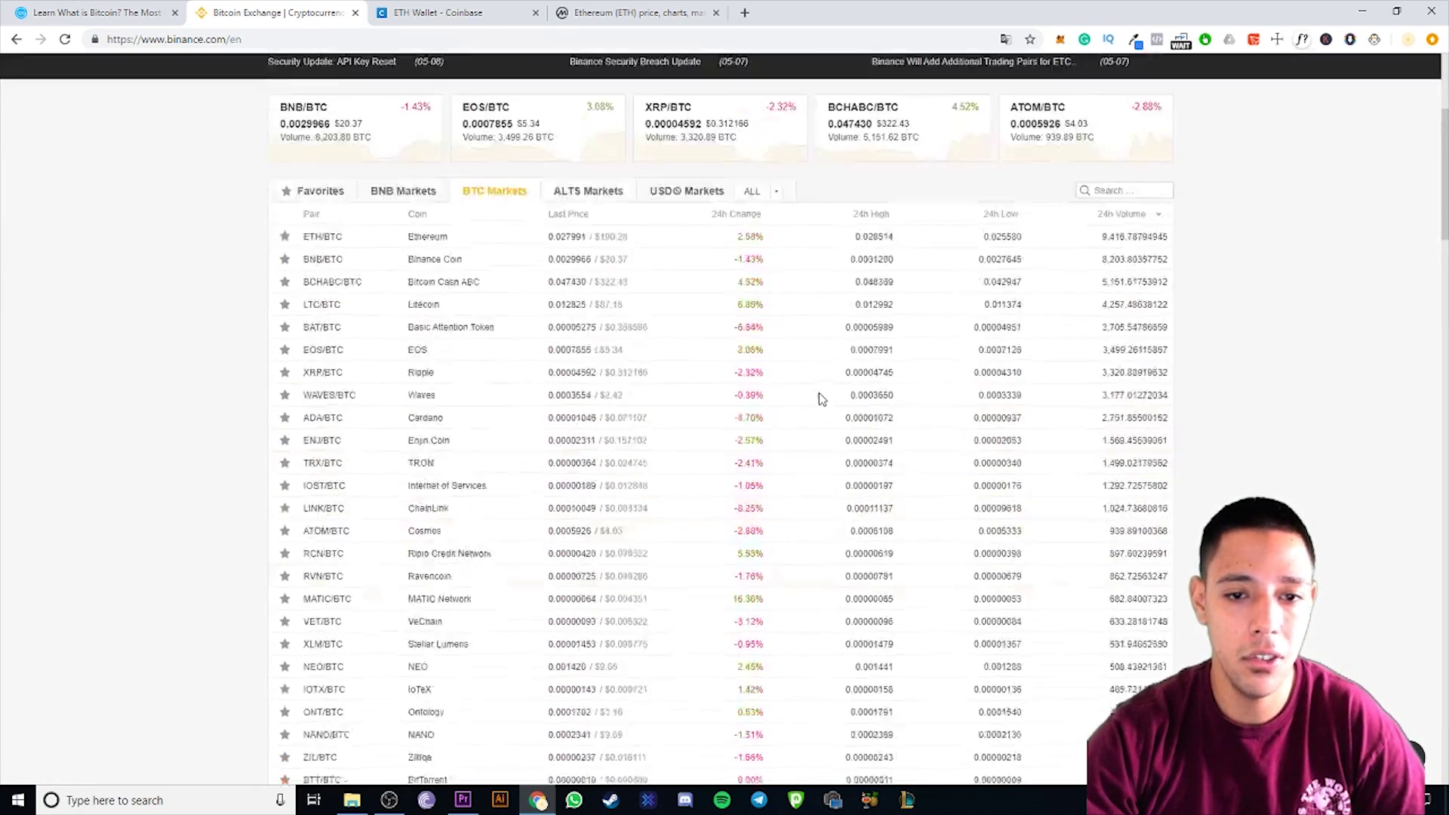
scroll(821, 399, up, 2)
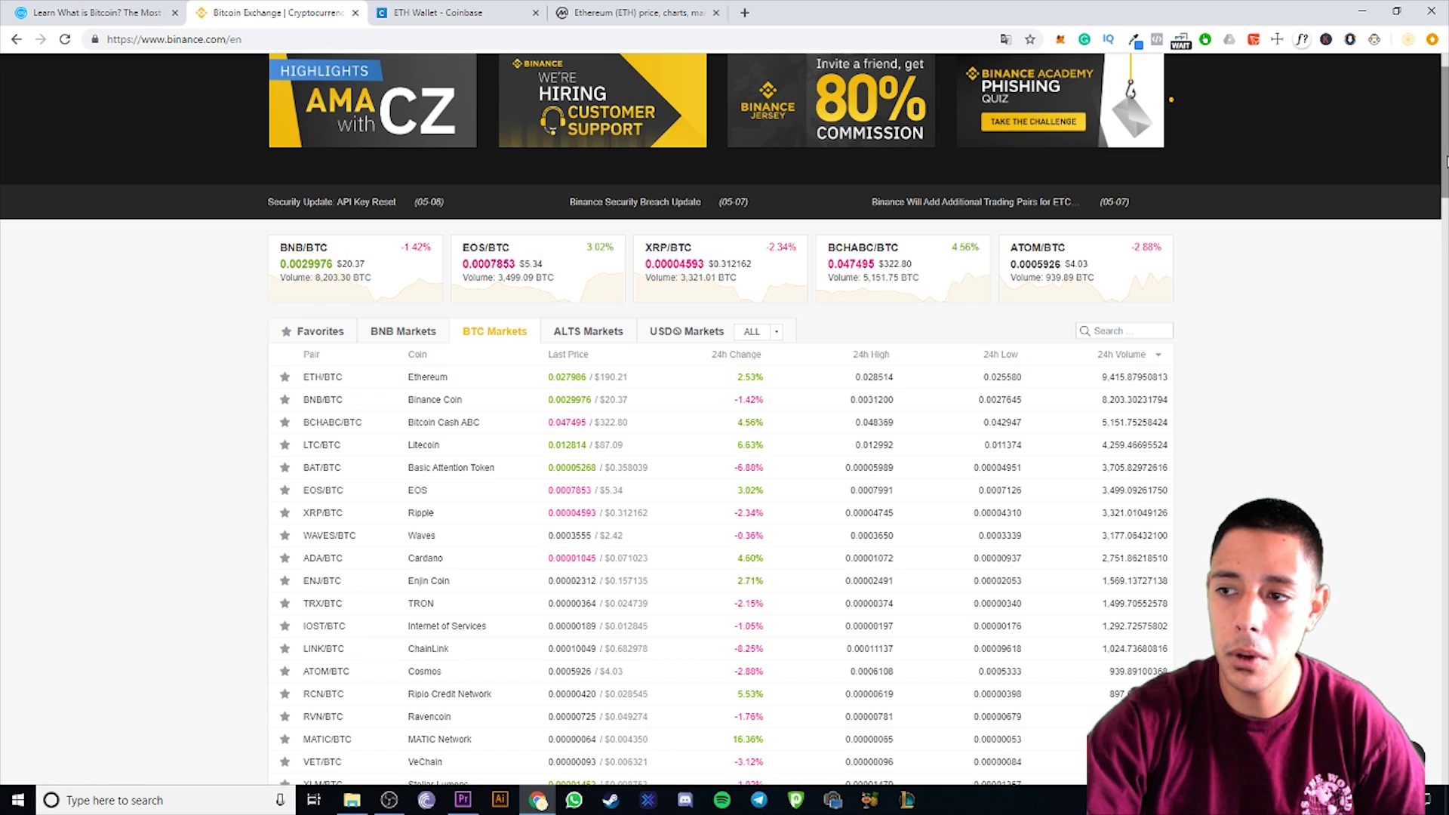
drag(1443, 163, 1444, 169)
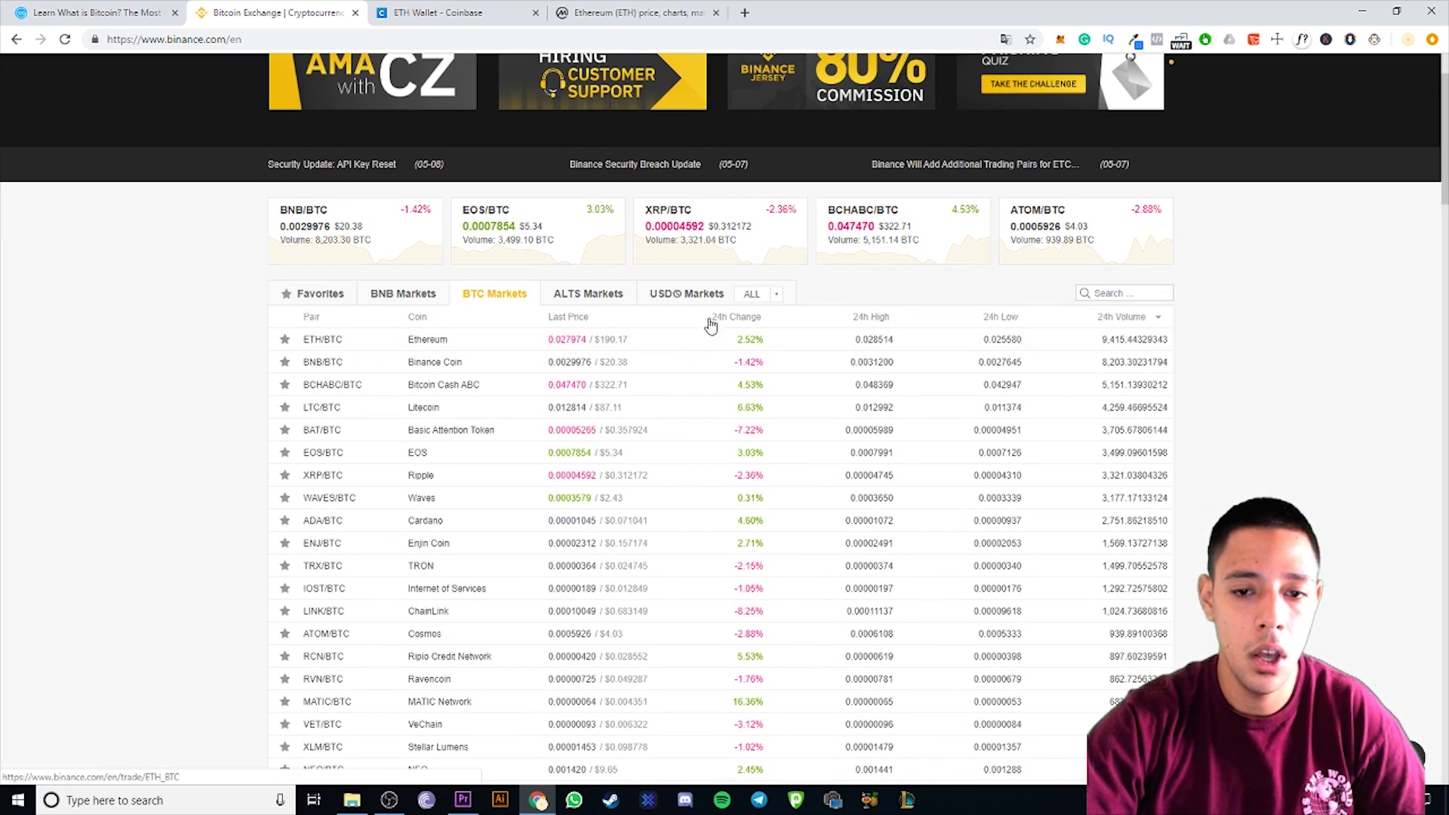
click(742, 317)
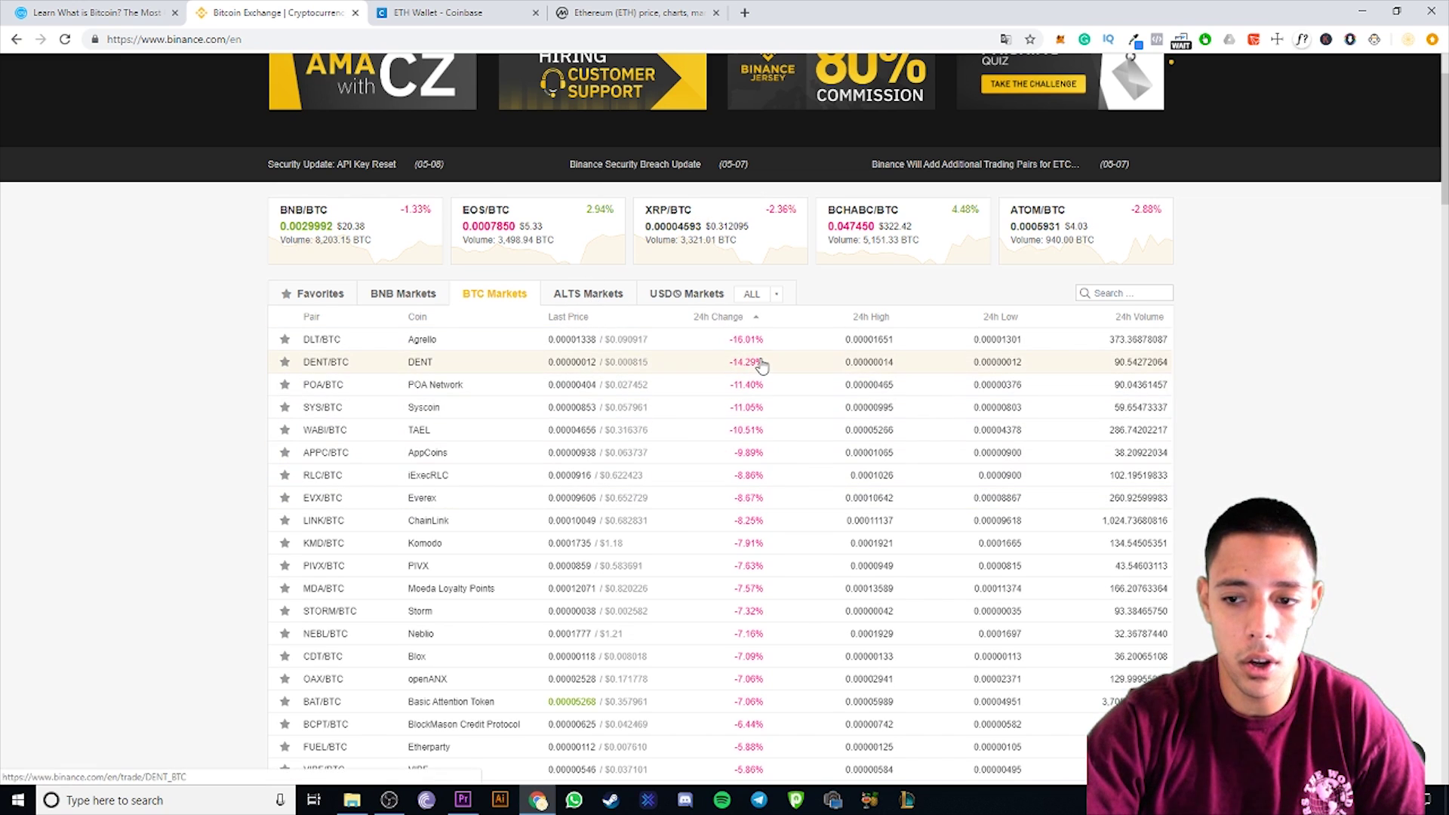
scroll(757, 364, down, 1)
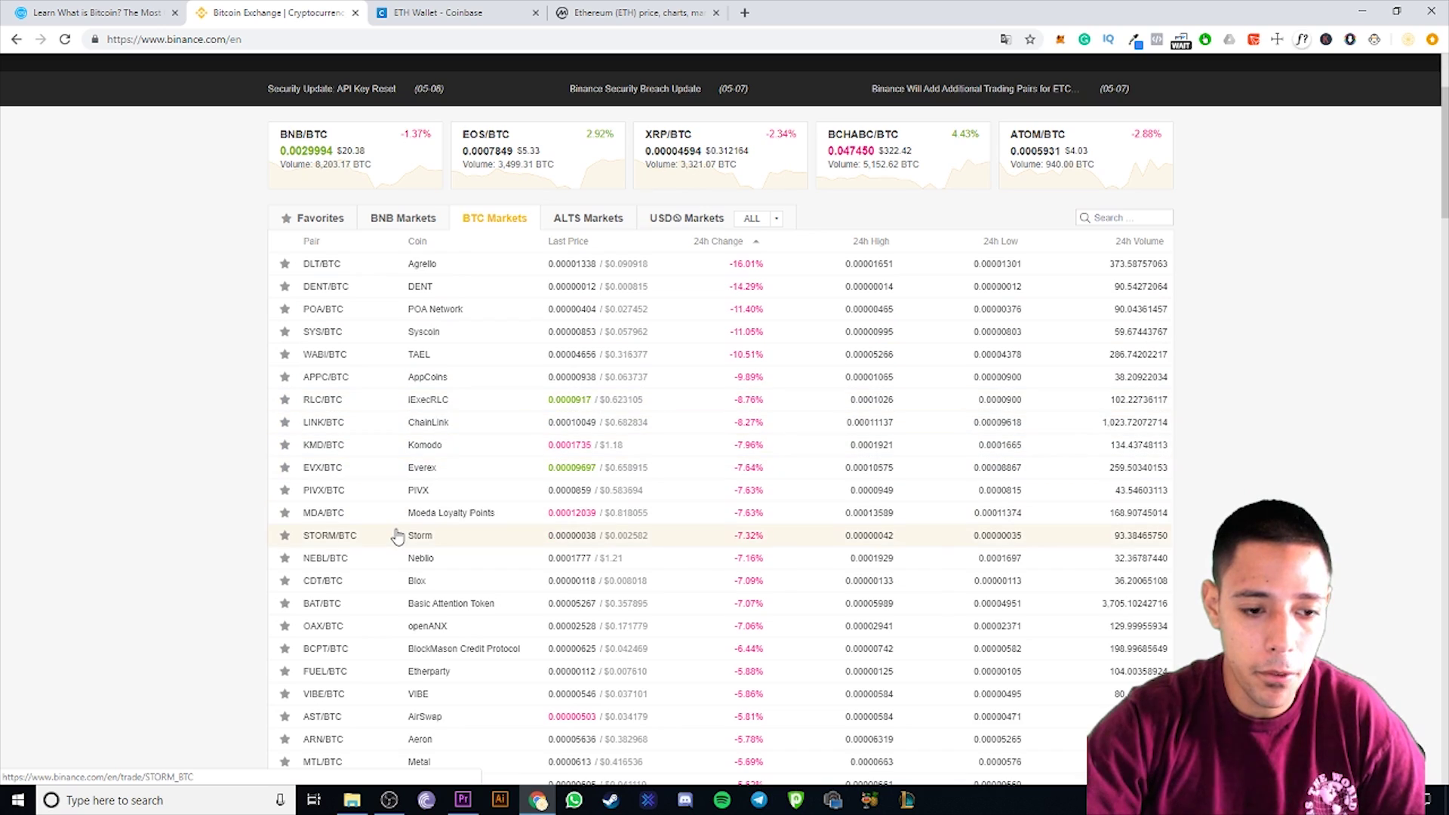
scroll(470, 540, down, 1)
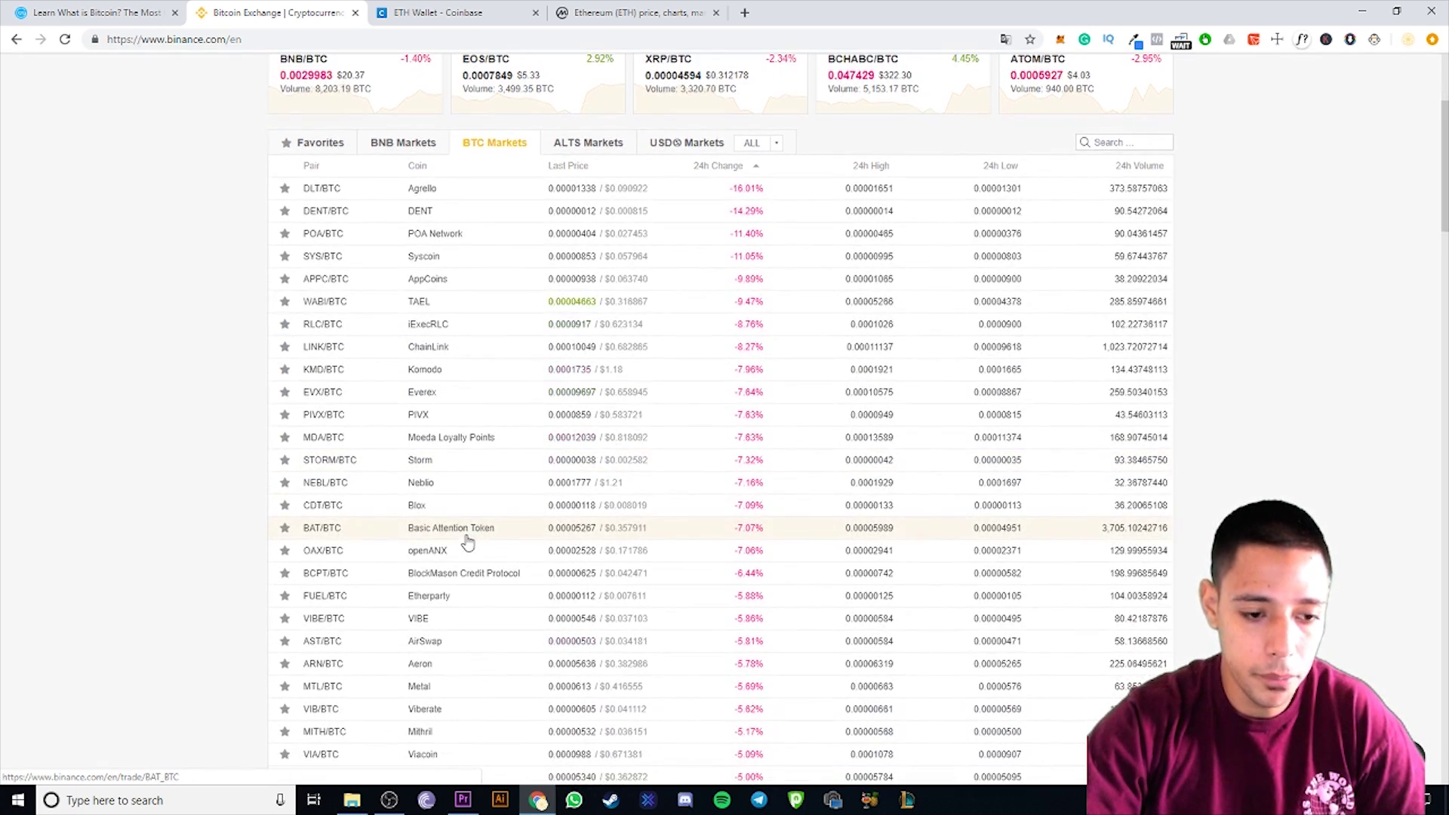
scroll(470, 542, down, 2)
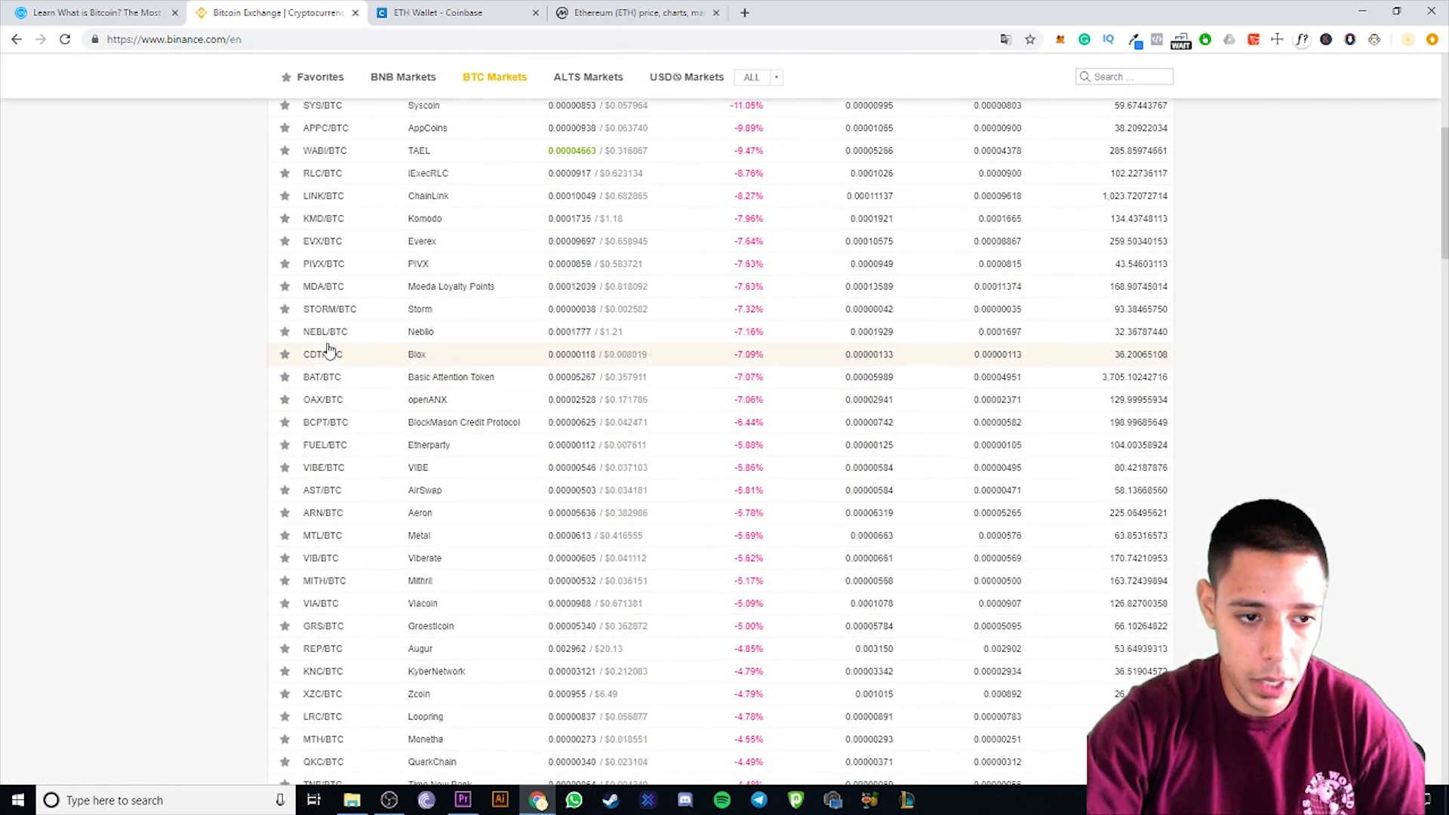
Look through the BTC Markets list and find the BAT/BTC pair by searching the page for "bat".
scroll(328, 349, up, 2)
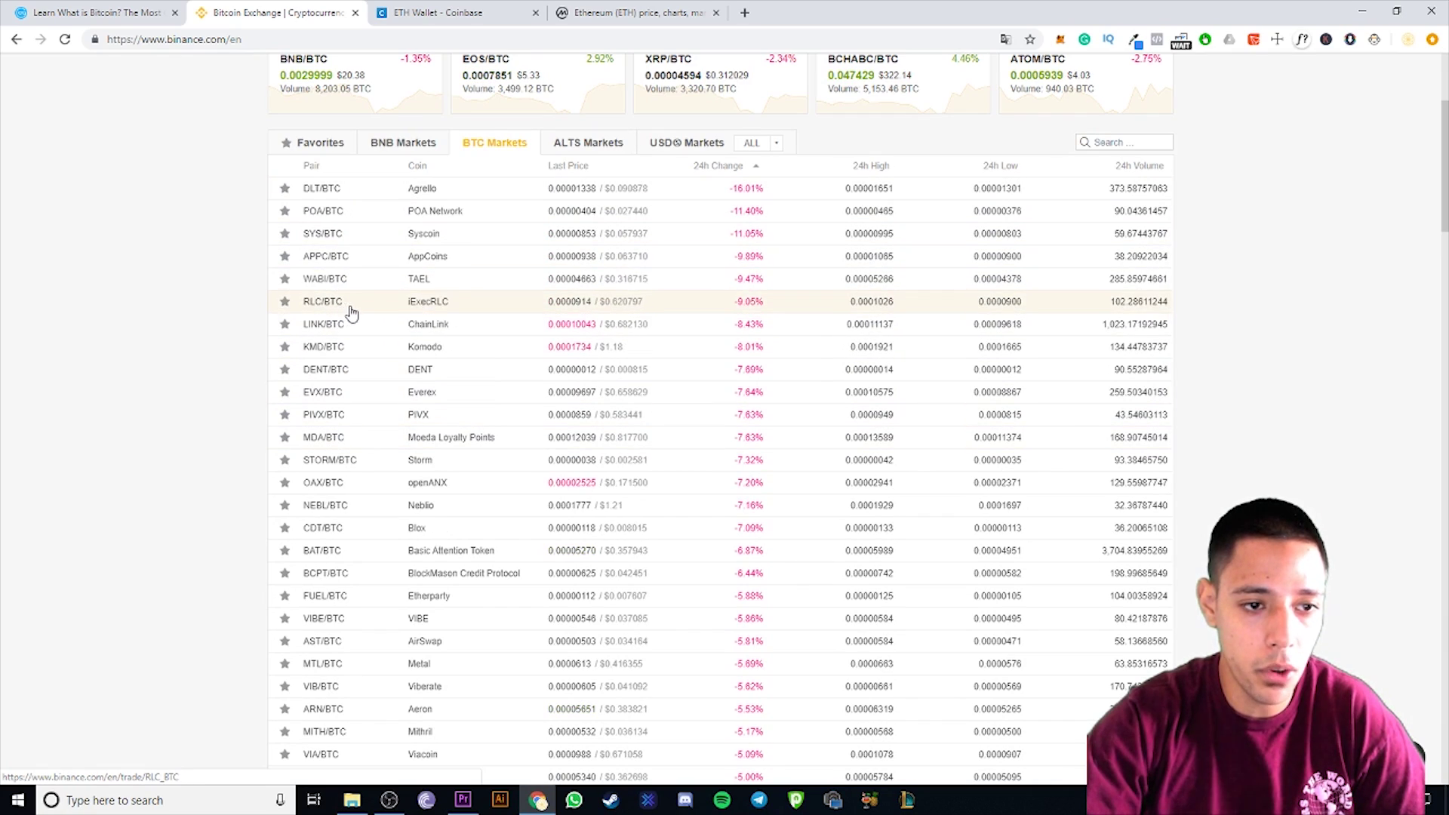
scroll(354, 305, down, 3)
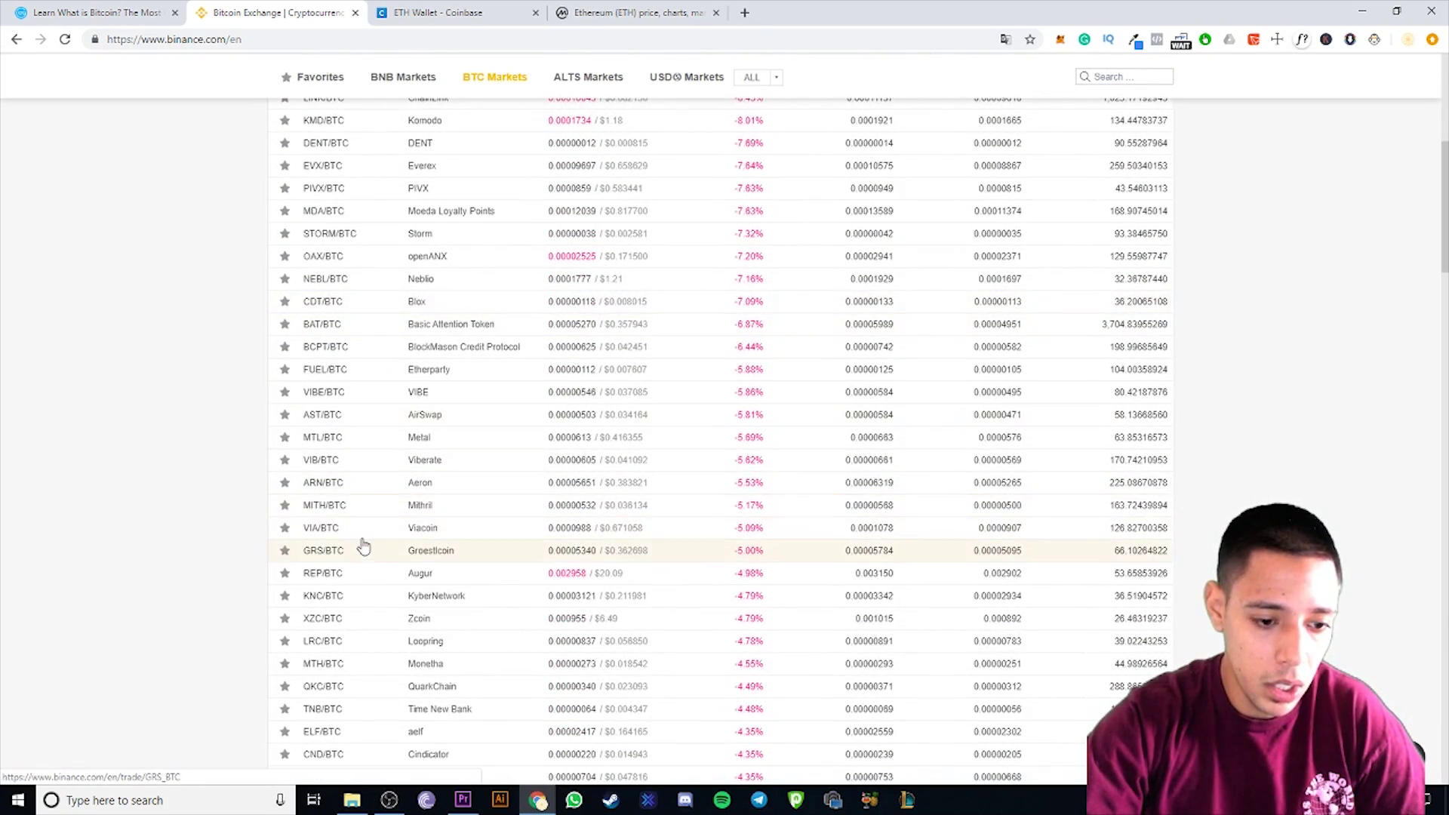
scroll(363, 546, down, 3)
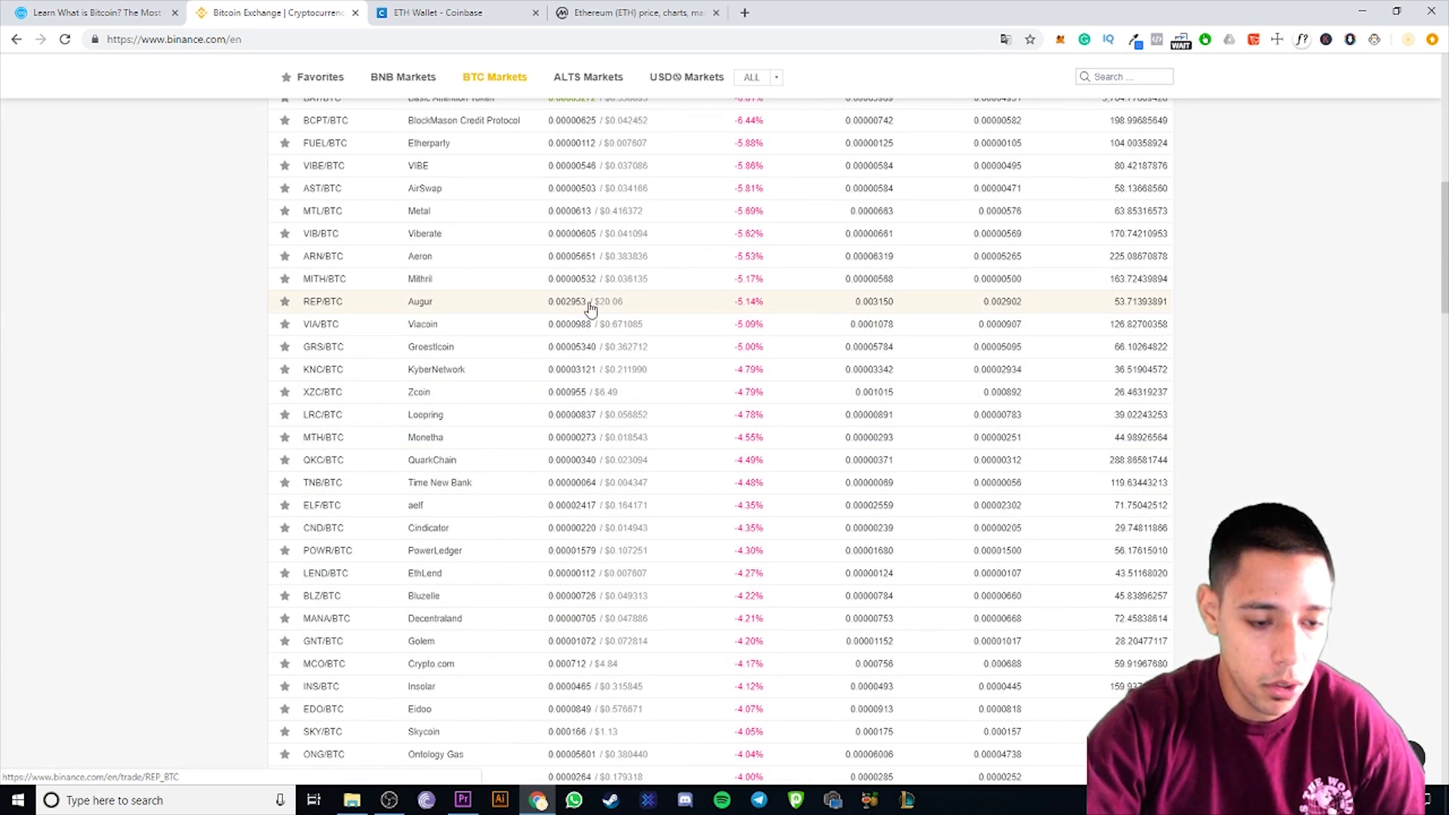
key(ctrl+f)
text(bat)
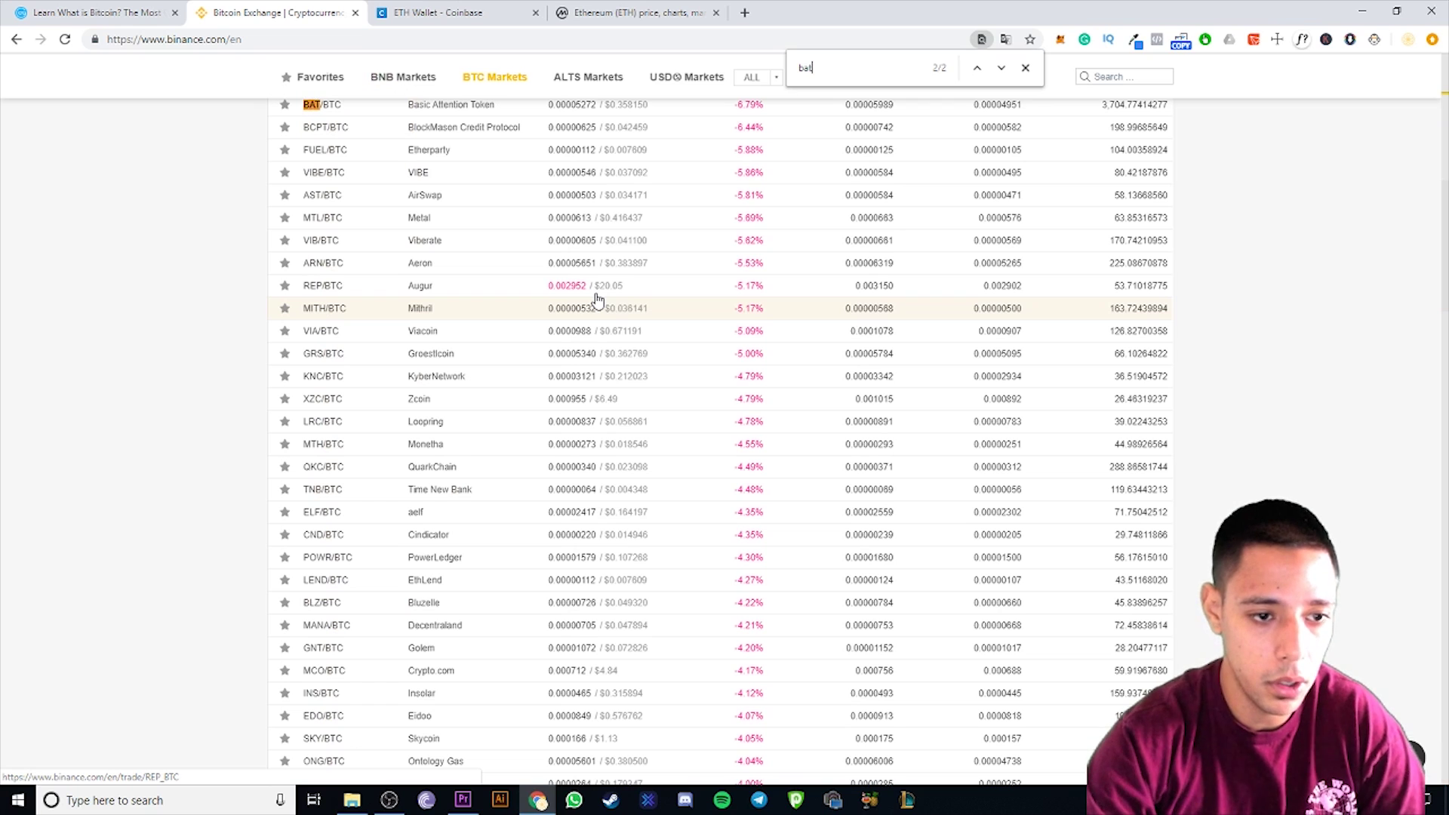
scroll(593, 257, up, 3)
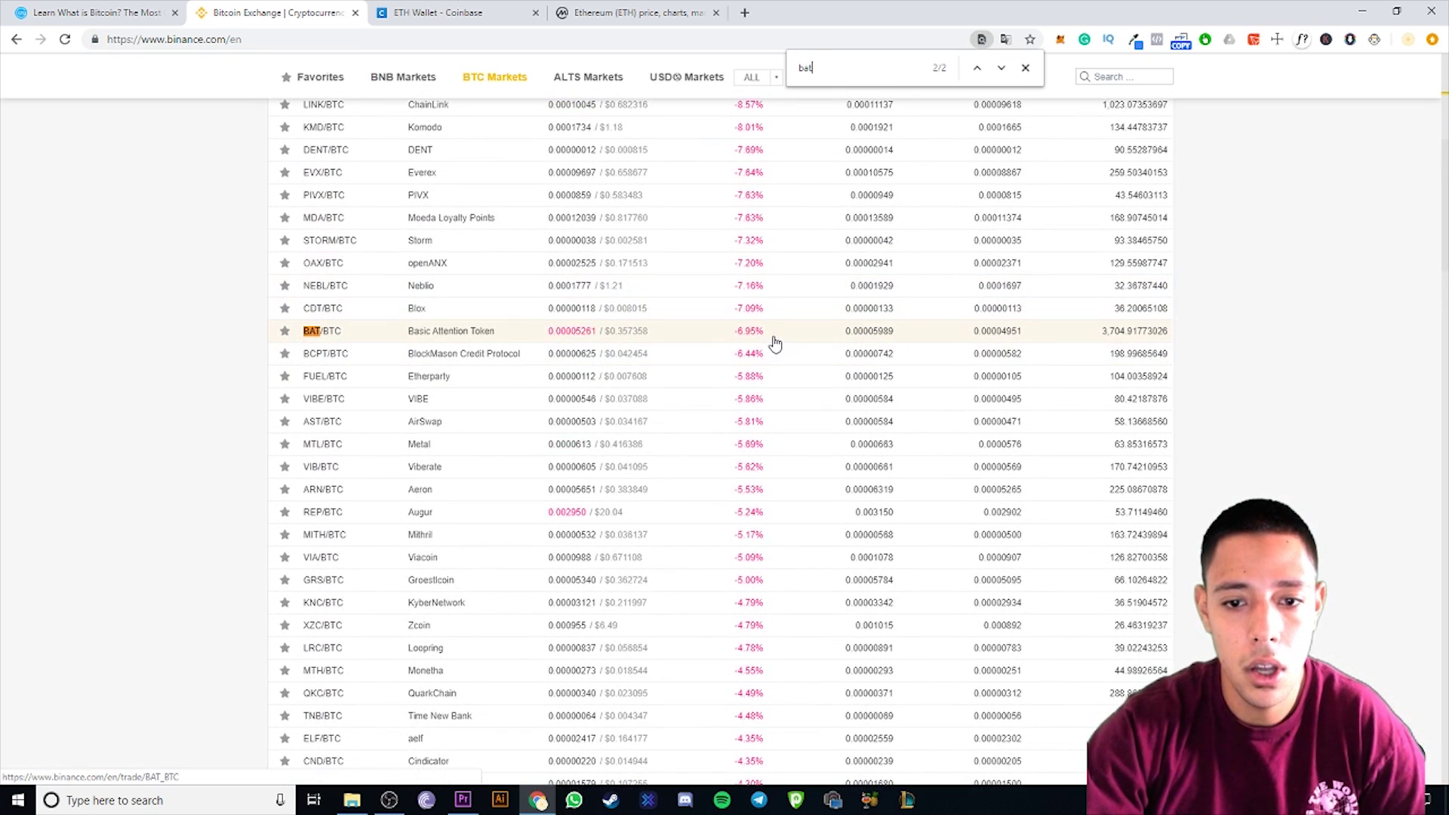
click(1025, 69)
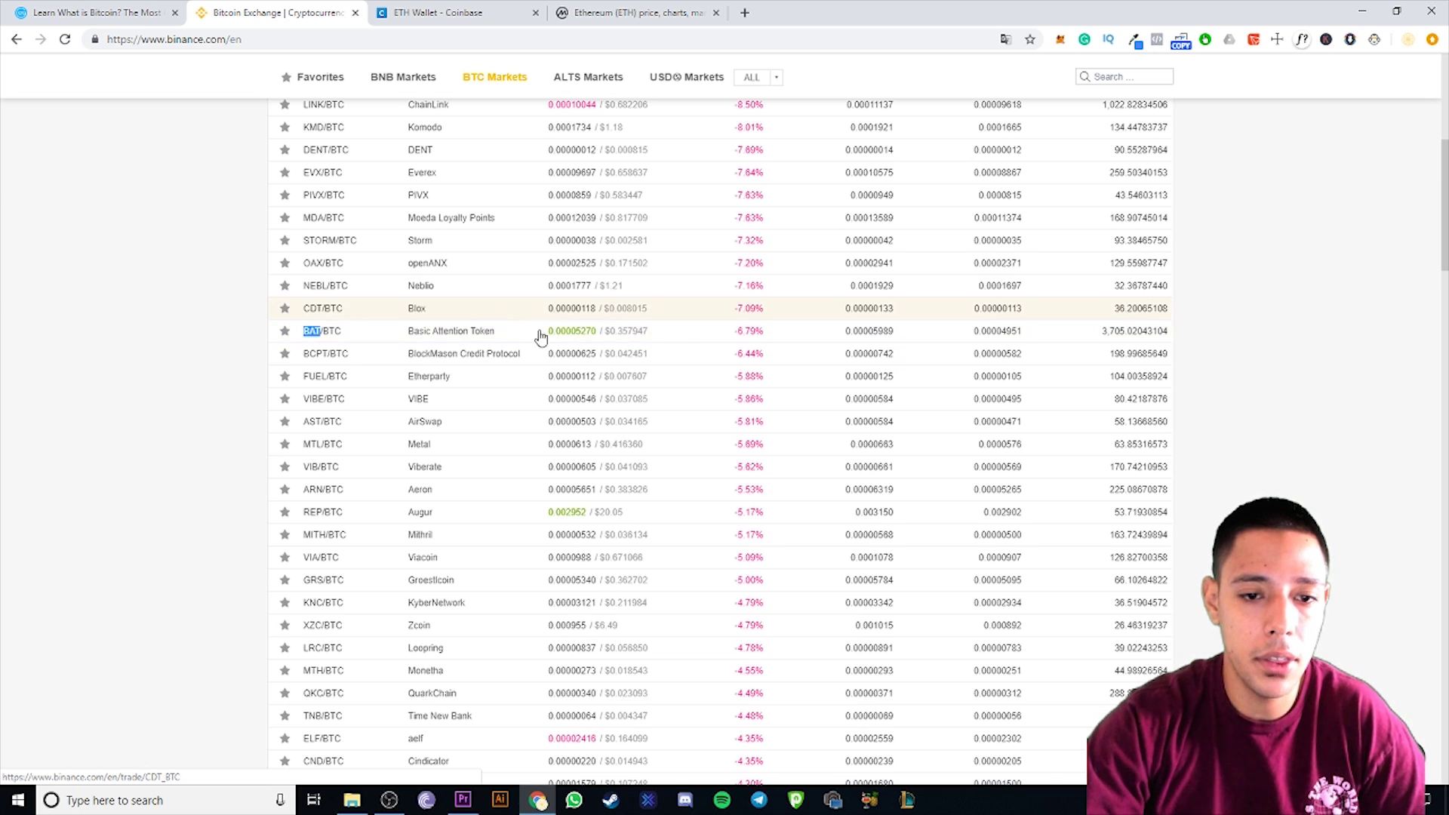
Switch to CoinMarketCap, return to the Top 100 Cryptocurrencies list and look through the ranked coins.
click(613, 6)
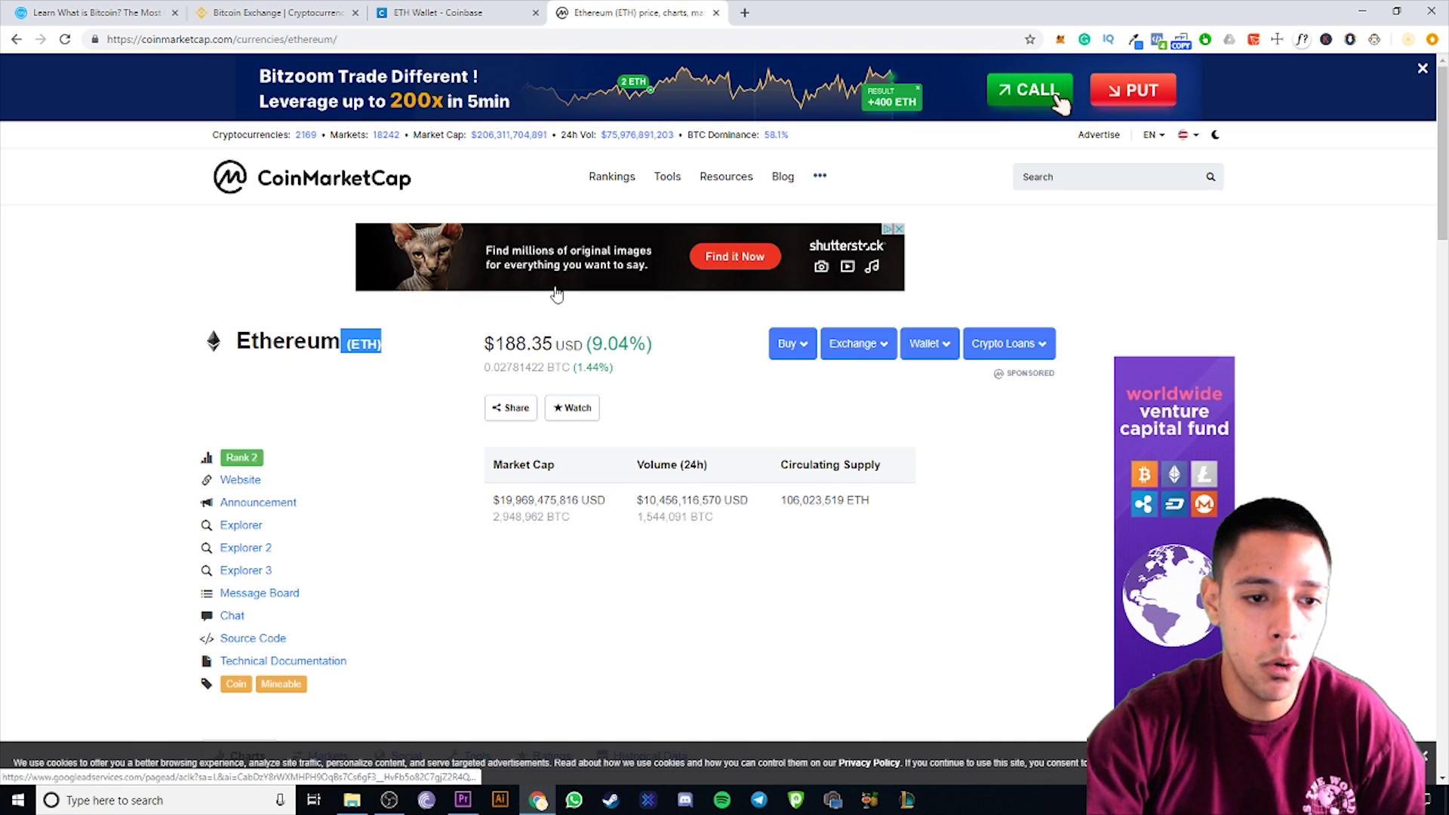
key(alt+Left)
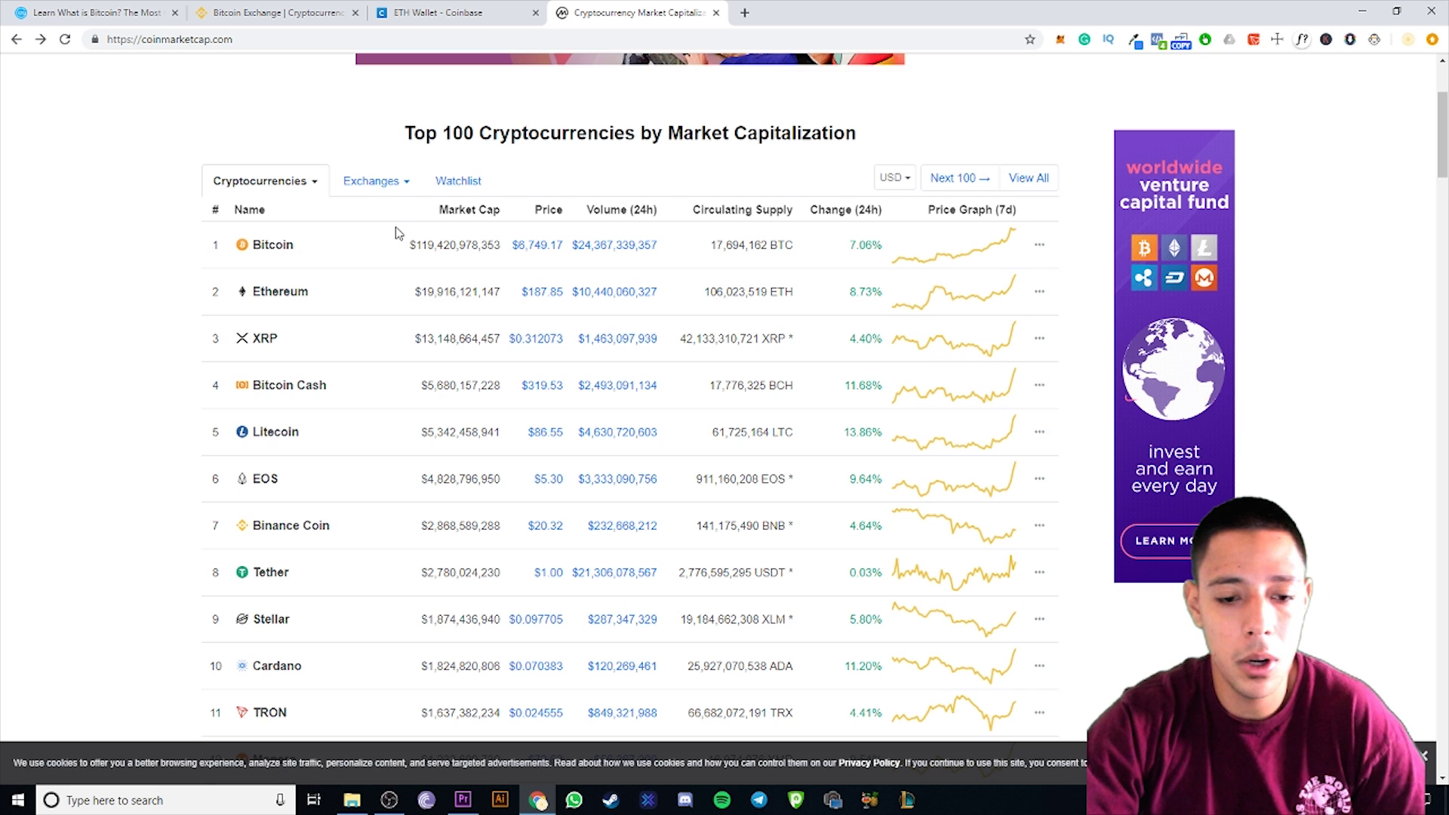
scroll(399, 234, down, 2)
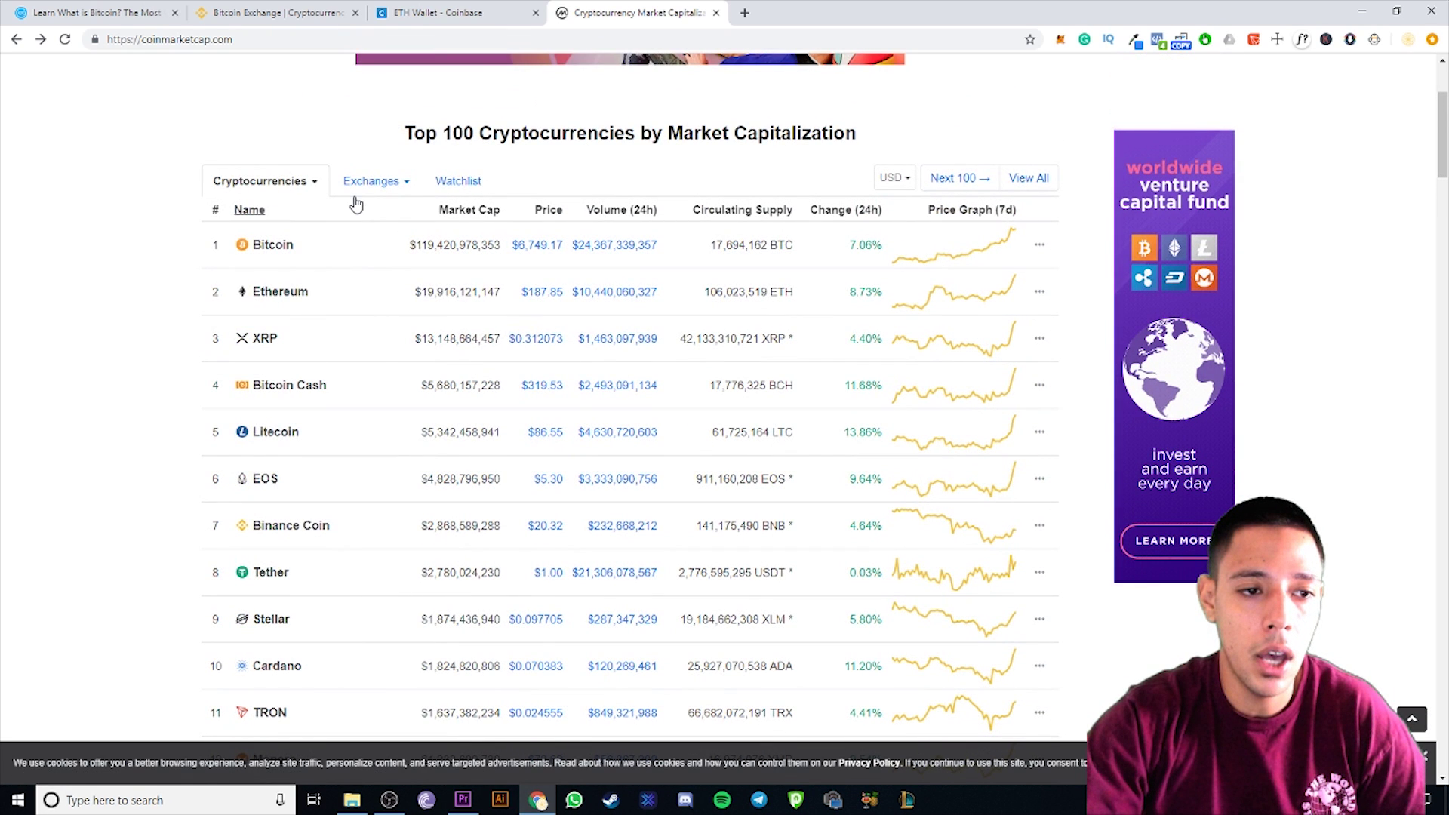
scroll(377, 166, down, 5)
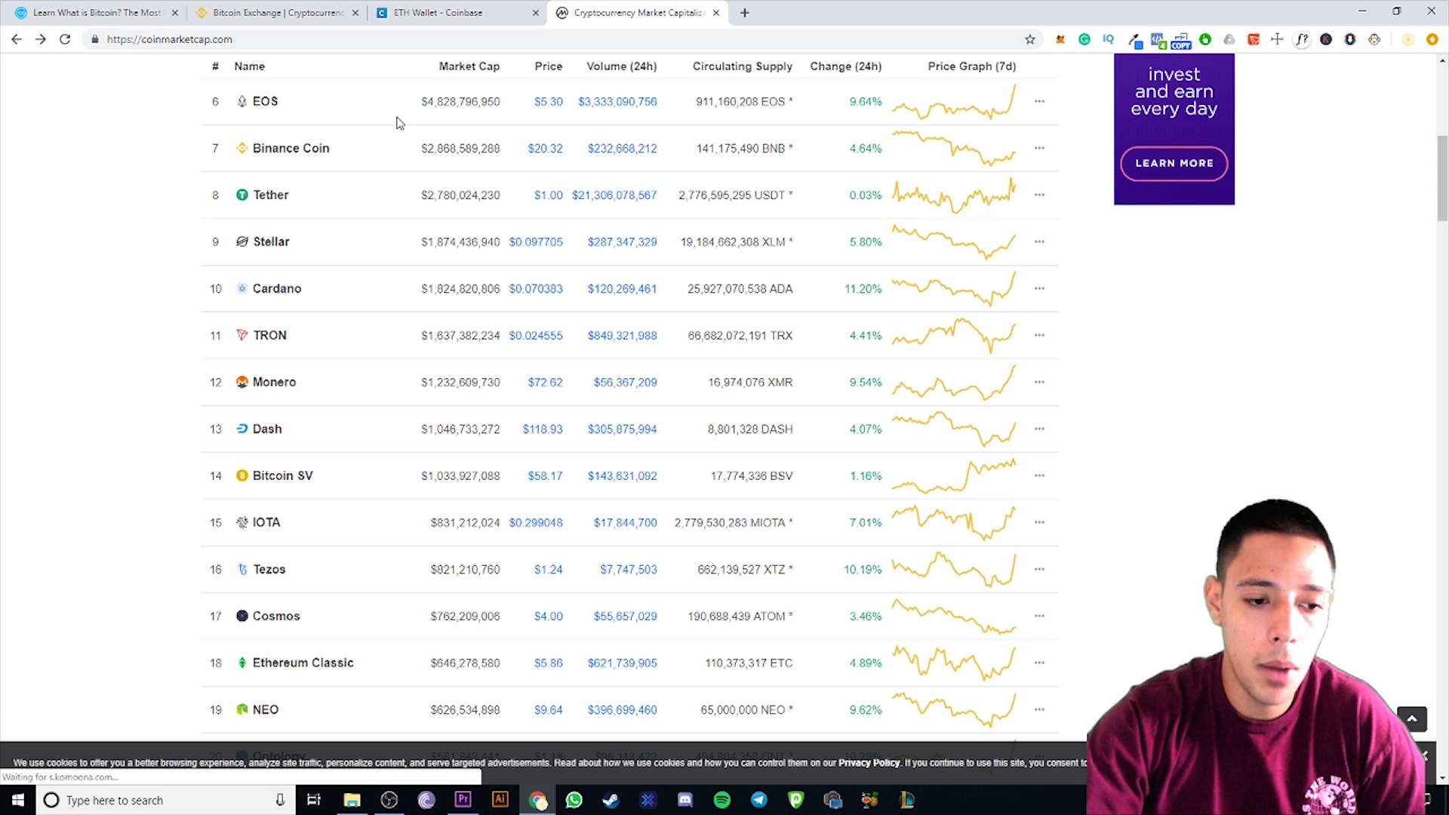
scroll(449, 256, up, 4)
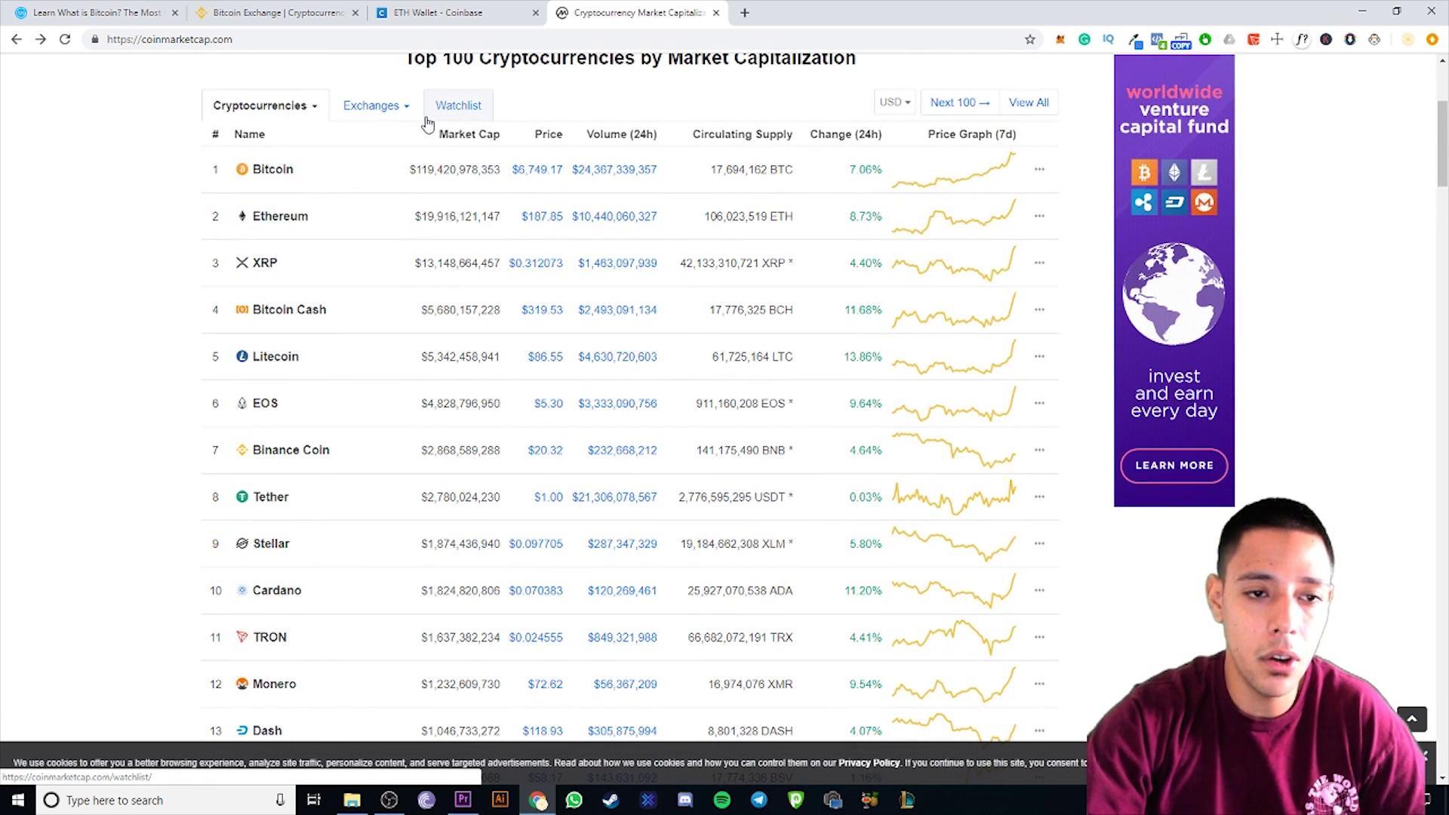
click(281, 498)
click(16, 39)
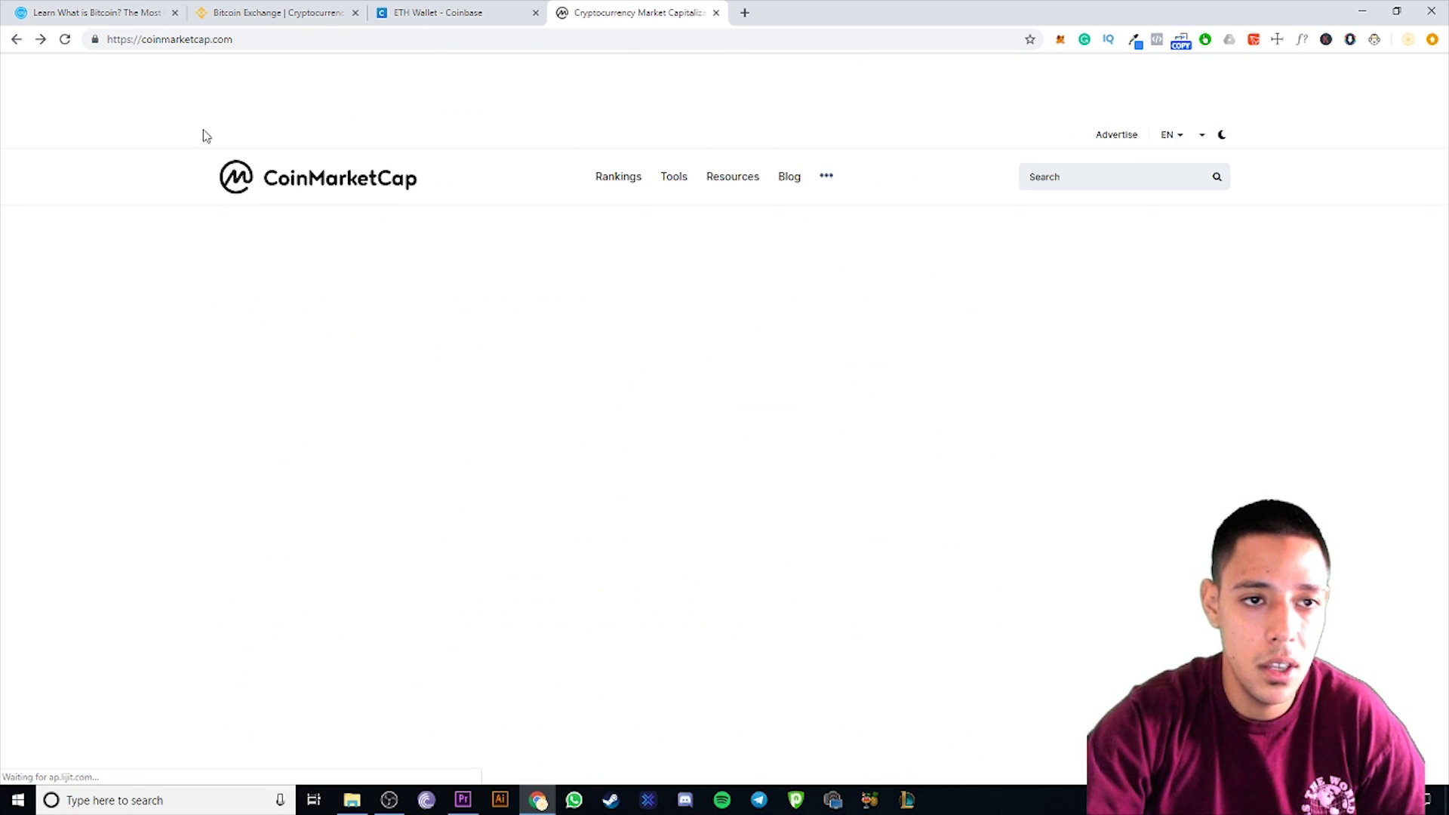
scroll(486, 305, down, 3)
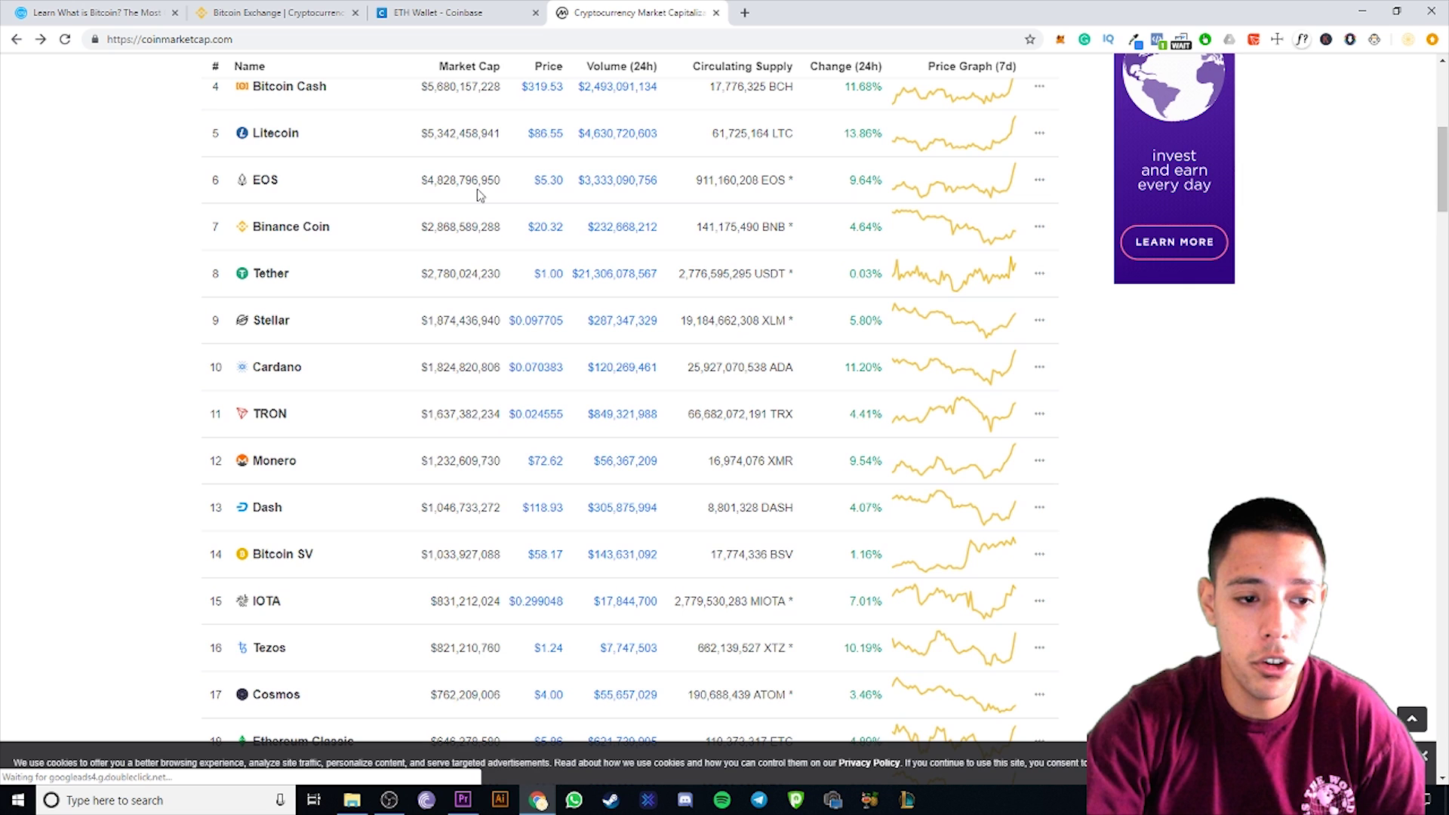
Switch back to Binance and open the Basic exchange view.
click(289, 16)
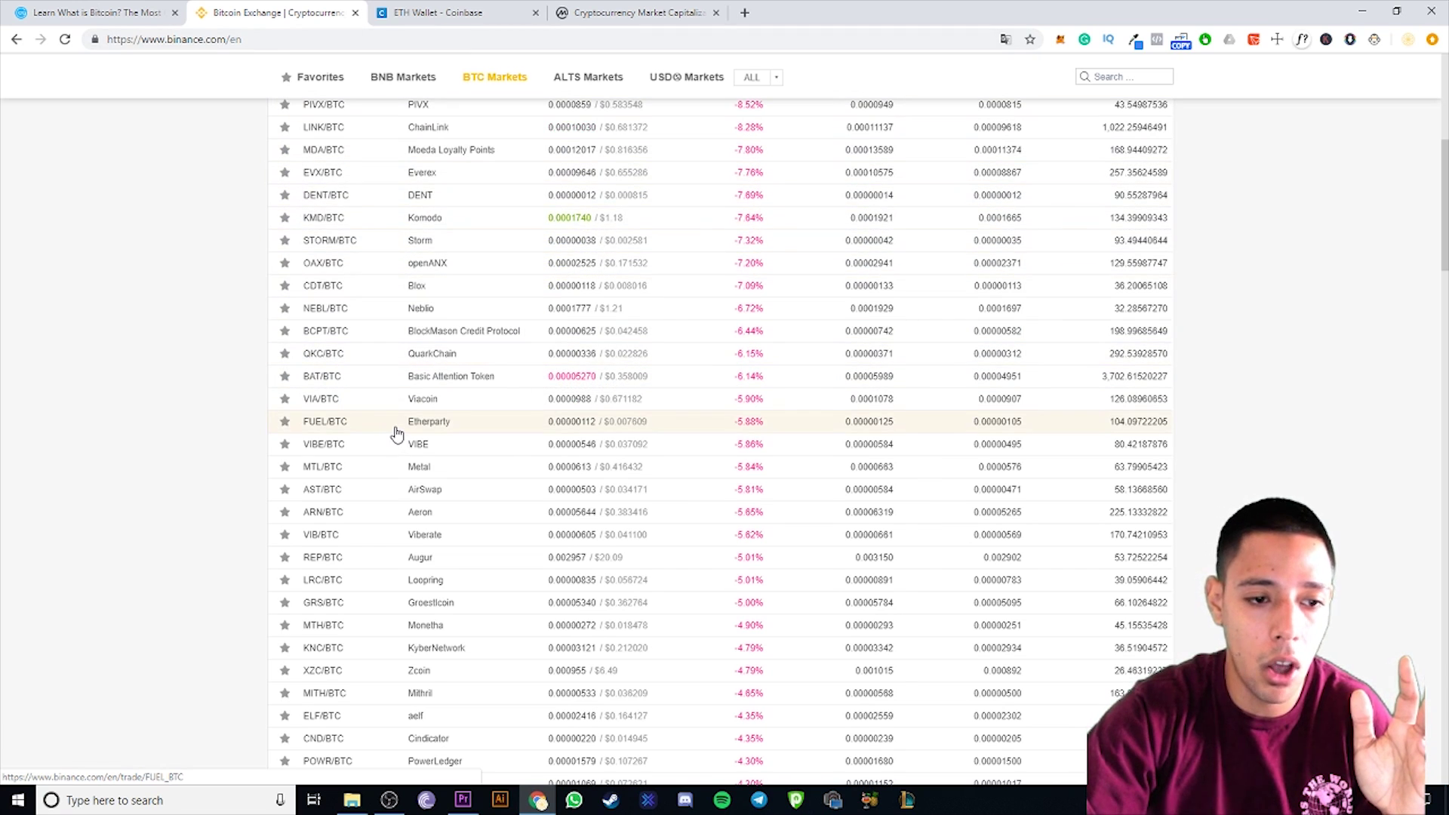
scroll(432, 385, up, 7)
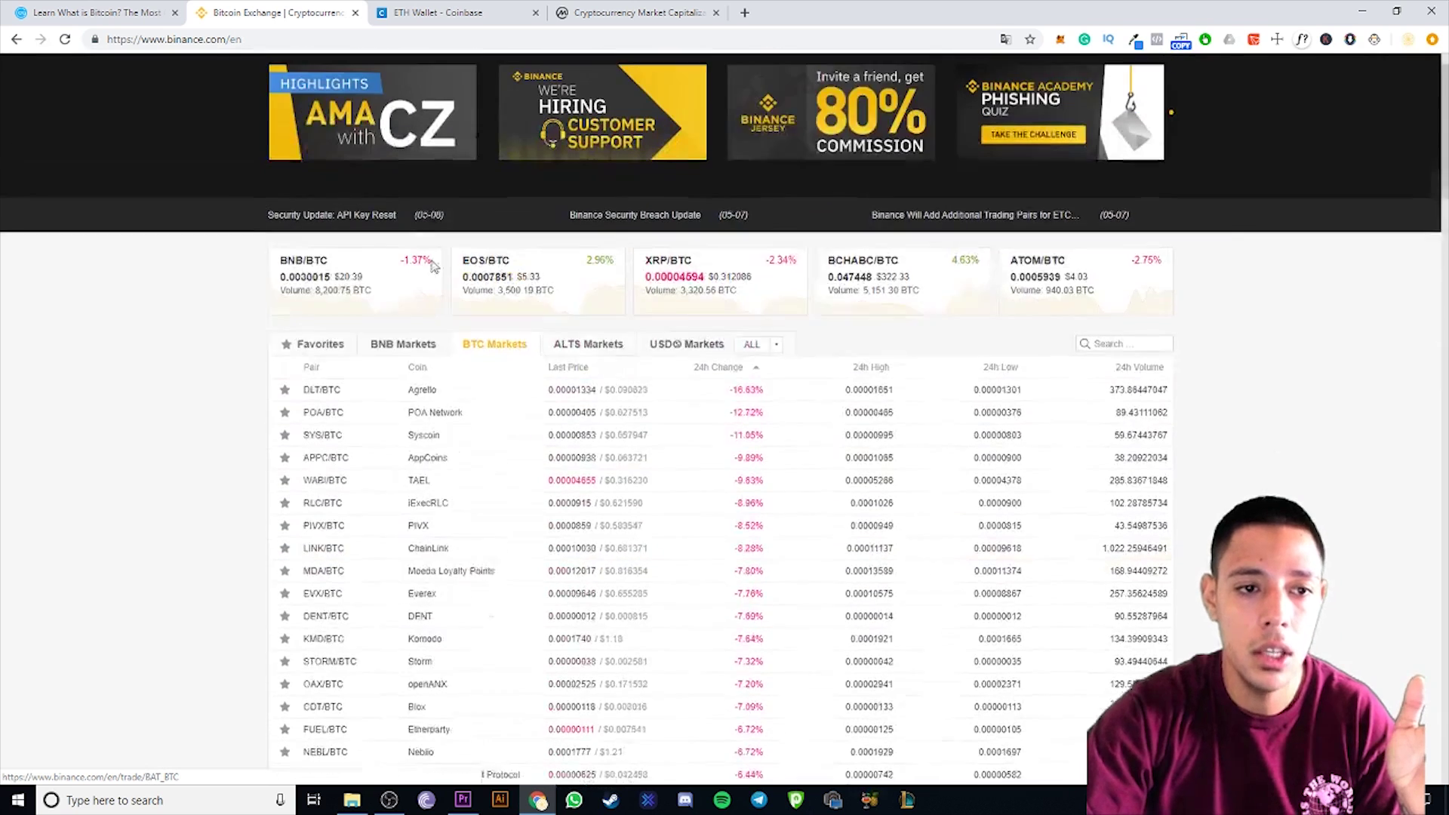
mouse_move(159, 82)
mouse_move(214, 75)
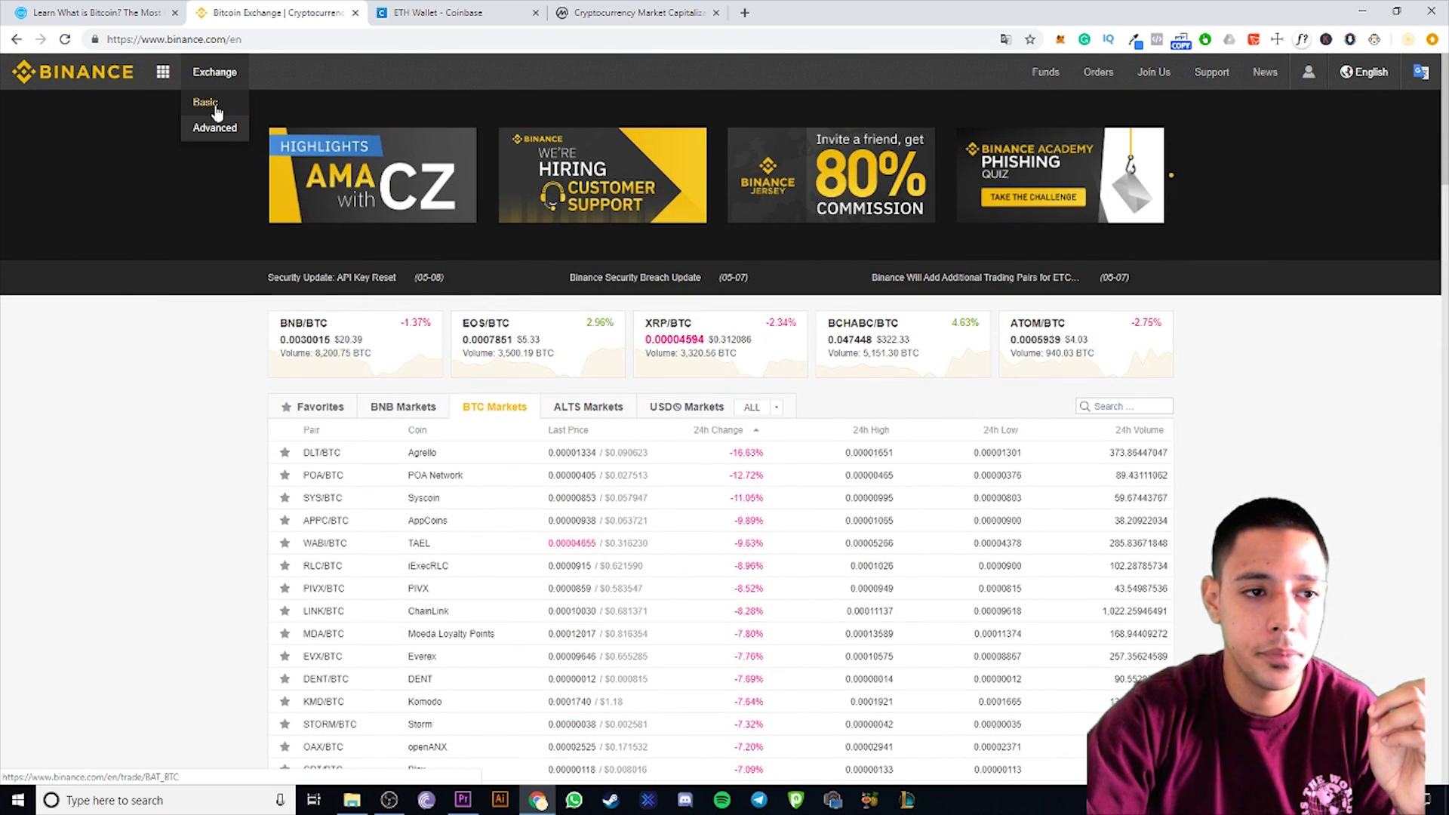
click(230, 107)
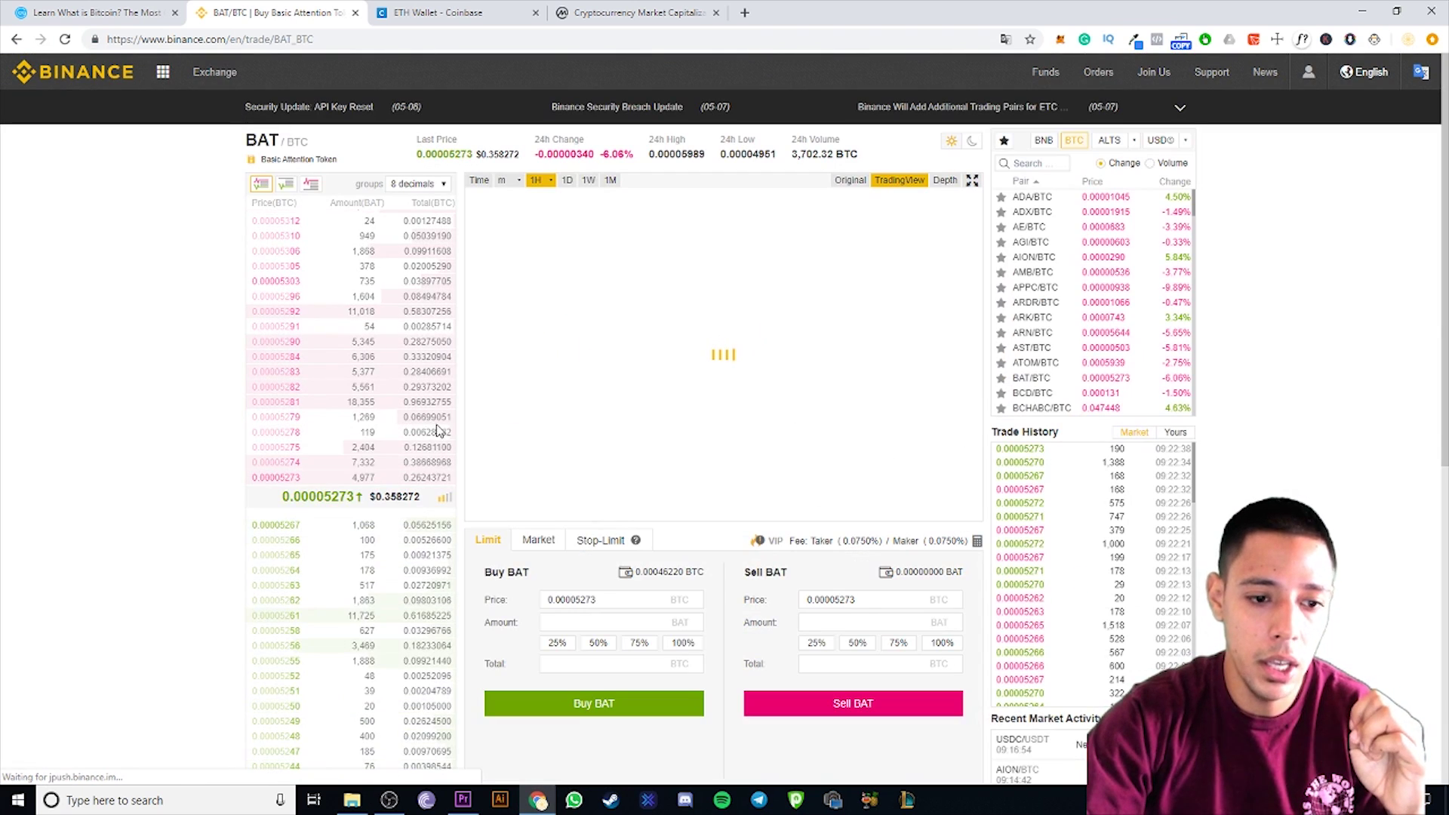
Search the exchange's BTC pairs for "bat" and open the BAT/BTC pair.
click(1023, 163)
text(bat)
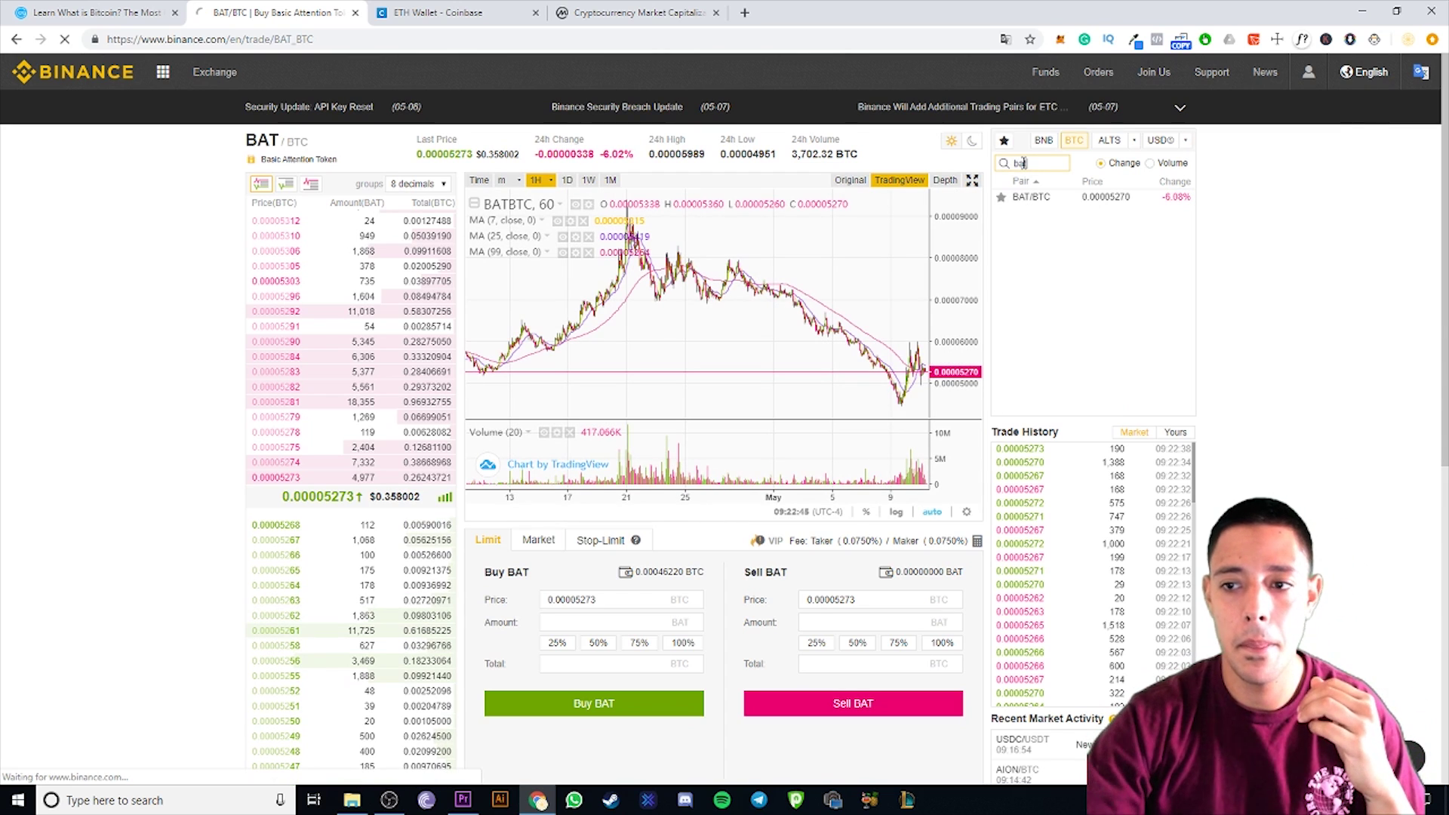
click(1053, 199)
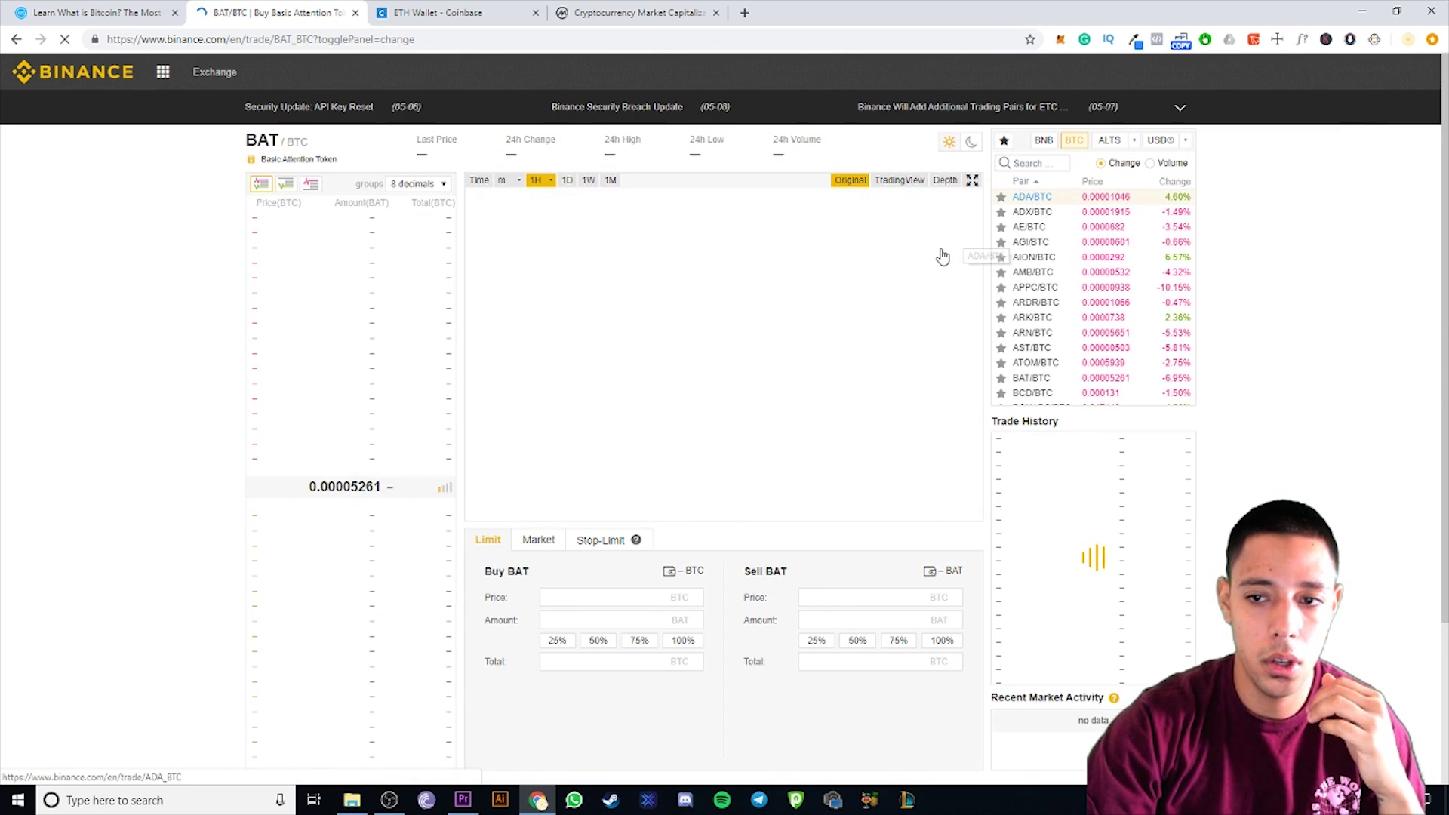
click(1050, 163)
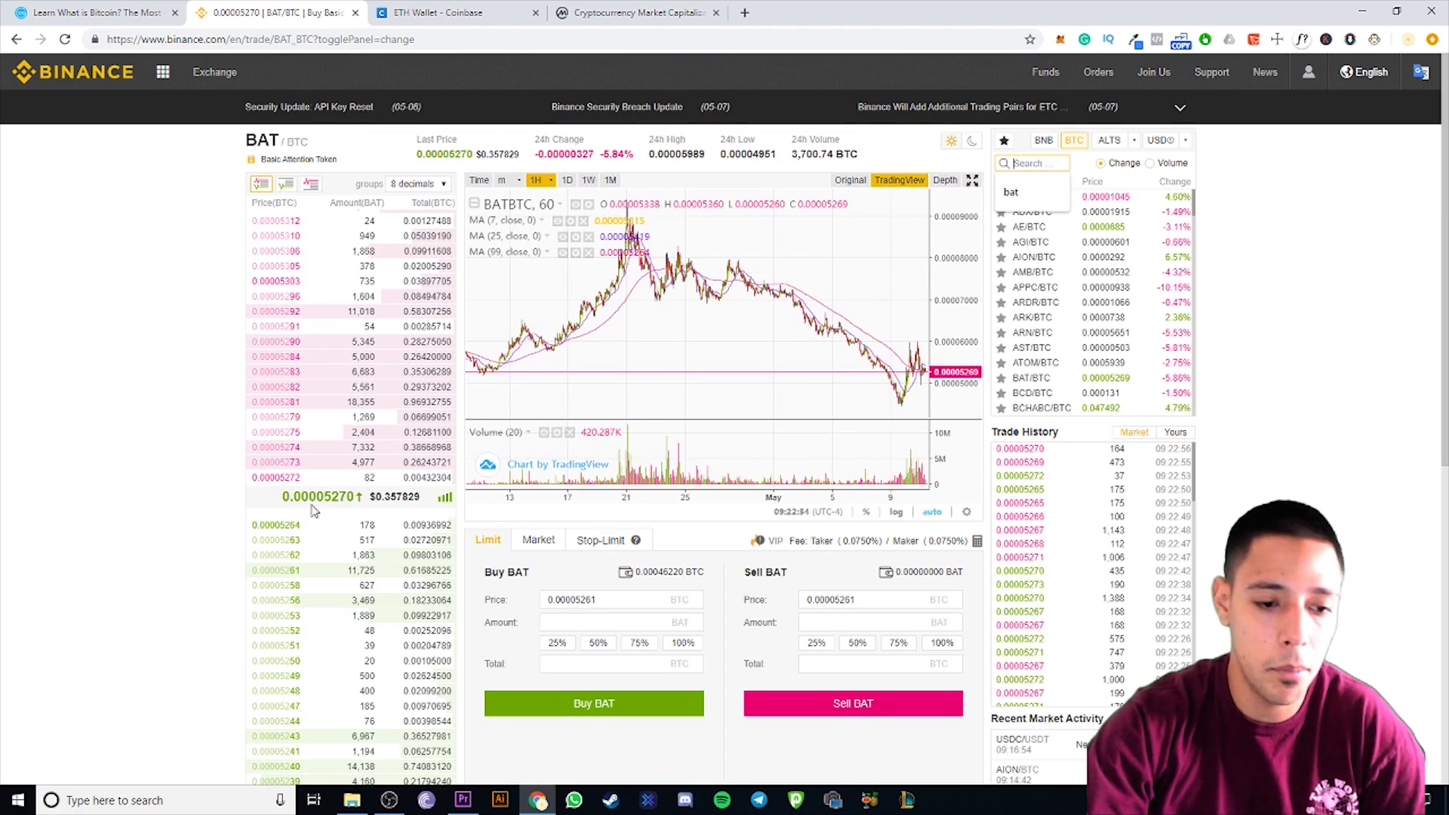
Examine the BAT/BTC page's order book, buy and sell forms, and open orders.
scroll(341, 375, down, 3)
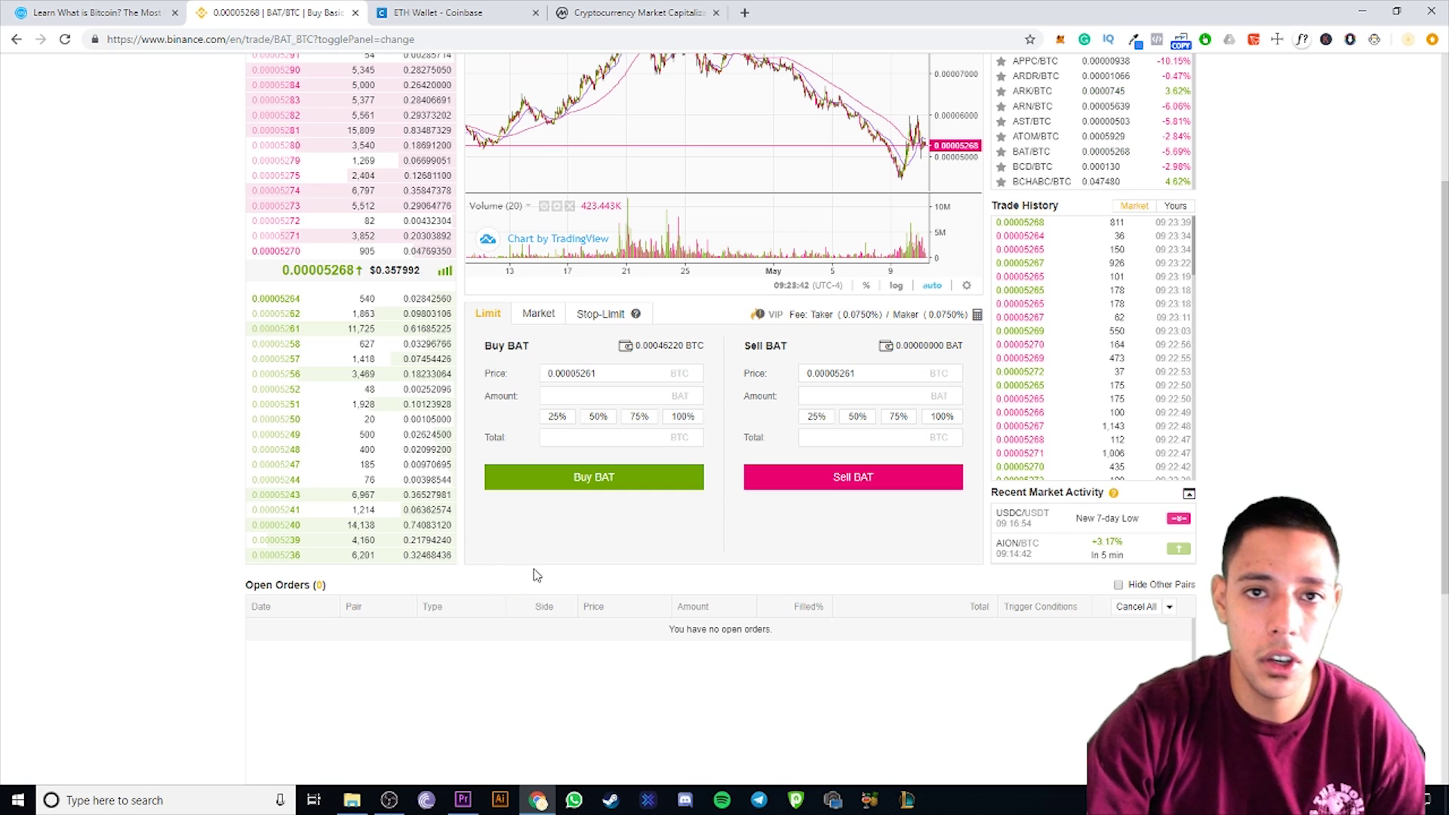
scroll(563, 508, up, 2)
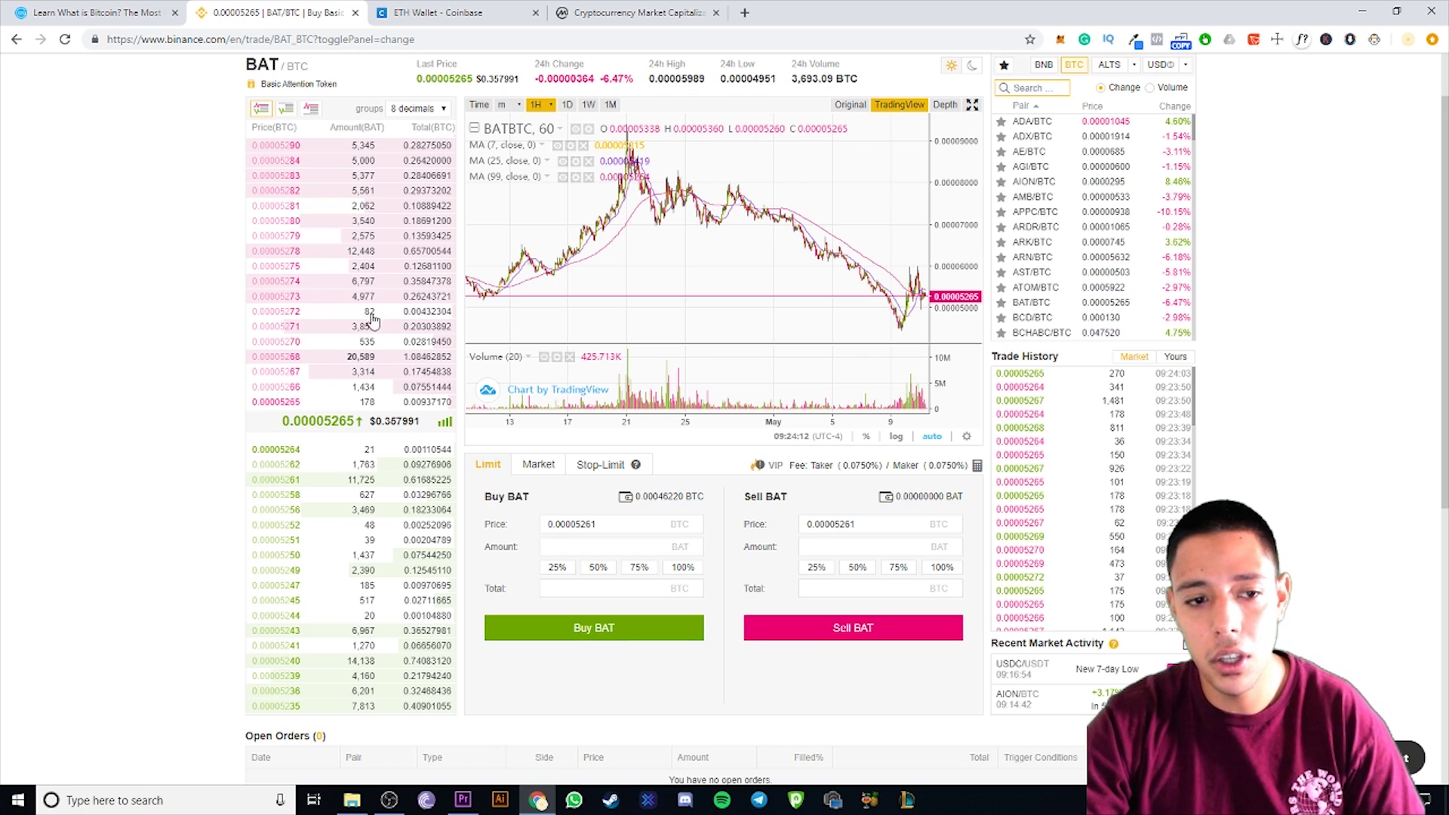
scroll(1210, 464, up, 1)
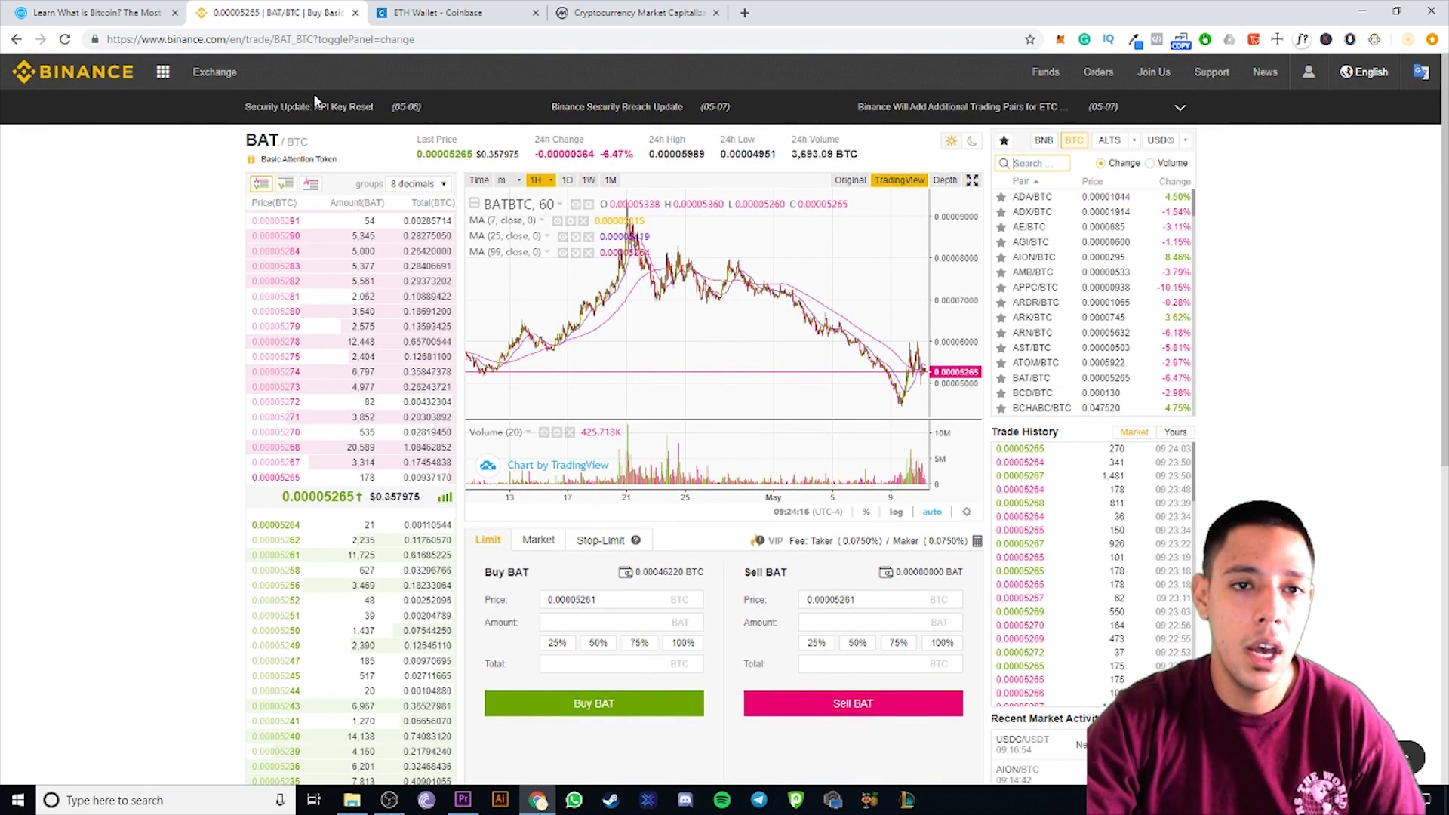
Switch to CoinMarketCap and find Basic Attention Token in the Top 100 list.
click(619, 13)
scroll(694, 219, up, 5)
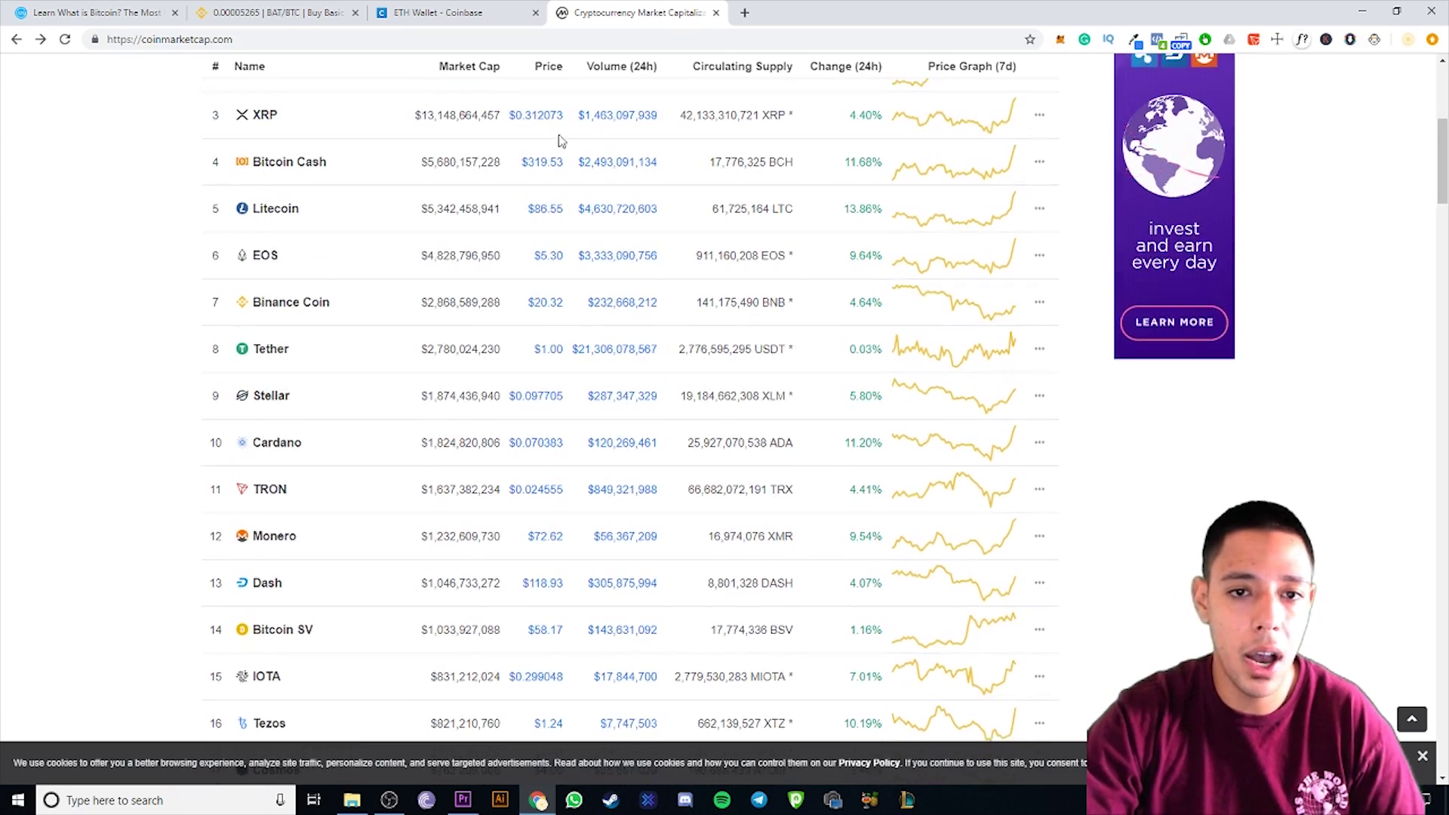
scroll(533, 388, down, 4)
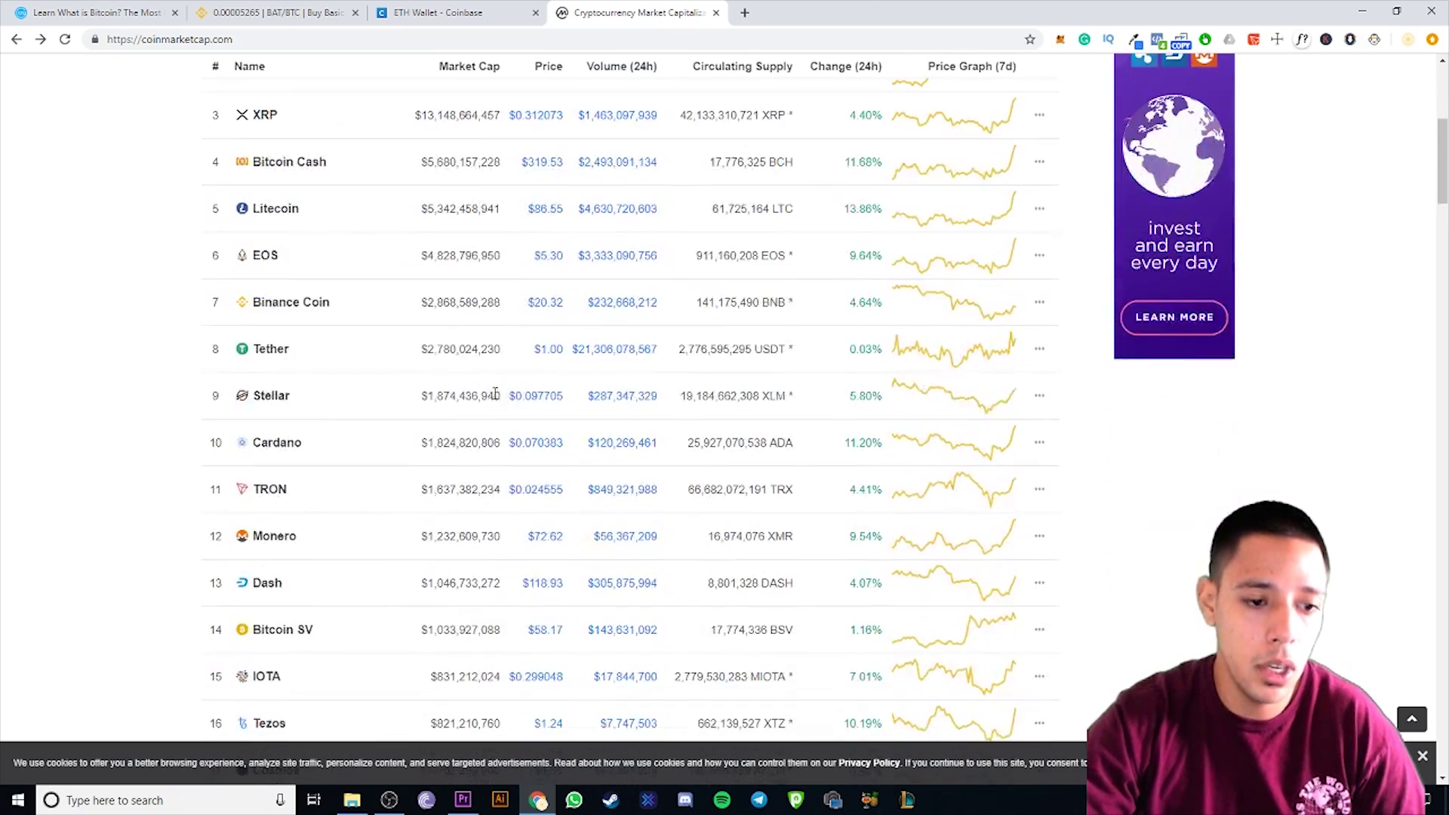
scroll(327, 475, down, 7)
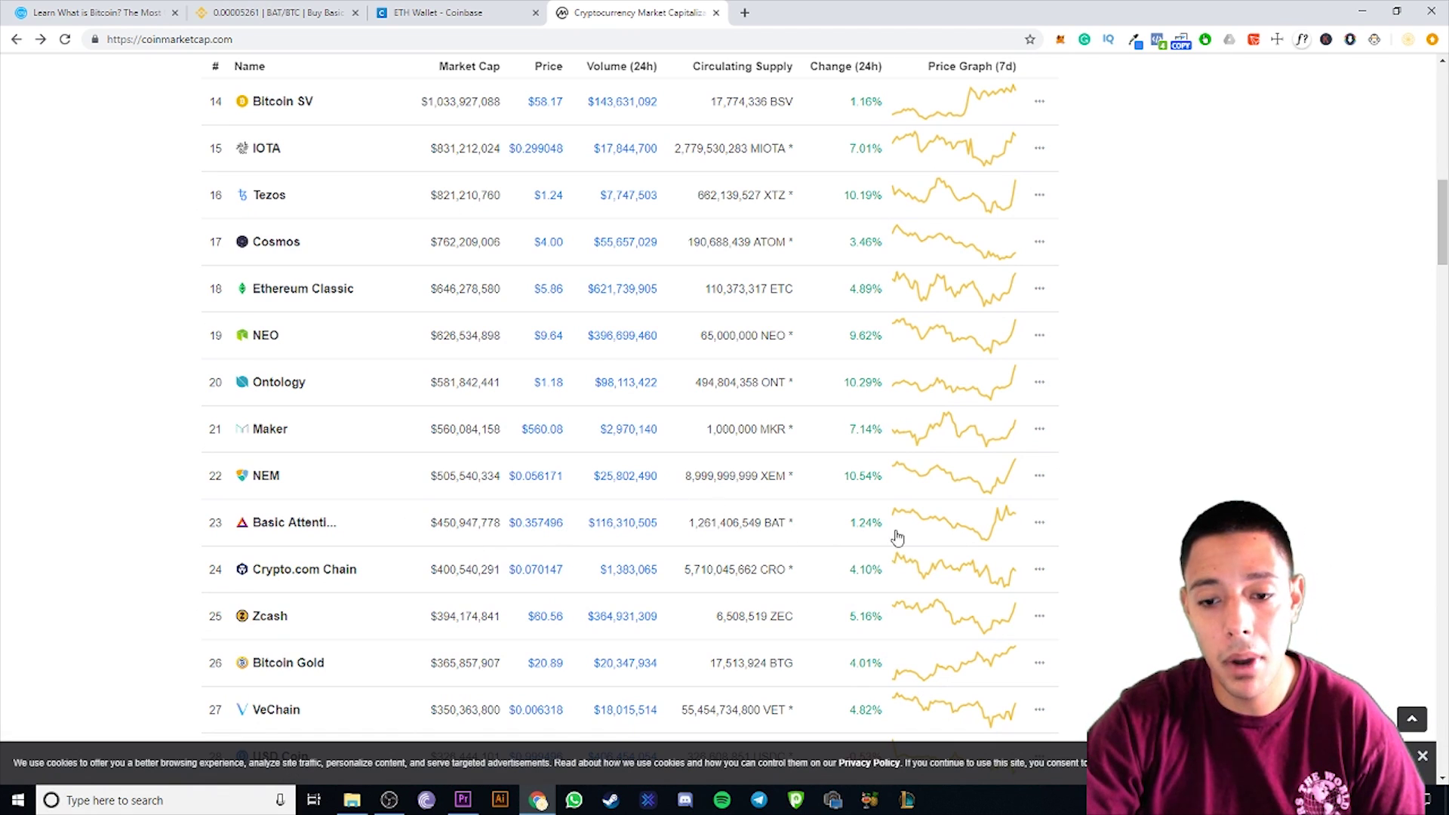
scroll(382, 142, up, 4)
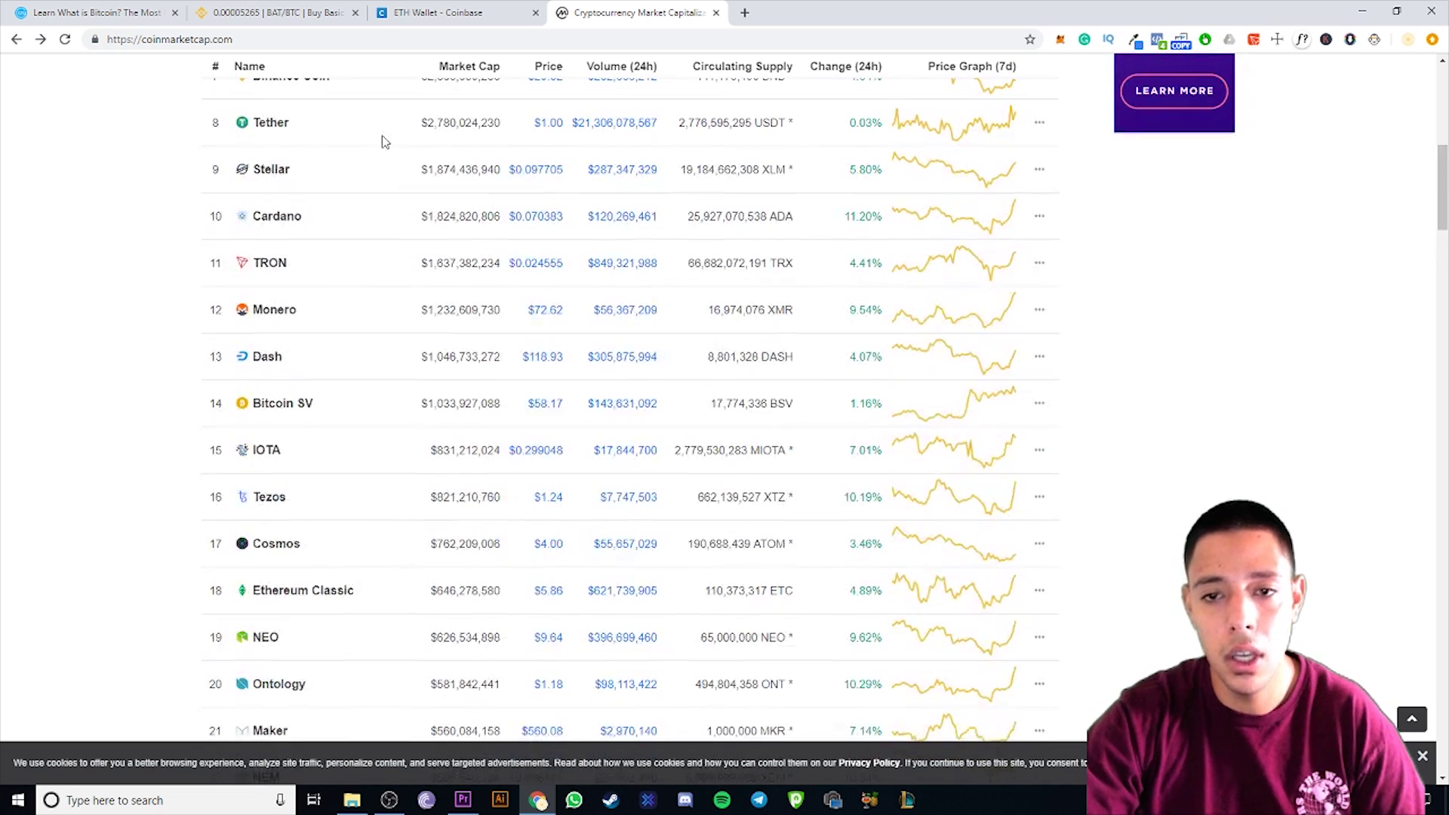
Refresh the Top 100 list and sort it by 24h change with the largest losses first.
click(64, 40)
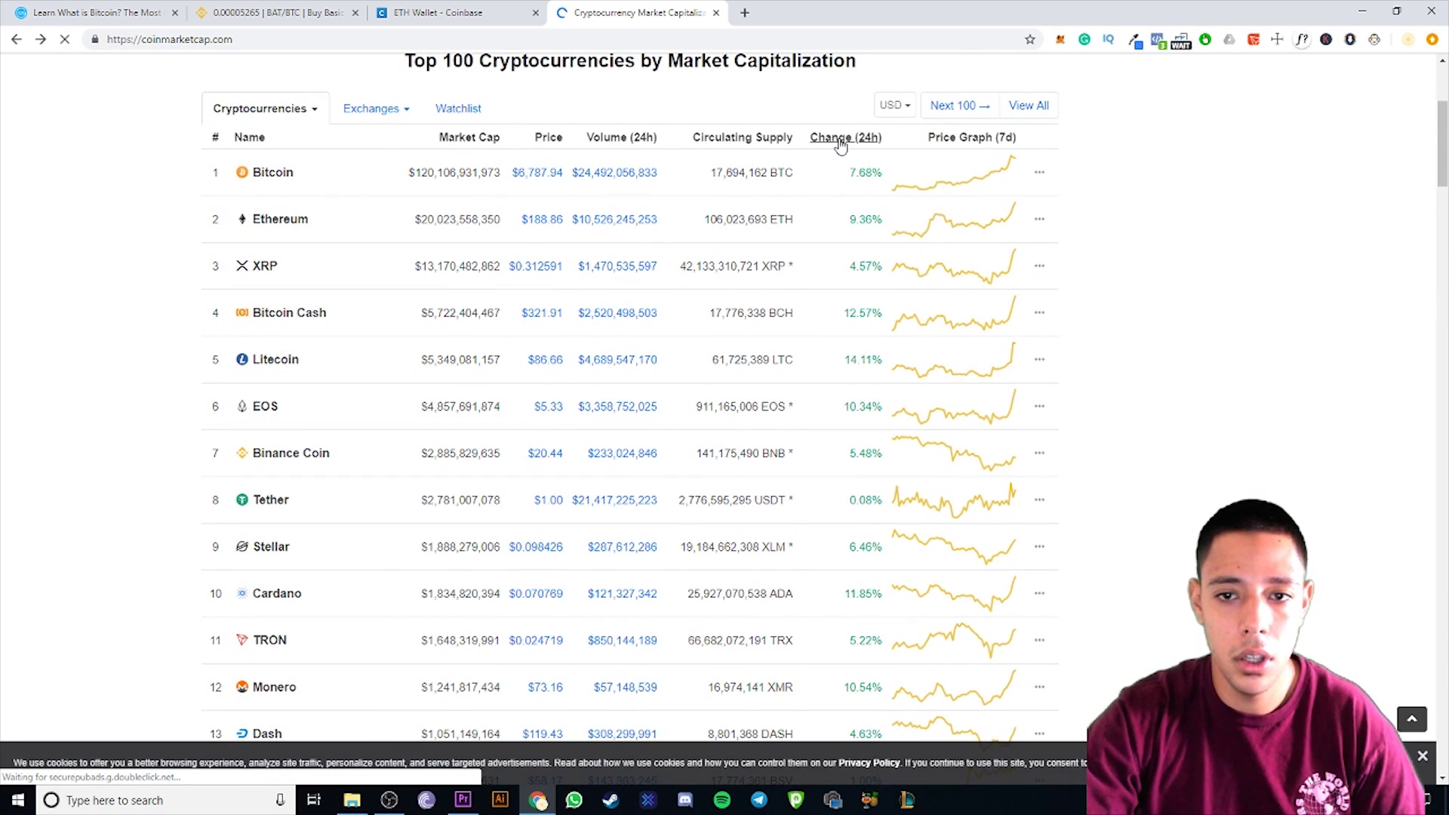
click(841, 140)
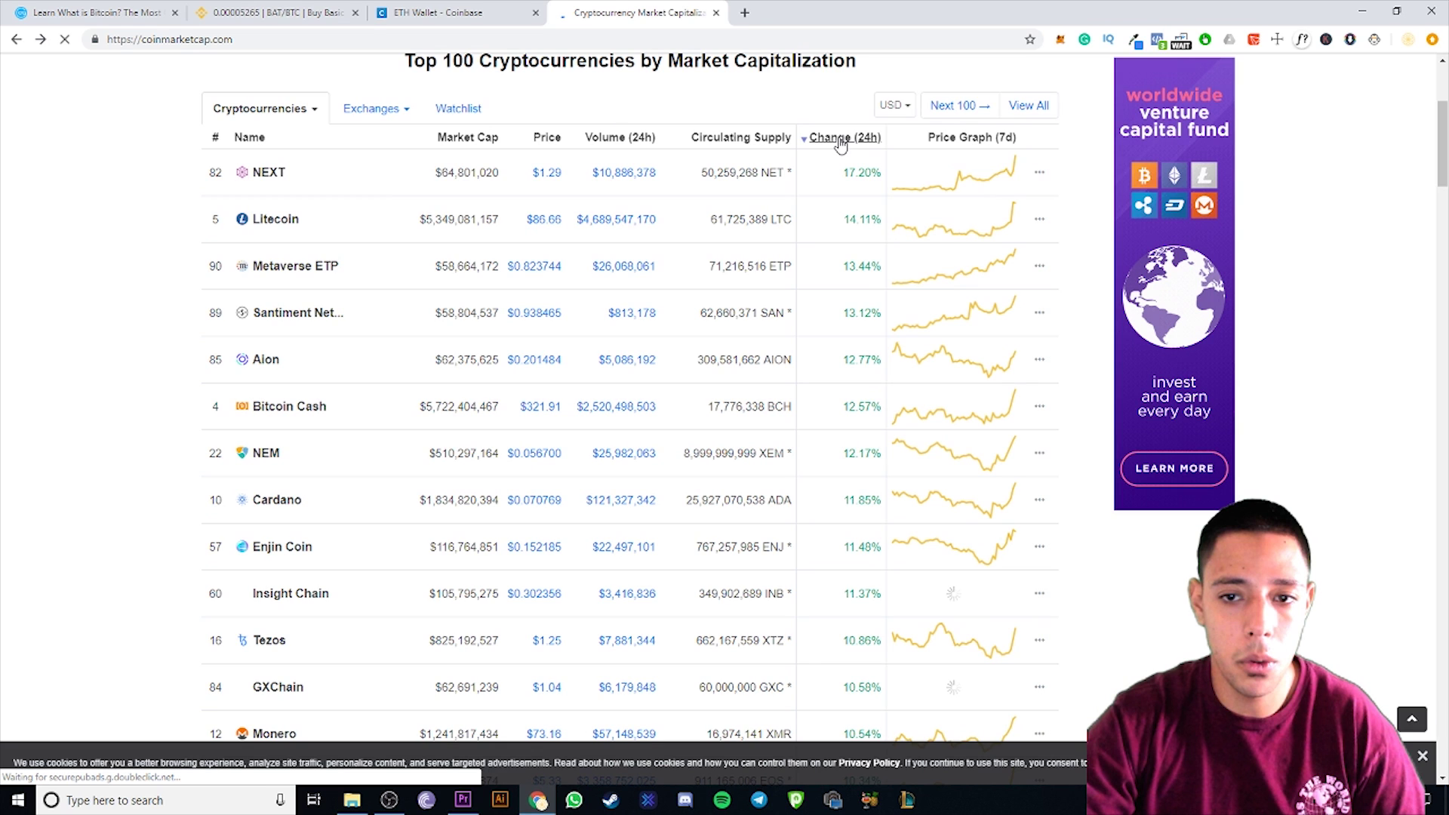
click(840, 140)
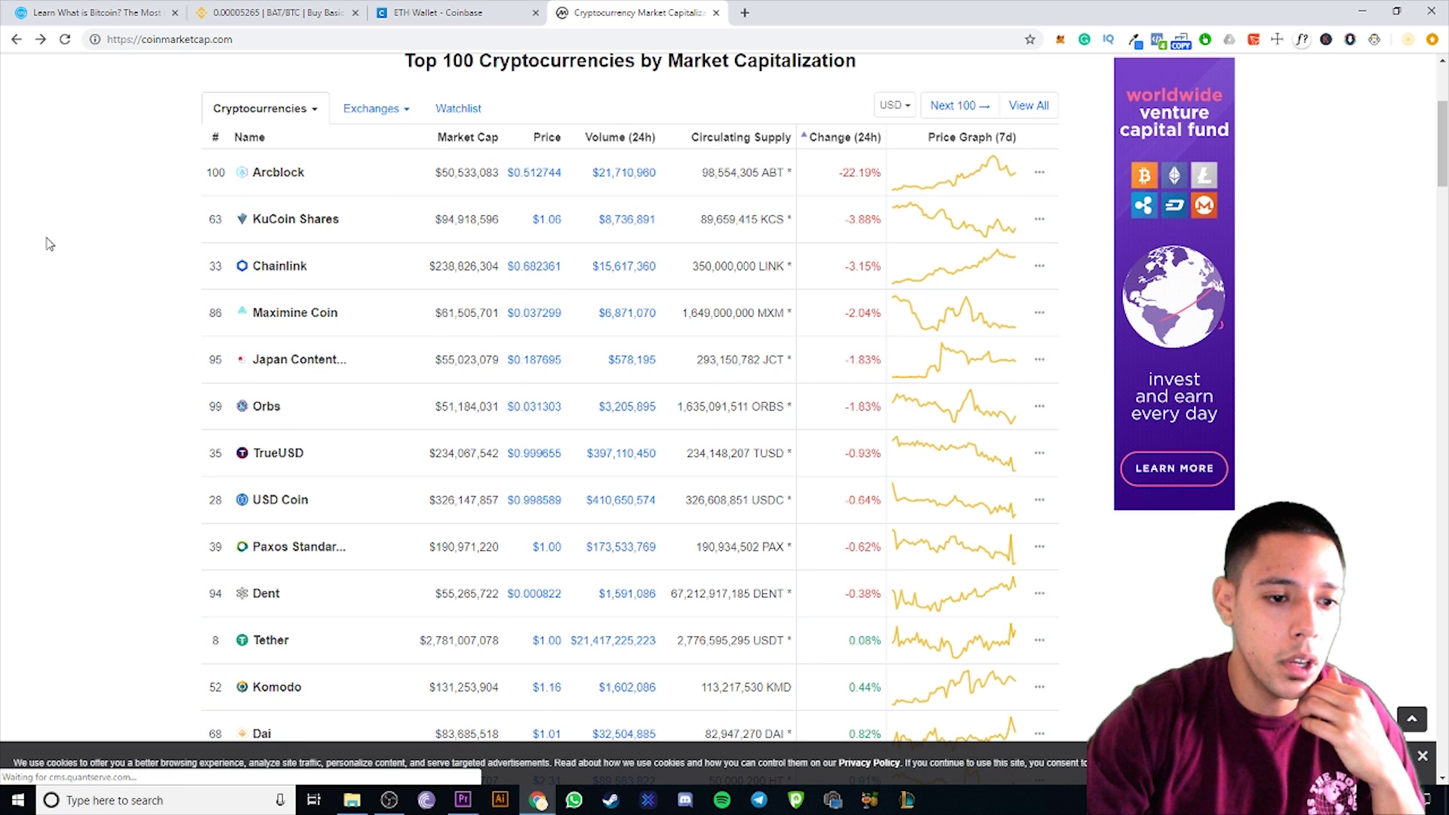
Examine the sorted coins, including Basic Attention Token and Arcblock, and switch back to the BAT/BTC page on Binance.
scroll(270, 591, down, 4)
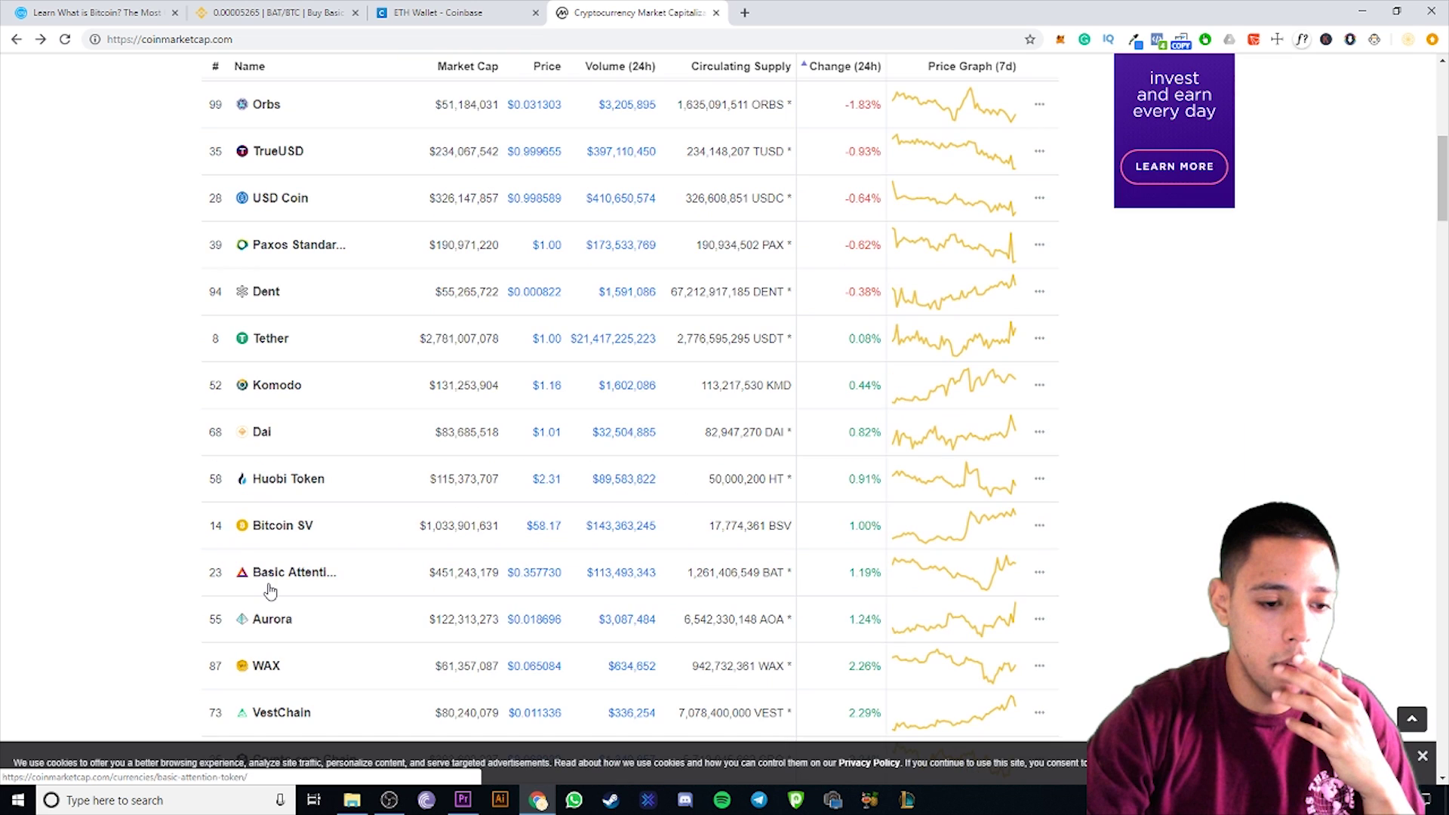
scroll(316, 533, up, 2)
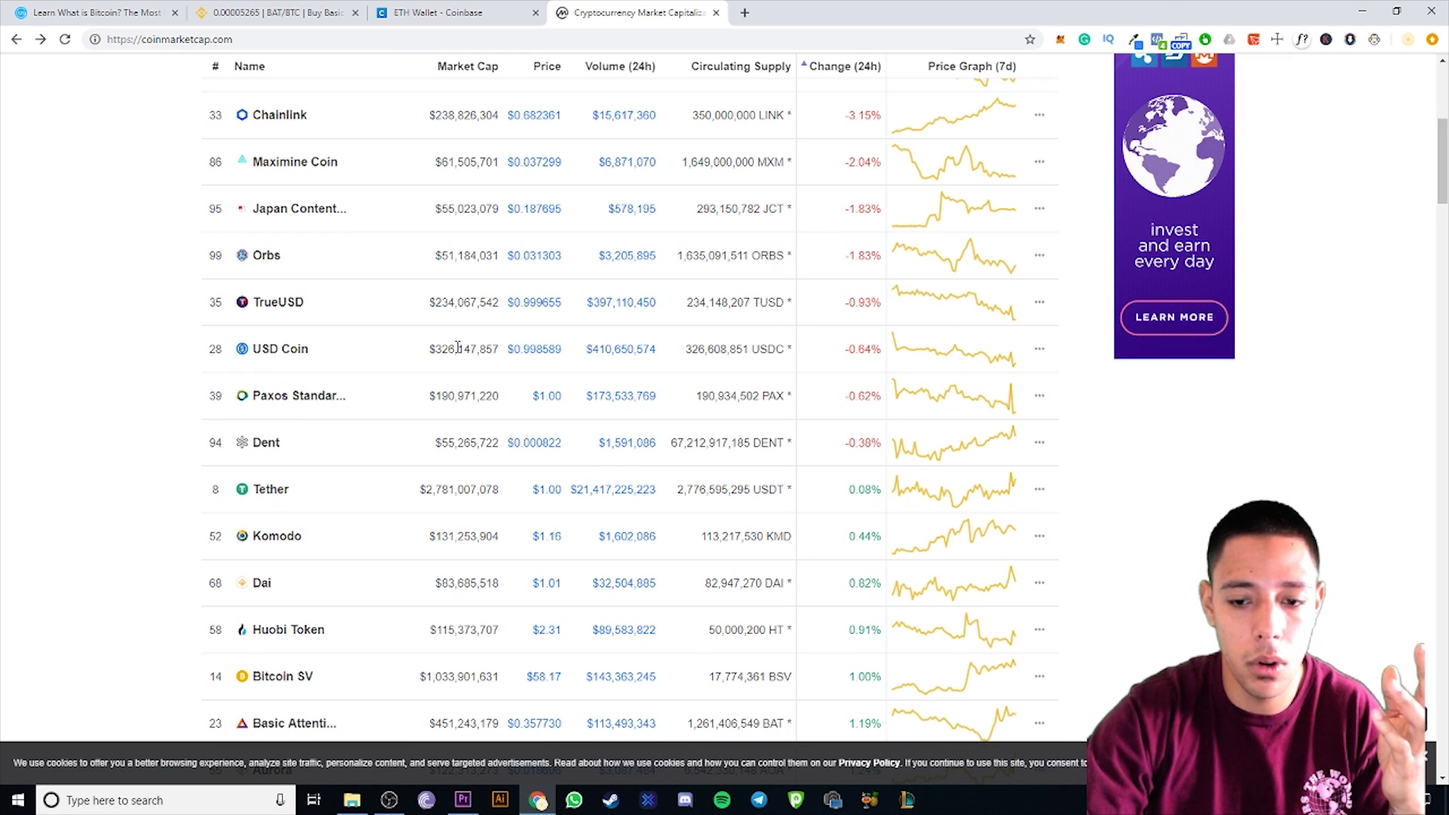
scroll(464, 388, down, 5)
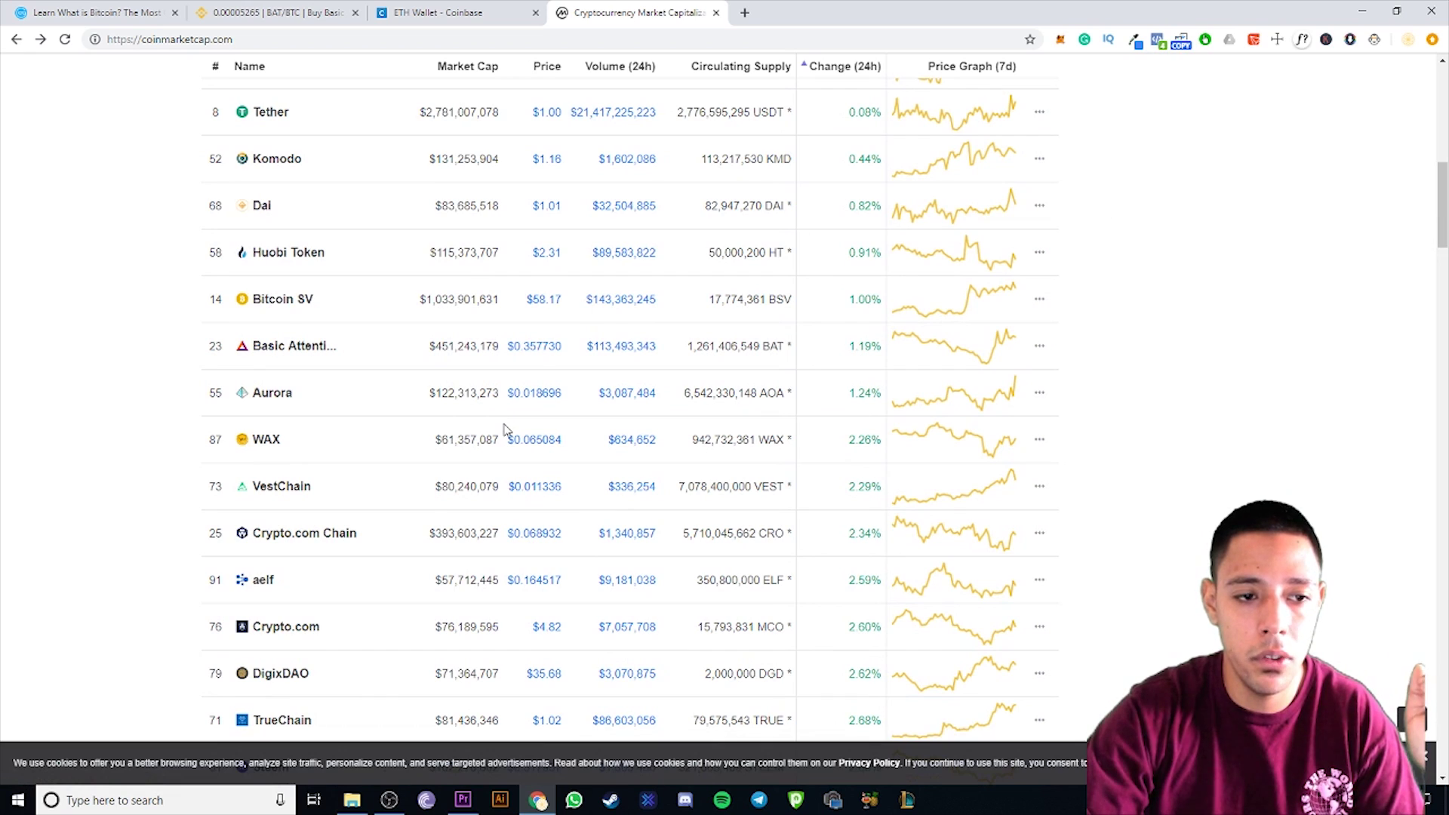
scroll(506, 433, up, 2)
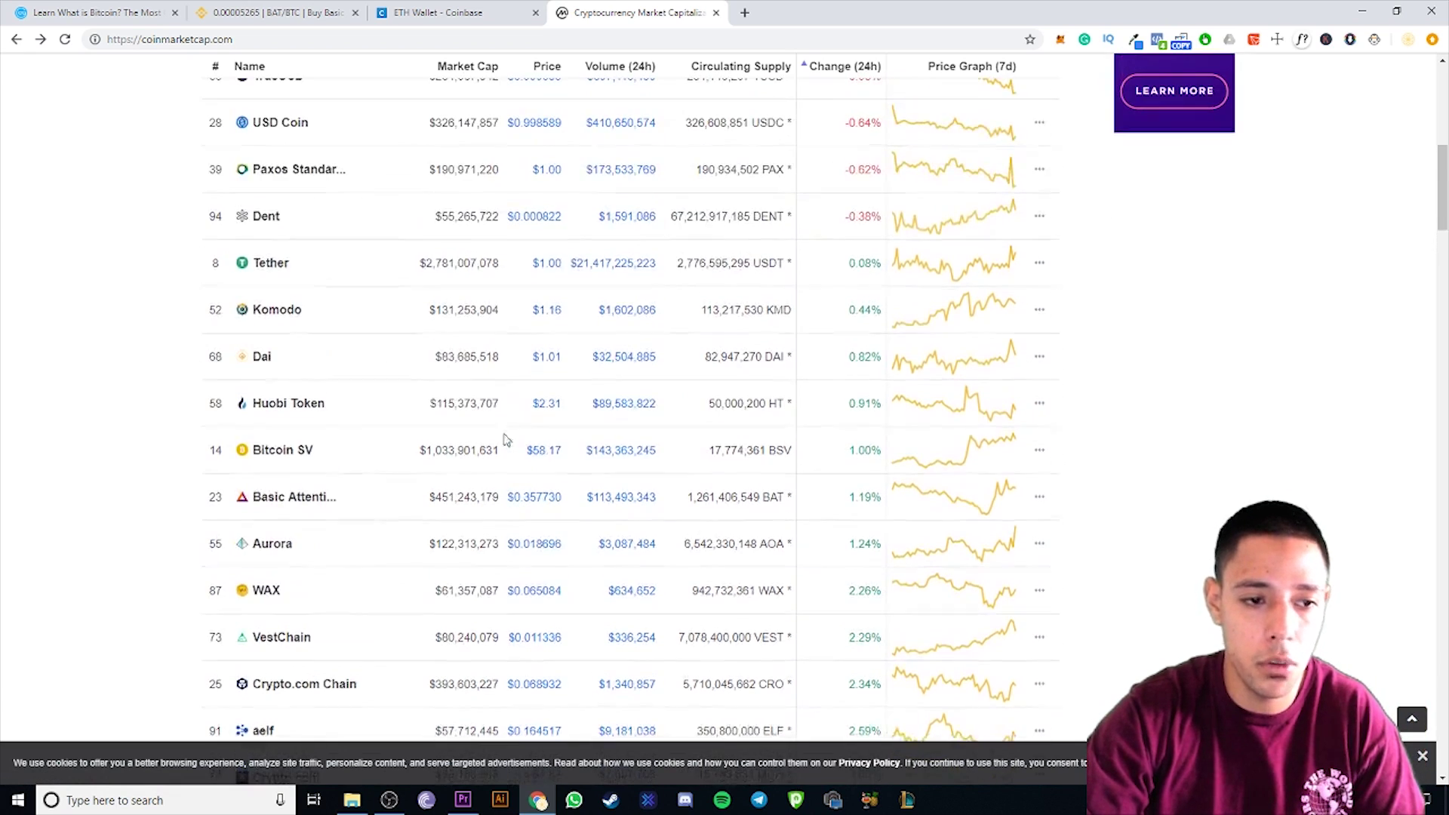
scroll(434, 588, up, 7)
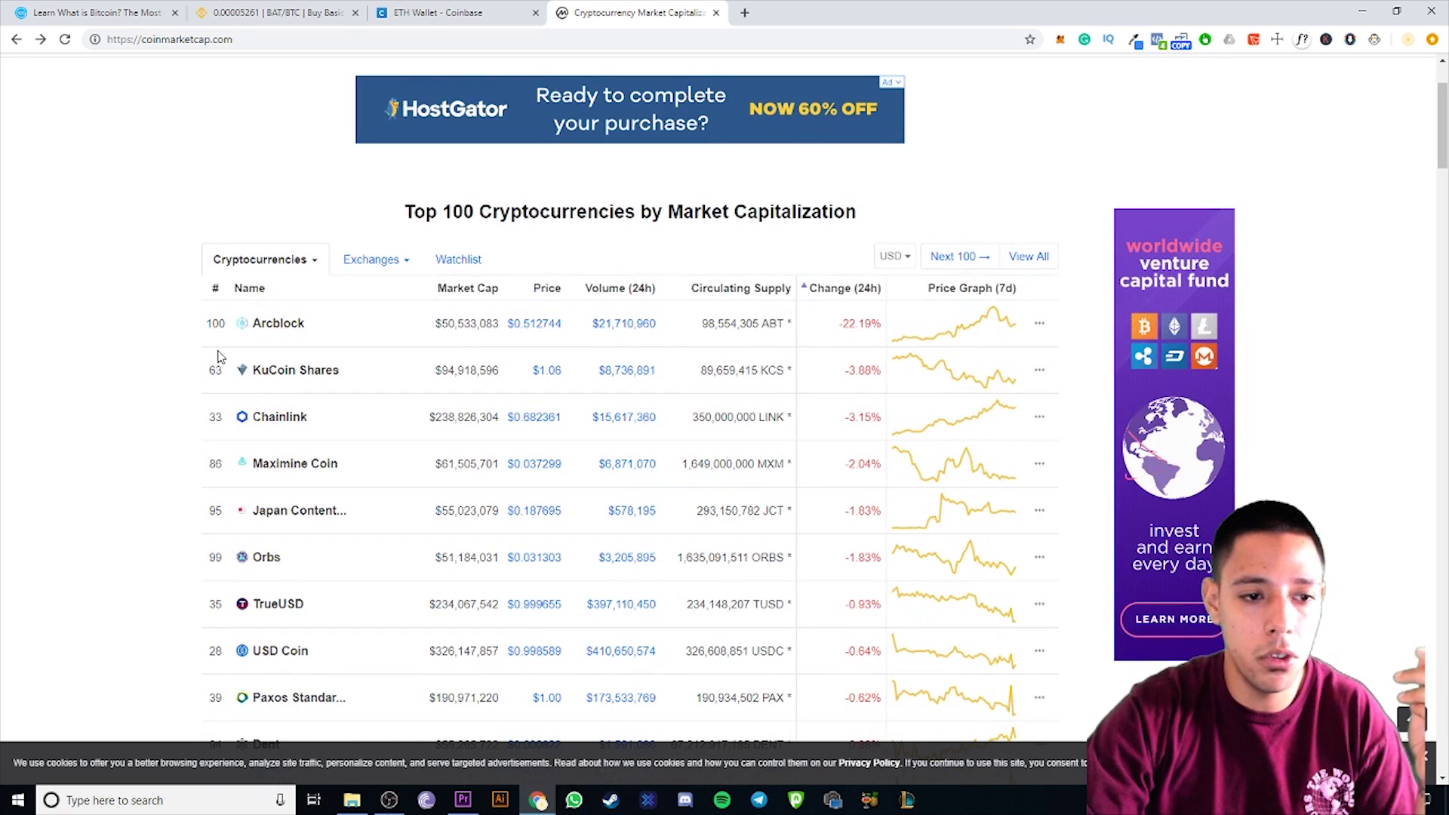
triple_click(340, 316)
click(326, 337)
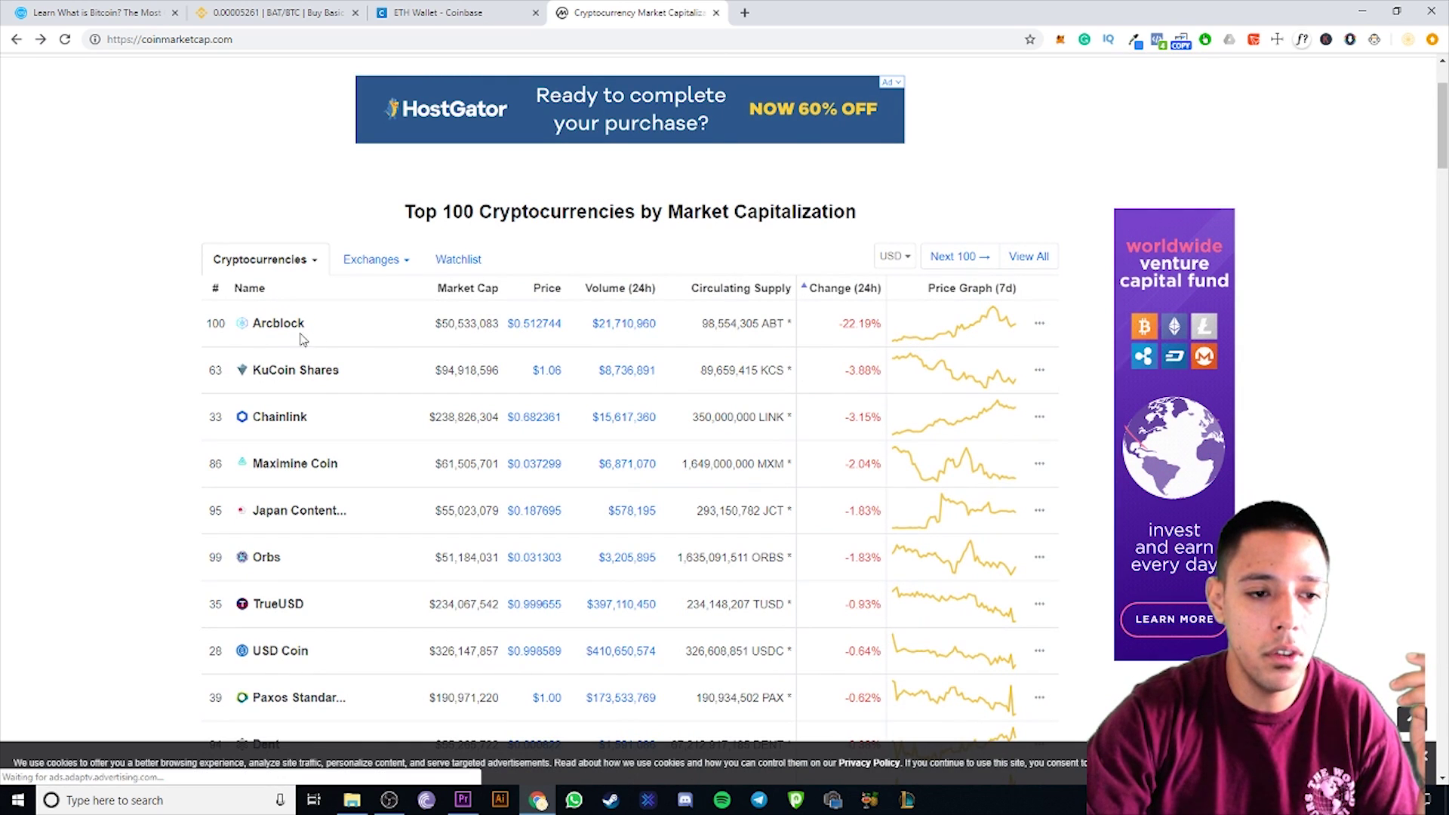
drag(230, 332, 199, 321)
click(336, 333)
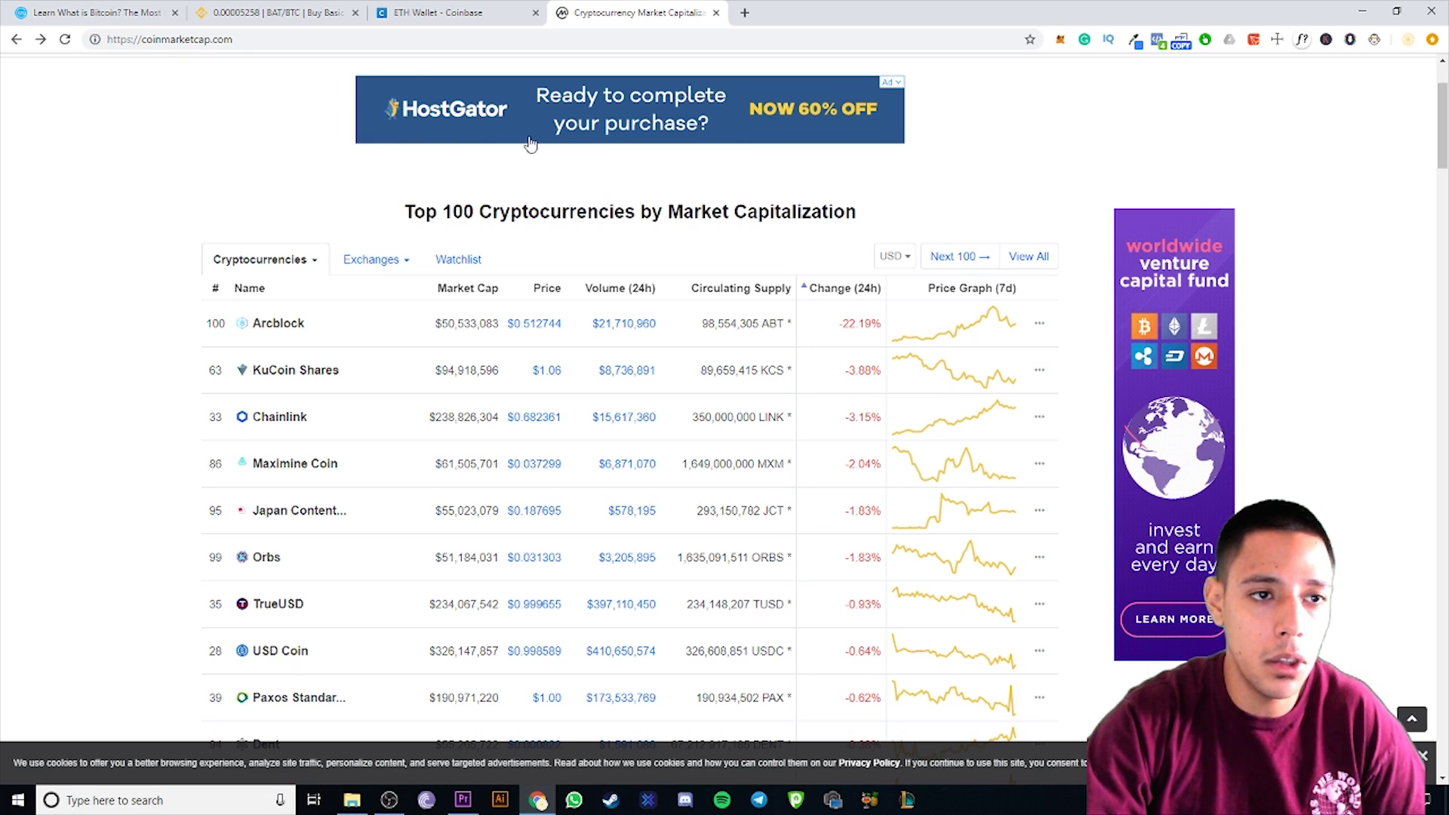
click(287, 12)
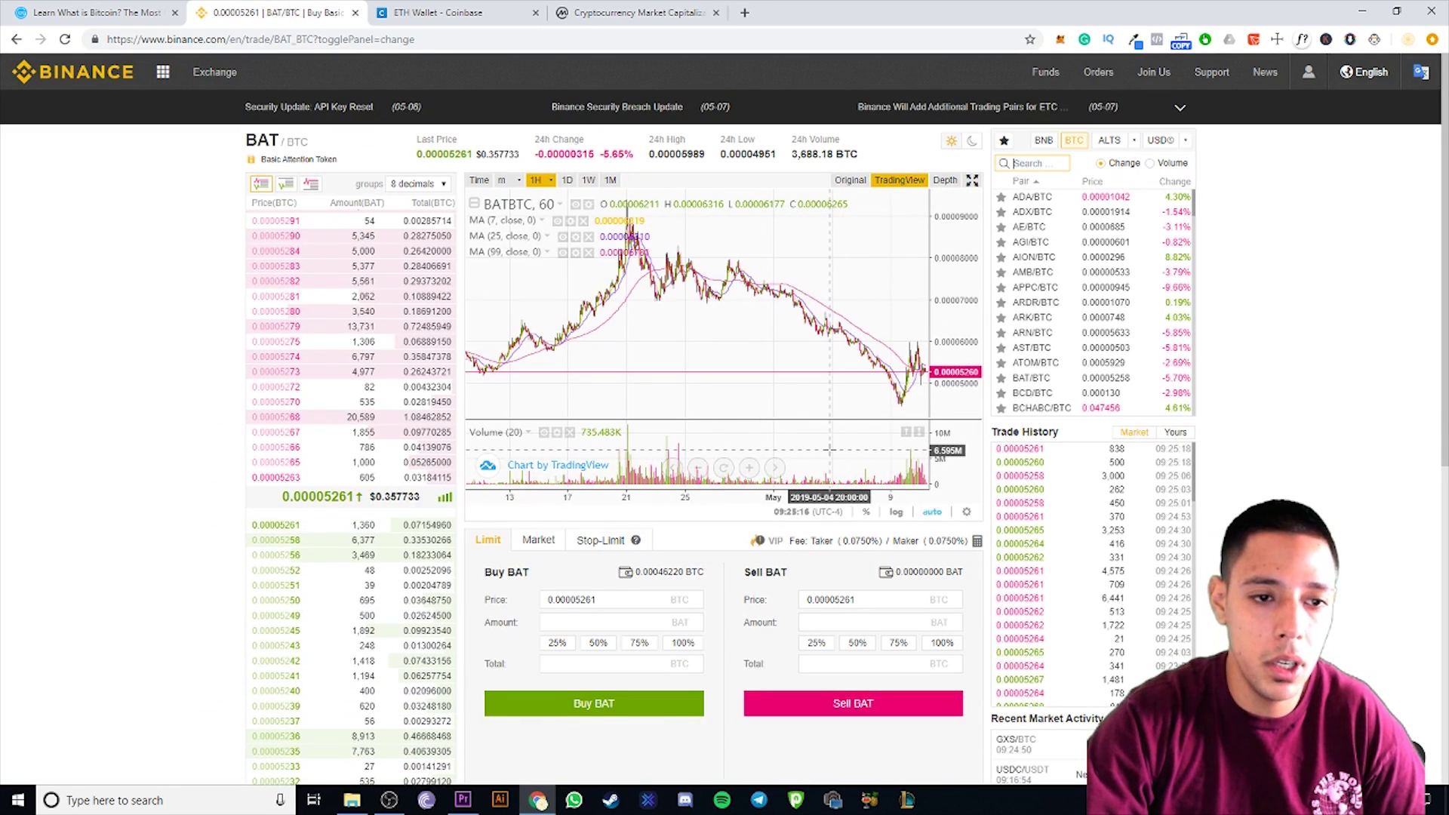